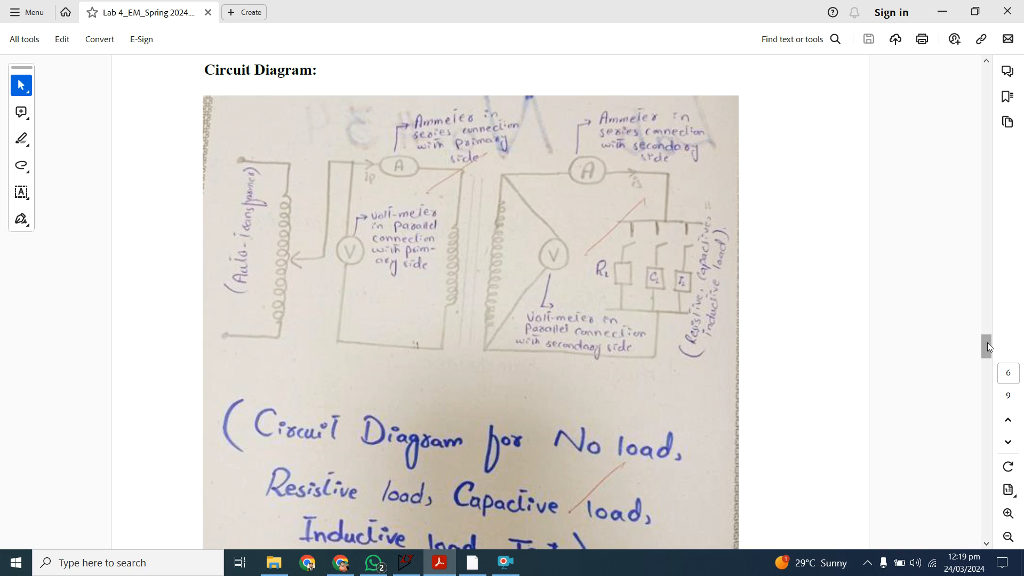
# Step: Examine the load-test circuit diagram and the Figure 1 transformer equivalent circuit in the lab manual
pyautogui.moveTo(988, 342); pyautogui.dragTo(988, 340)
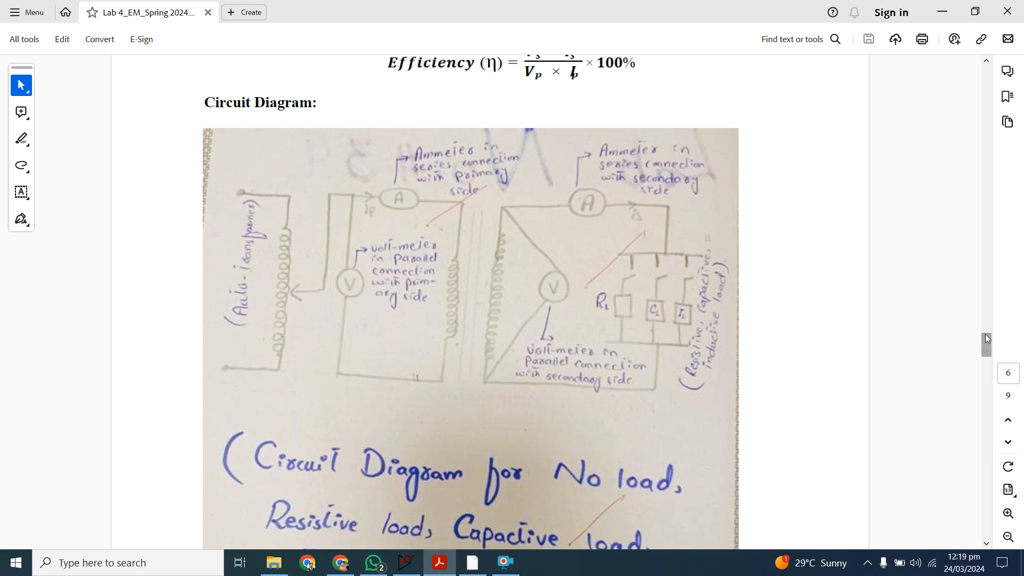
pyautogui.moveTo(983, 339); pyautogui.dragTo(984, 204)
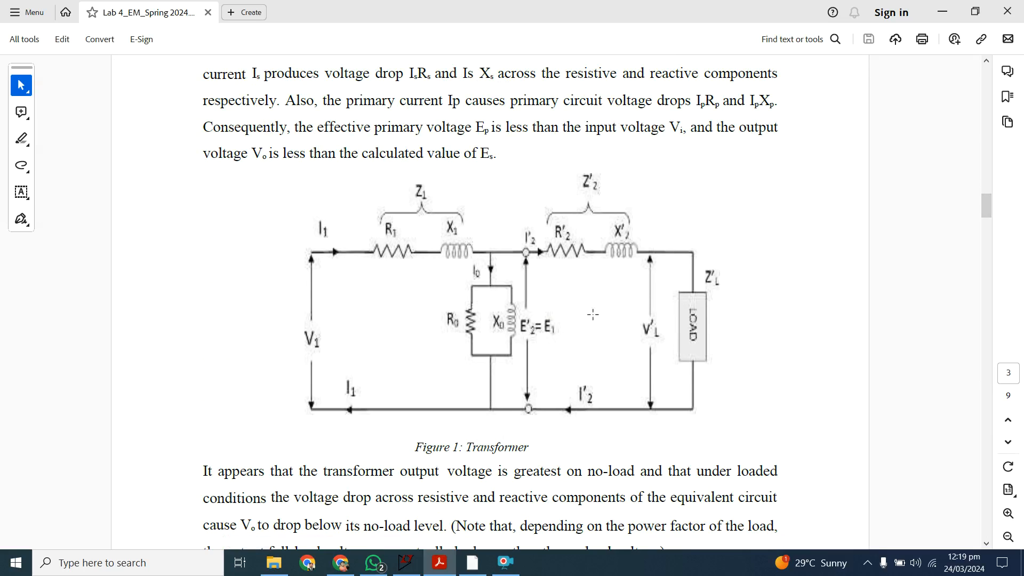
pyautogui.click(506, 563)
pyautogui.click(421, 401)
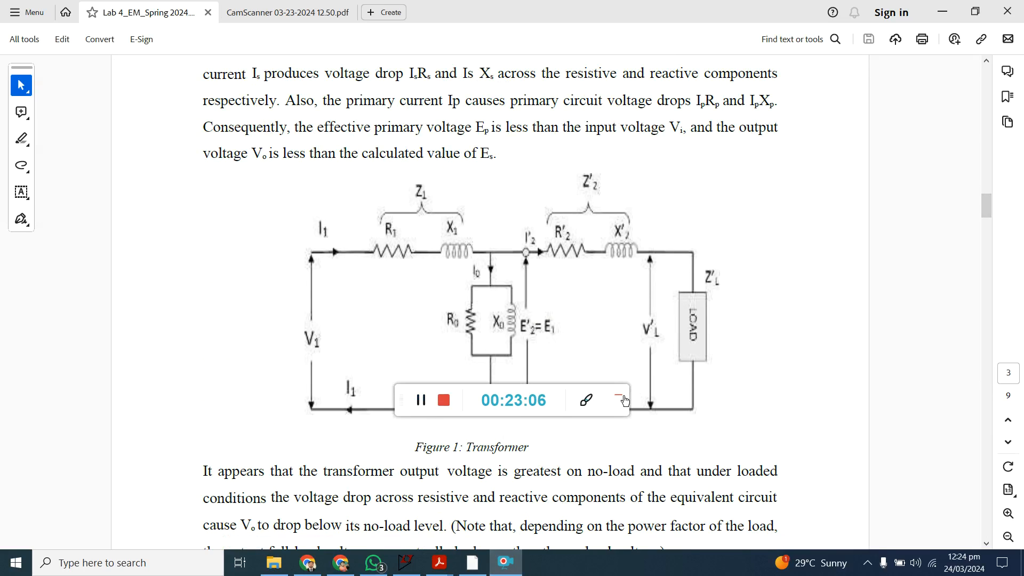
pyautogui.click(624, 400)
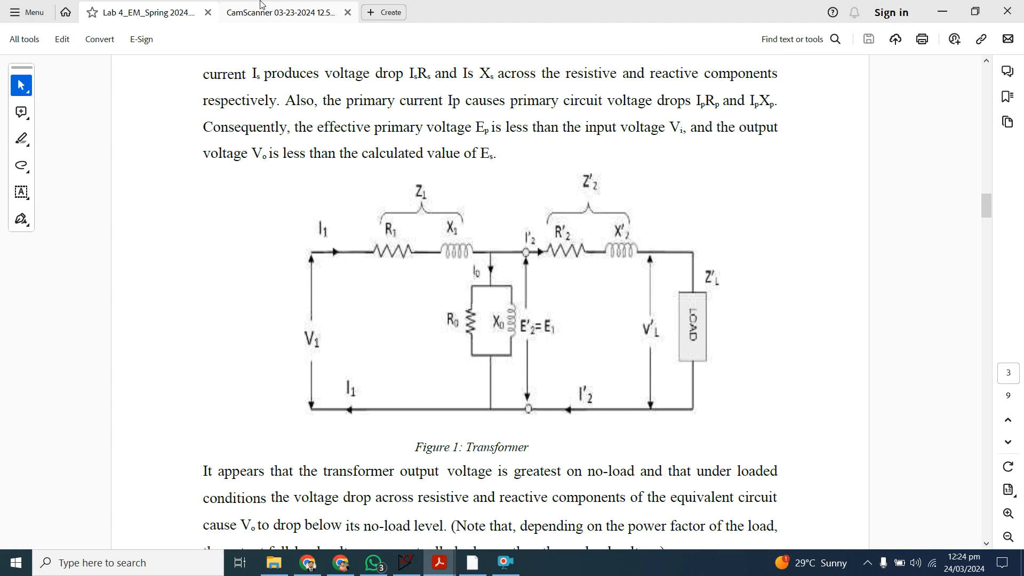
# Step: Review the regulation and efficiency formulas and the simplified equivalent circuit in the CamScanner notes, comparing them with Figure 1 in the lab manual
pyautogui.click(278, 13)
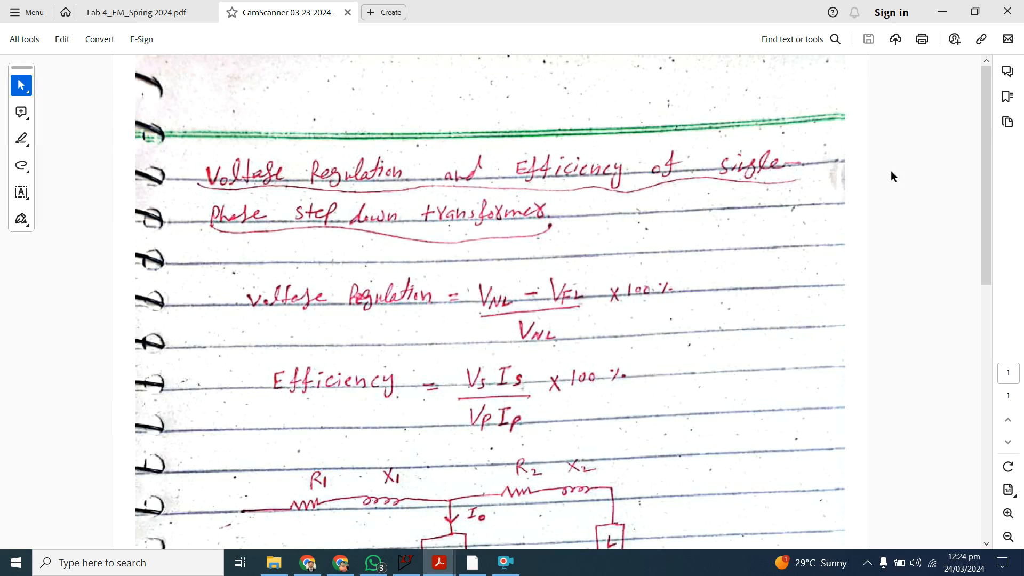
pyautogui.moveTo(987, 121); pyautogui.dragTo(1016, 191)
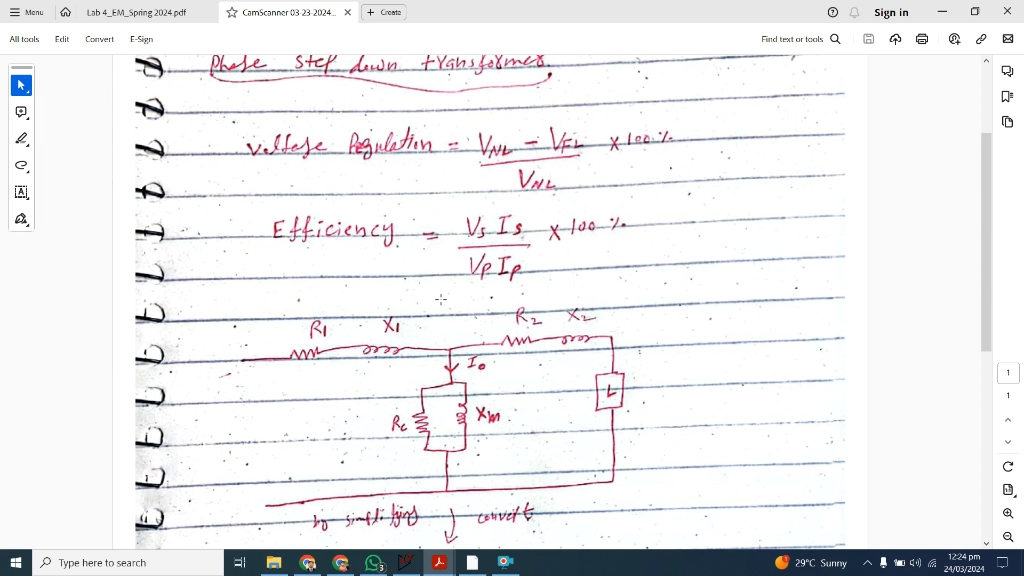
pyautogui.moveTo(983, 182); pyautogui.dragTo(1010, 235)
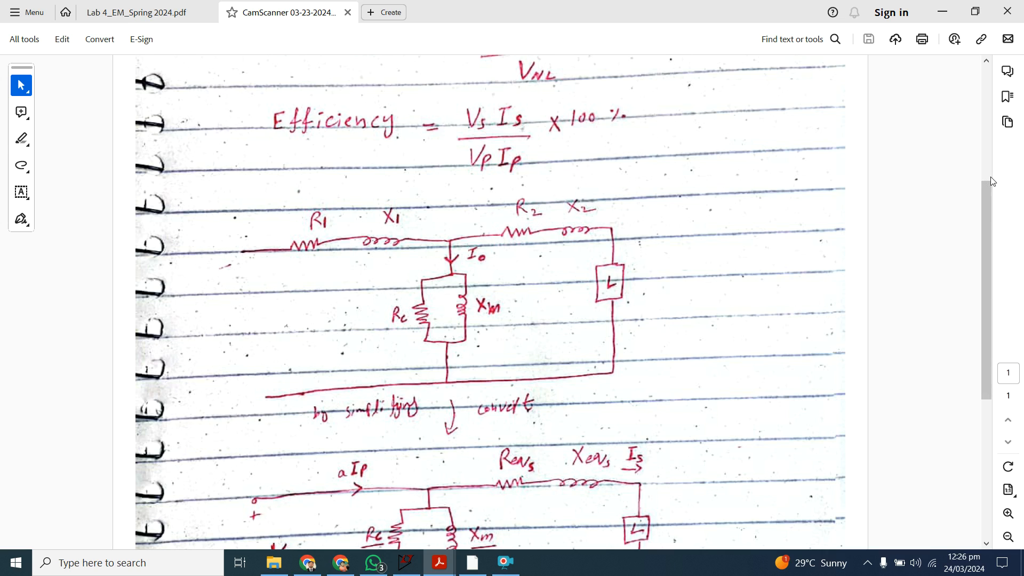
pyautogui.moveTo(988, 186); pyautogui.dragTo(995, 237)
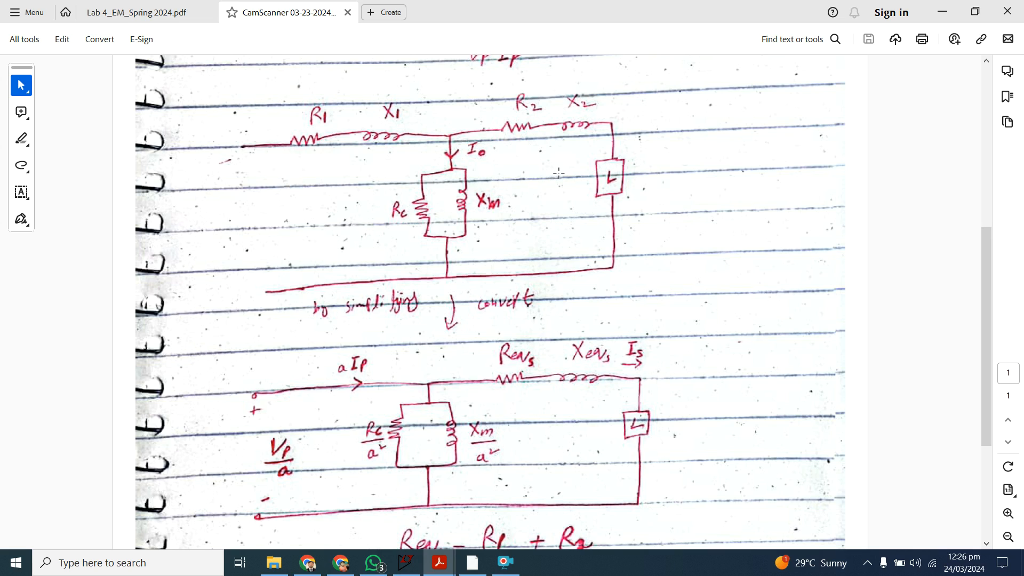
pyautogui.moveTo(984, 252); pyautogui.dragTo(991, 296)
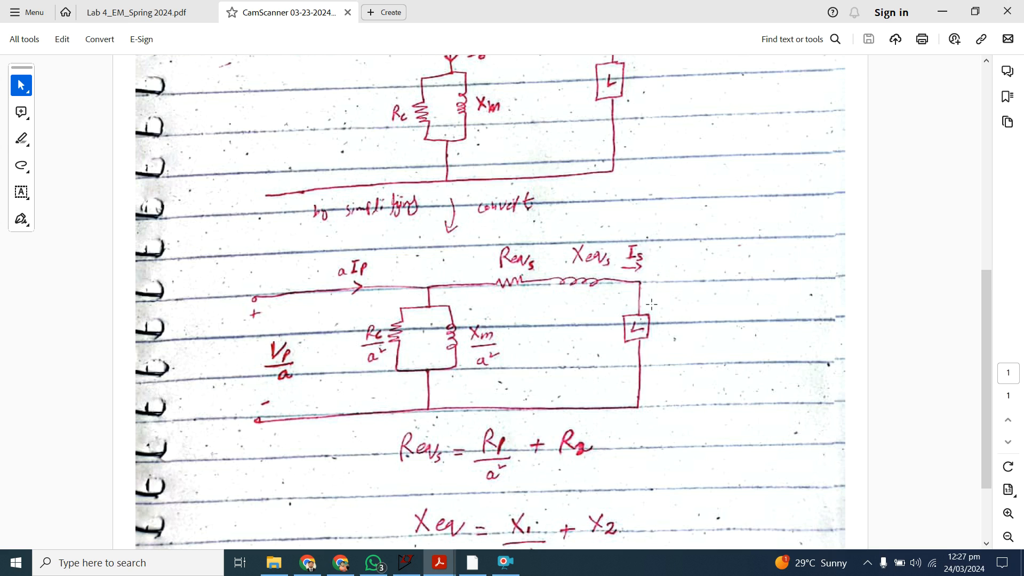
pyautogui.moveTo(987, 321); pyautogui.dragTo(986, 286)
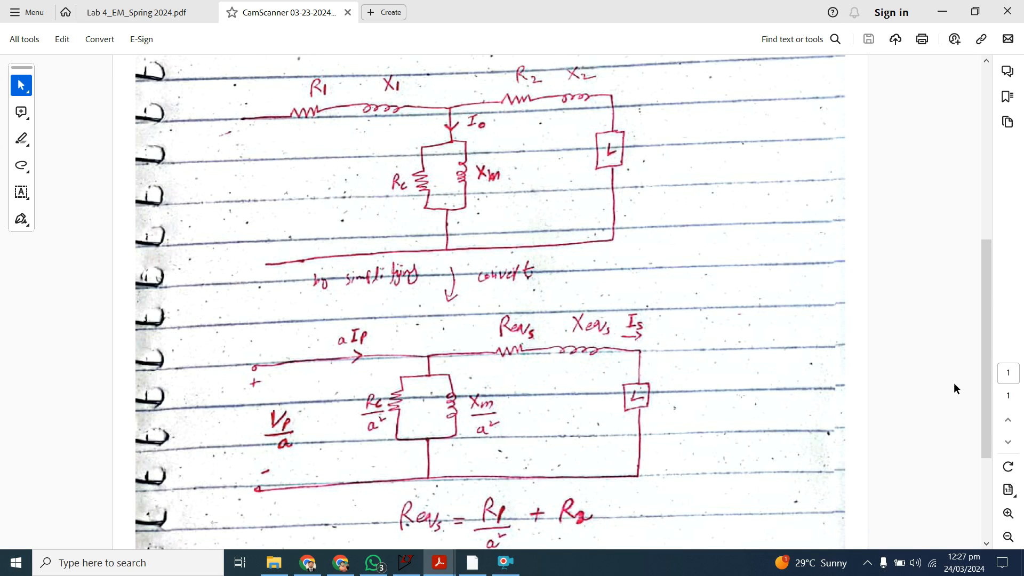
pyautogui.moveTo(987, 318); pyautogui.dragTo(988, 320)
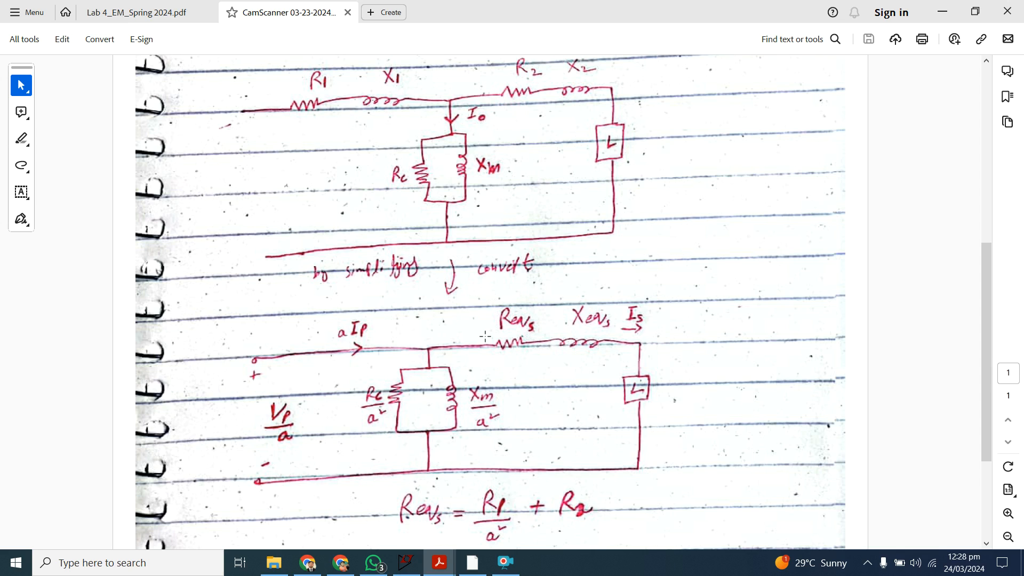
pyautogui.moveTo(985, 281); pyautogui.dragTo(1000, 324)
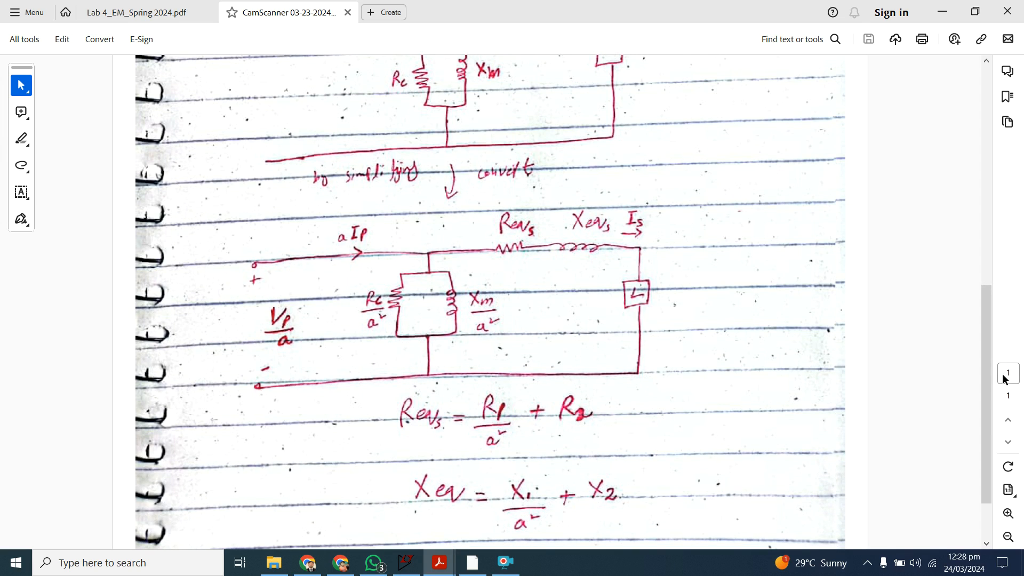
pyautogui.moveTo(984, 367); pyautogui.dragTo(981, 316)
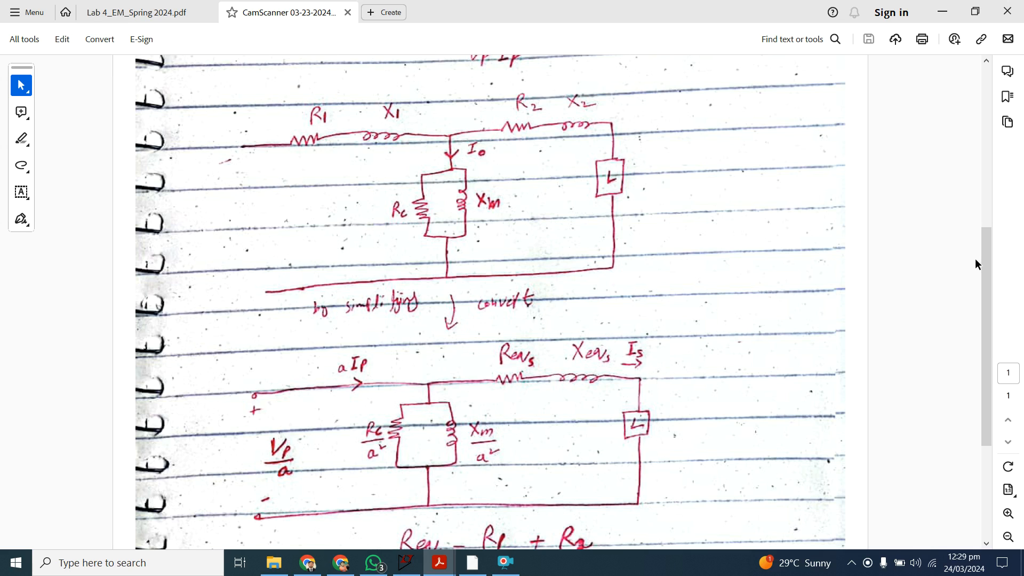
pyautogui.moveTo(984, 255); pyautogui.dragTo(991, 292)
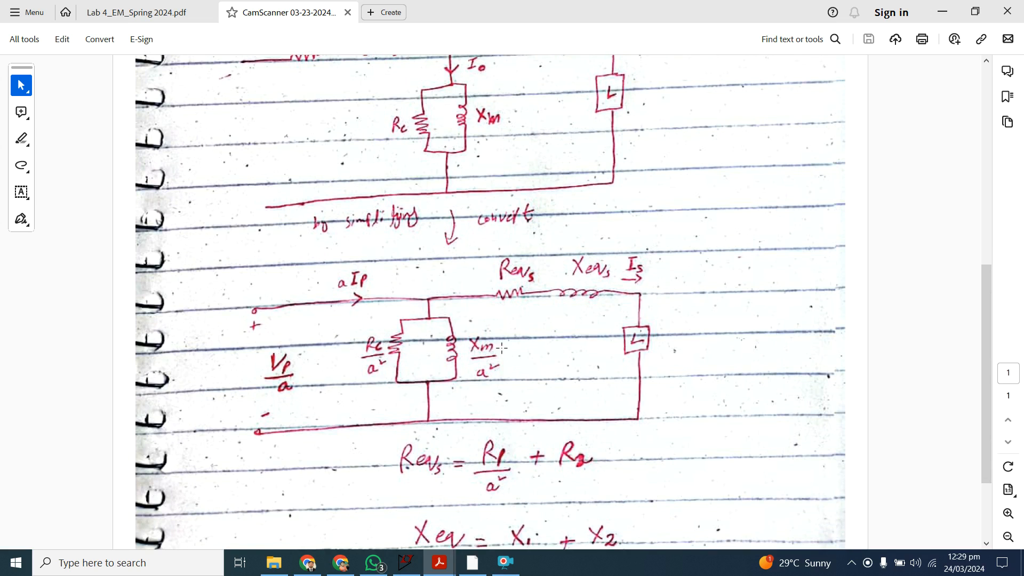
pyautogui.moveTo(983, 304); pyautogui.dragTo(993, 342)
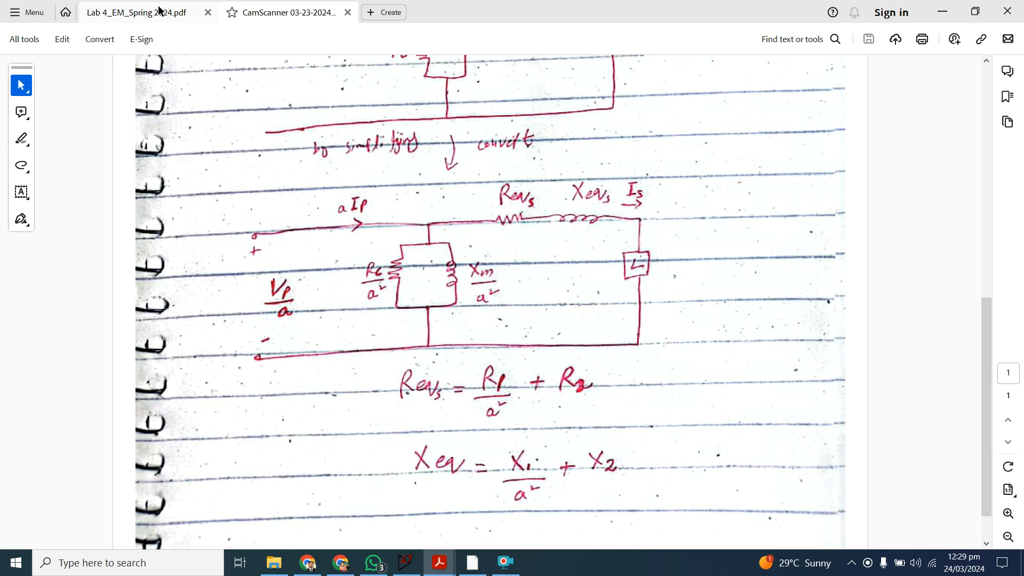
pyautogui.click(174, 14)
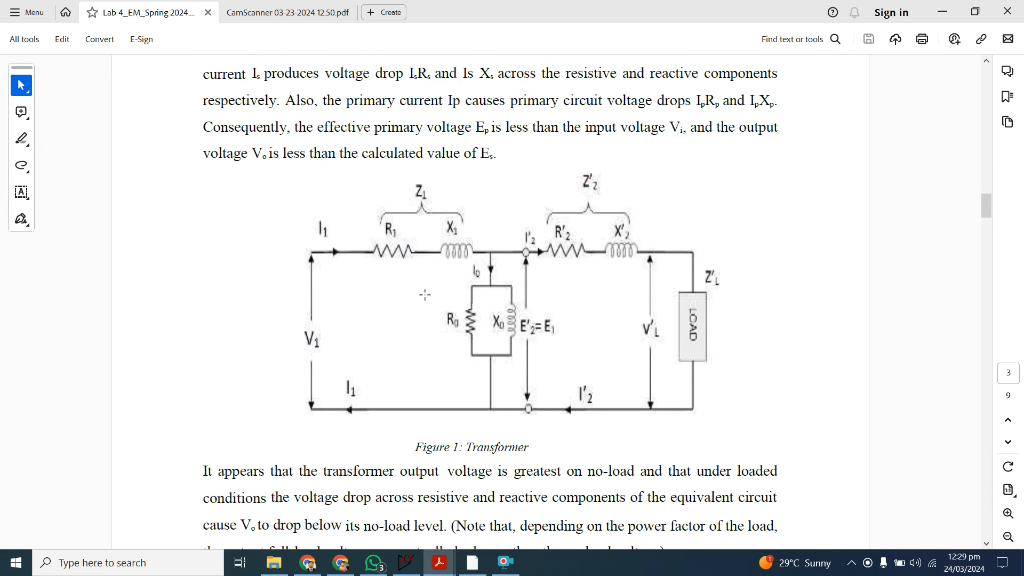
pyautogui.click(302, 11)
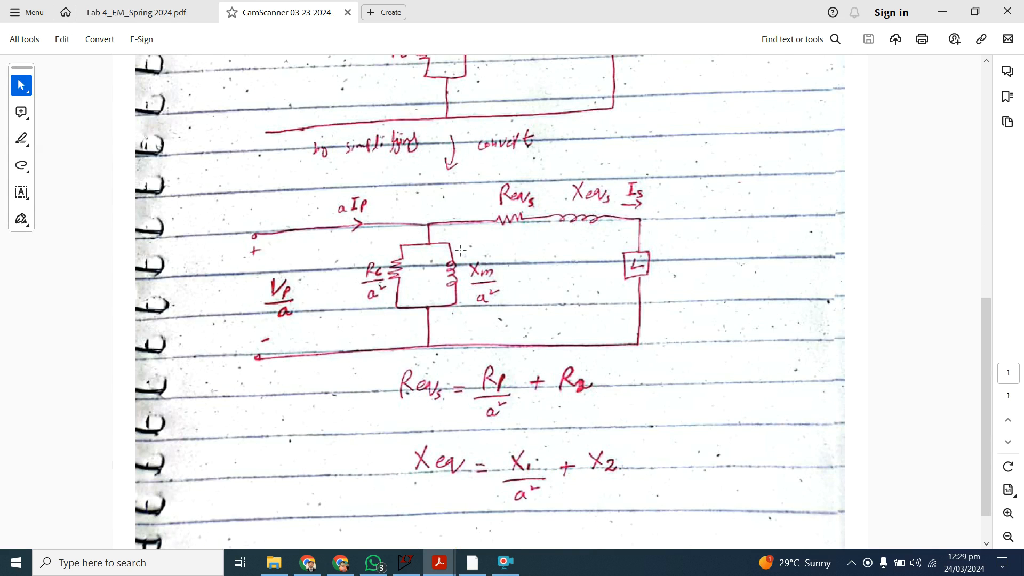
# Step: Search the computer for matlab and launch MATLAB
pyautogui.click(135, 571)
pyautogui.write('m')
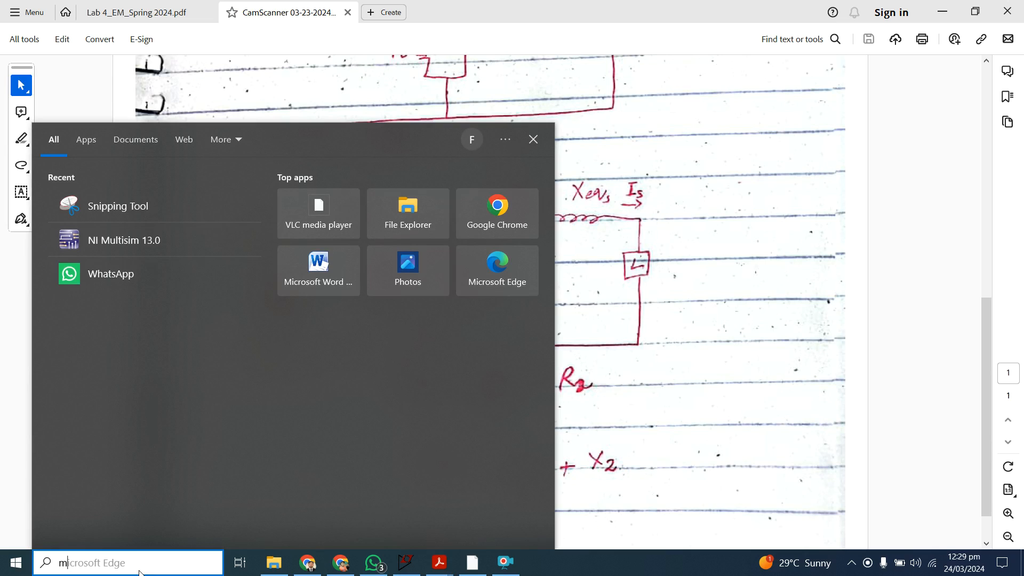
pyautogui.write('ata')
pyautogui.press('BackSpace')
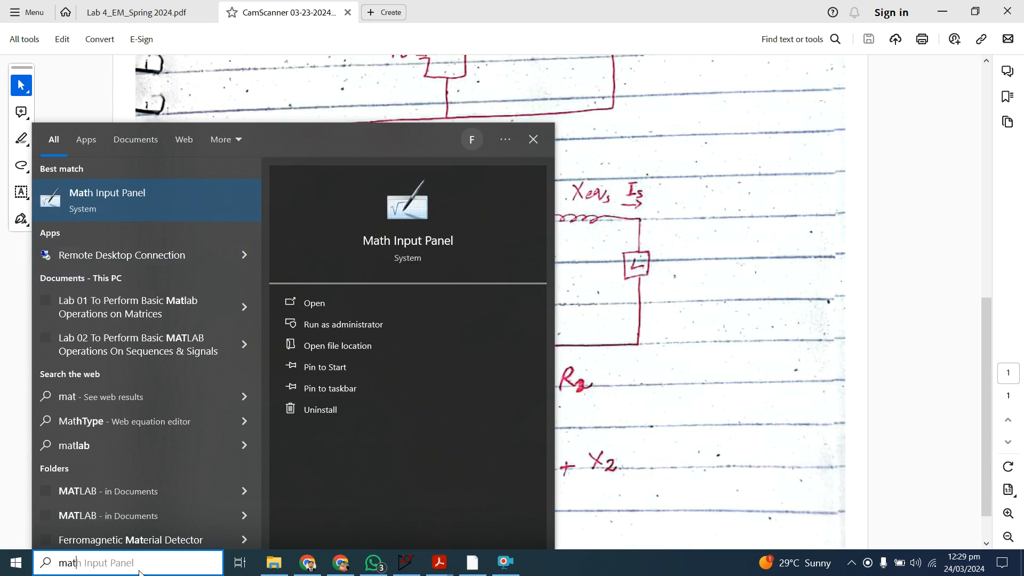
pyautogui.write('lab')
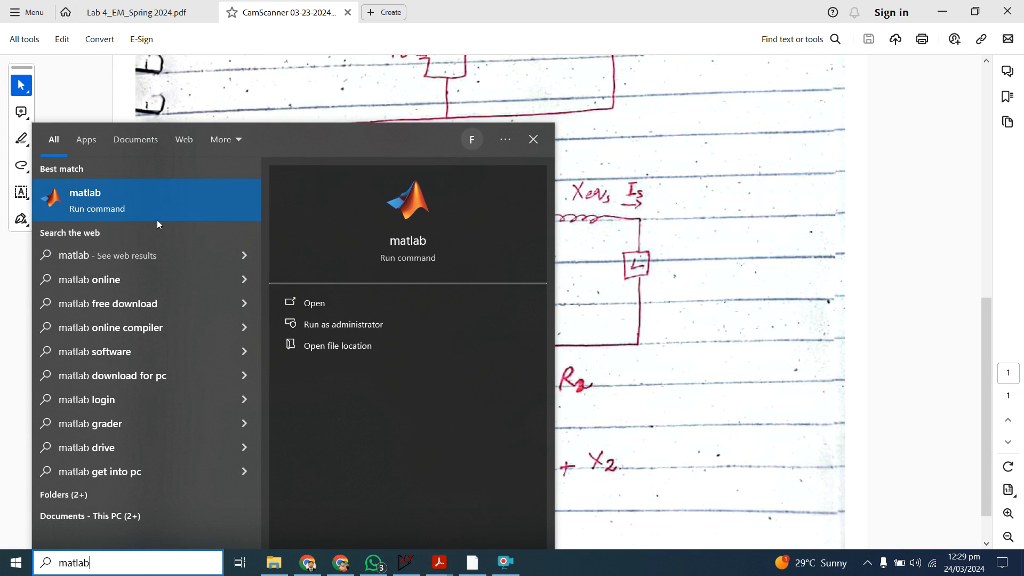
pyautogui.click(156, 200)
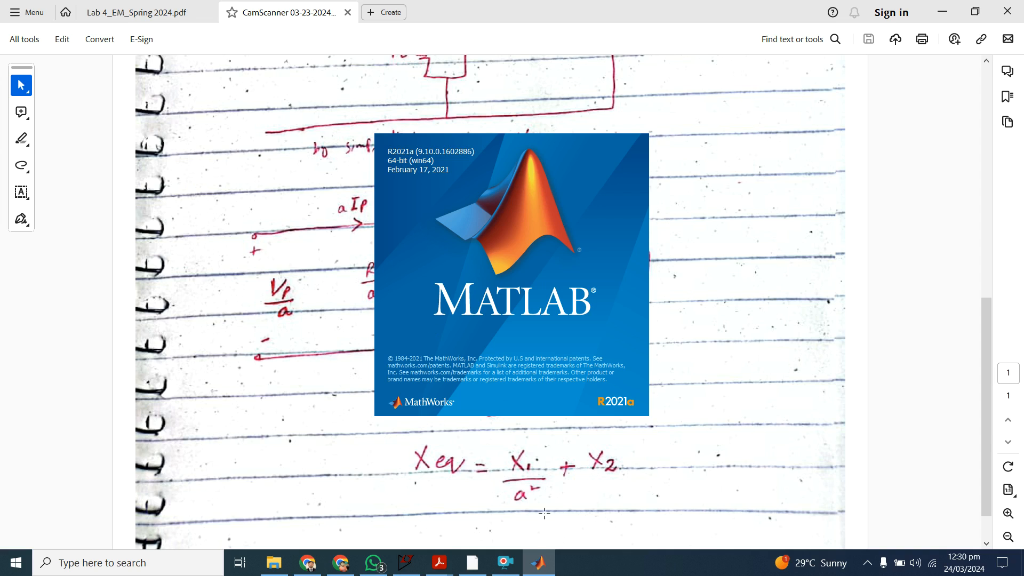
pyautogui.click(505, 562)
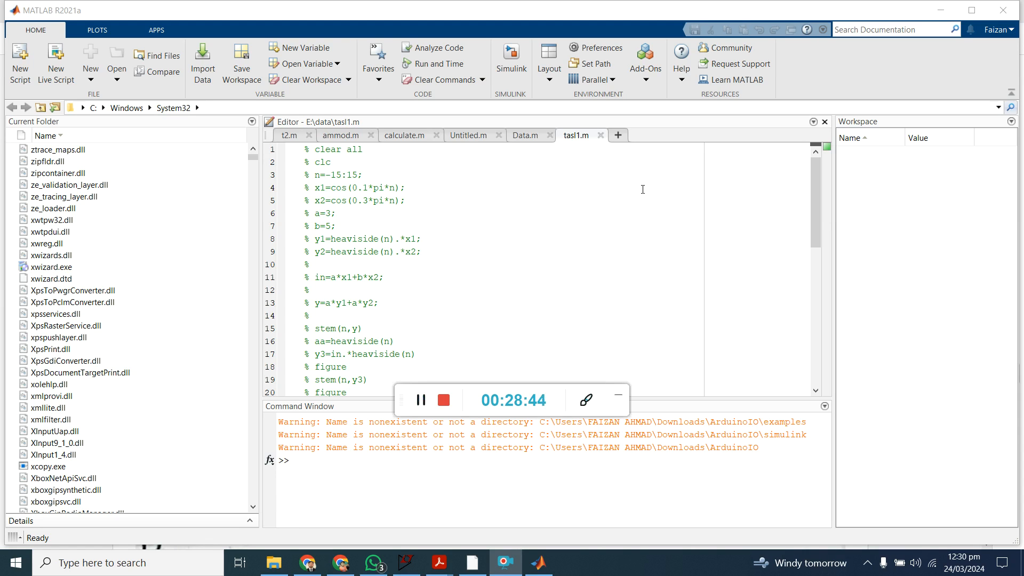
# Step: Start Simulink from MATLAB and create a new blank model
pyautogui.click(511, 61)
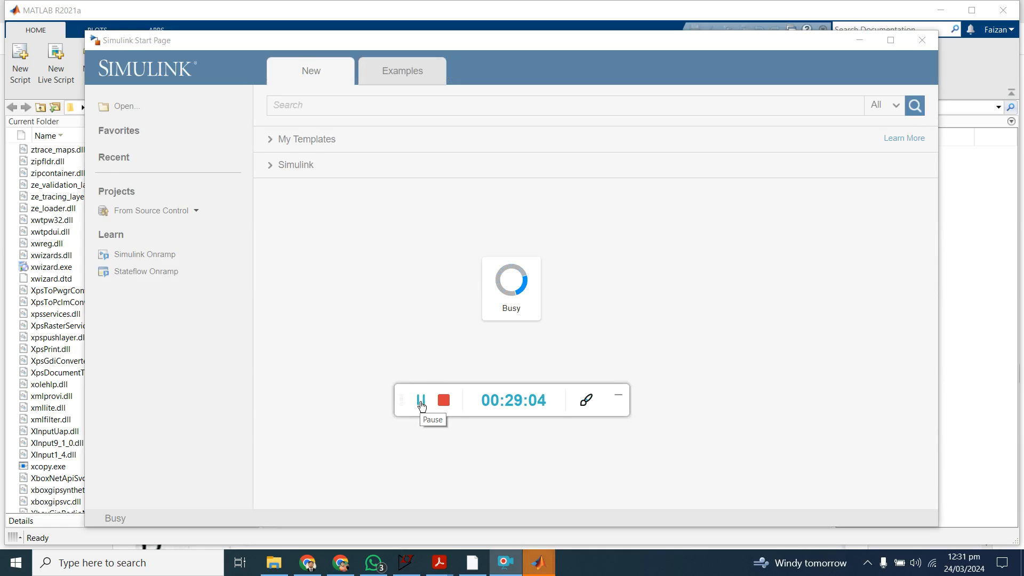
pyautogui.click(618, 395)
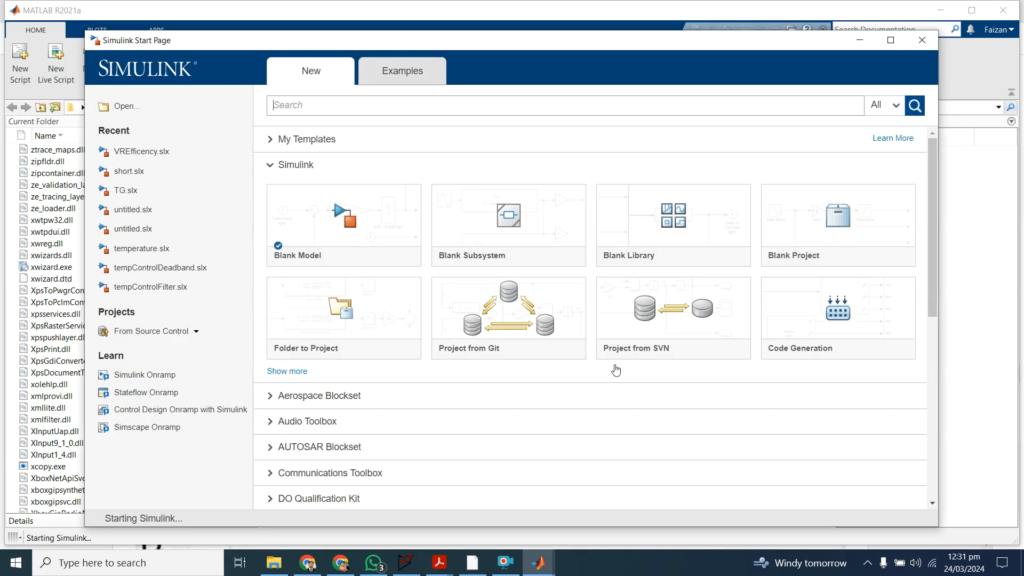
pyautogui.moveTo(352, 228)
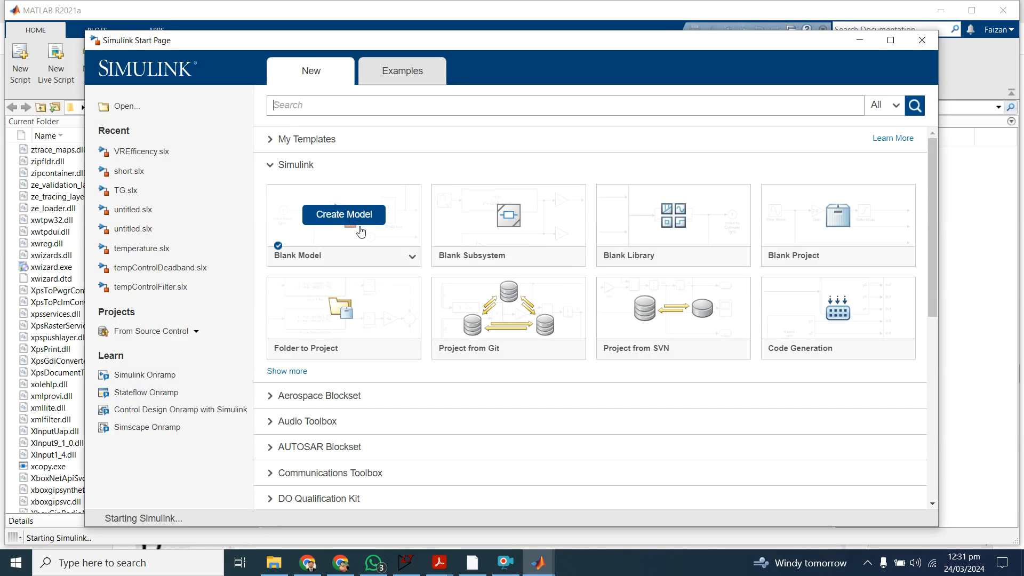
pyautogui.click(360, 227)
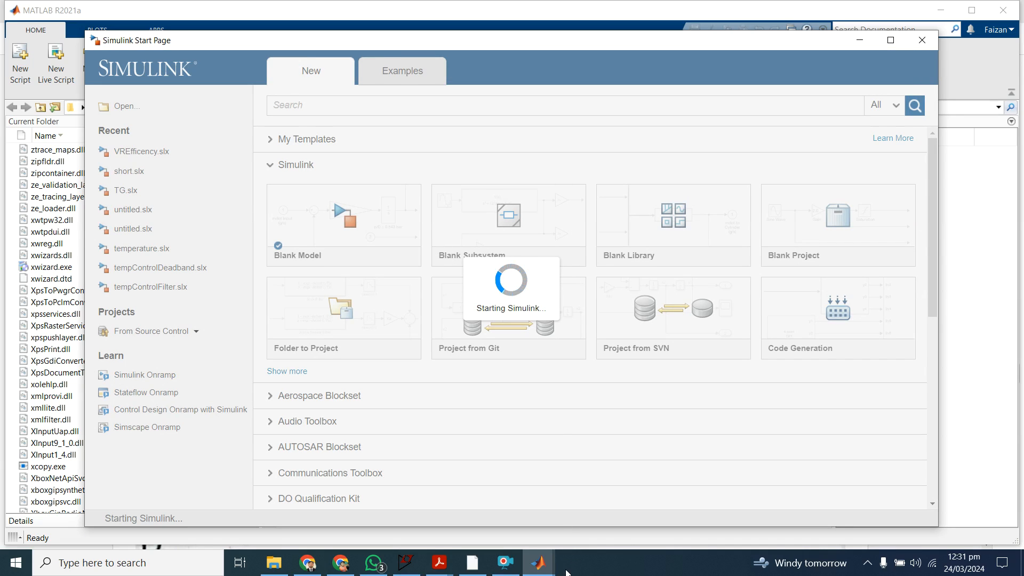
pyautogui.moveTo(553, 572)
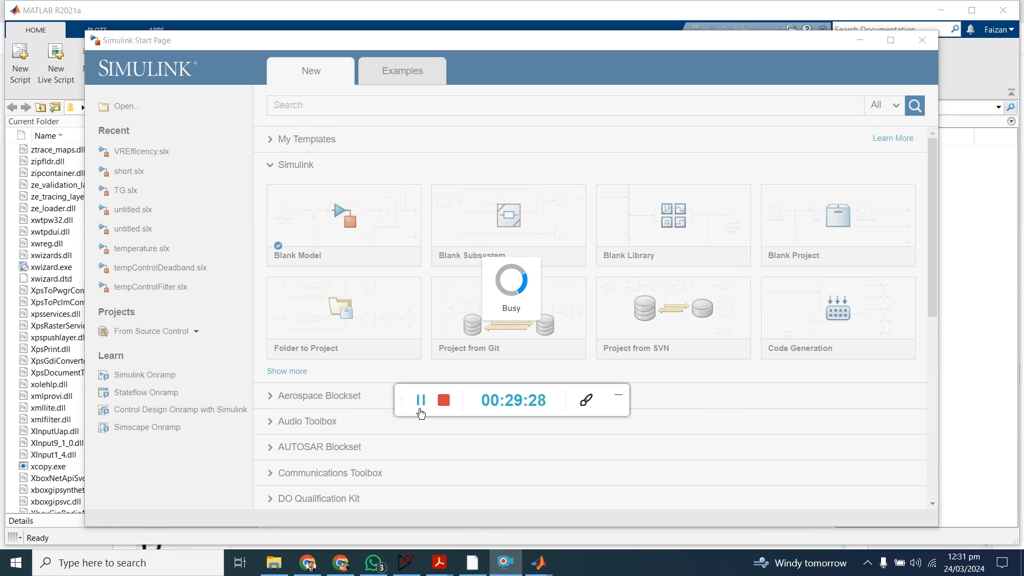
pyautogui.click(421, 400)
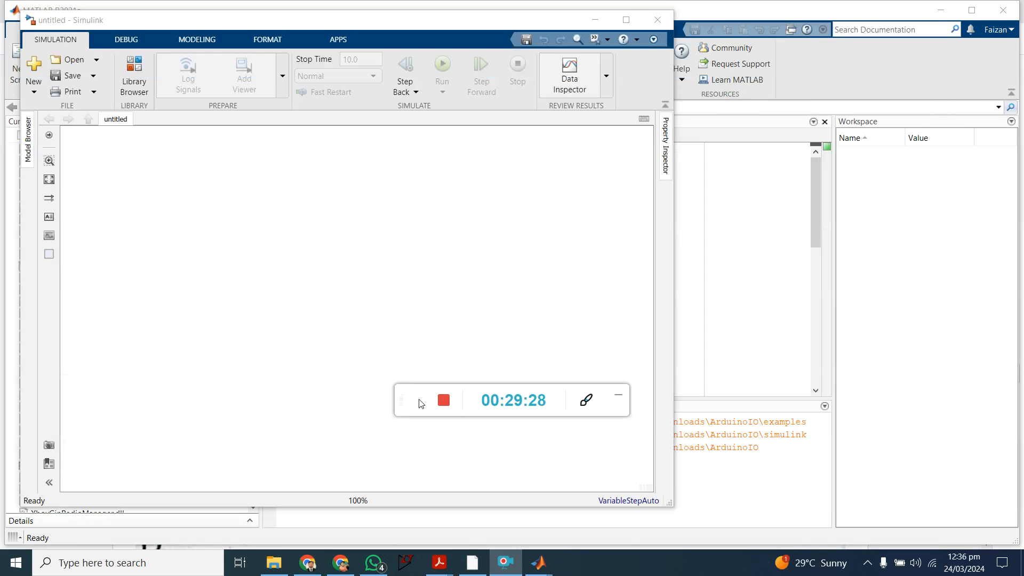
pyautogui.click(619, 395)
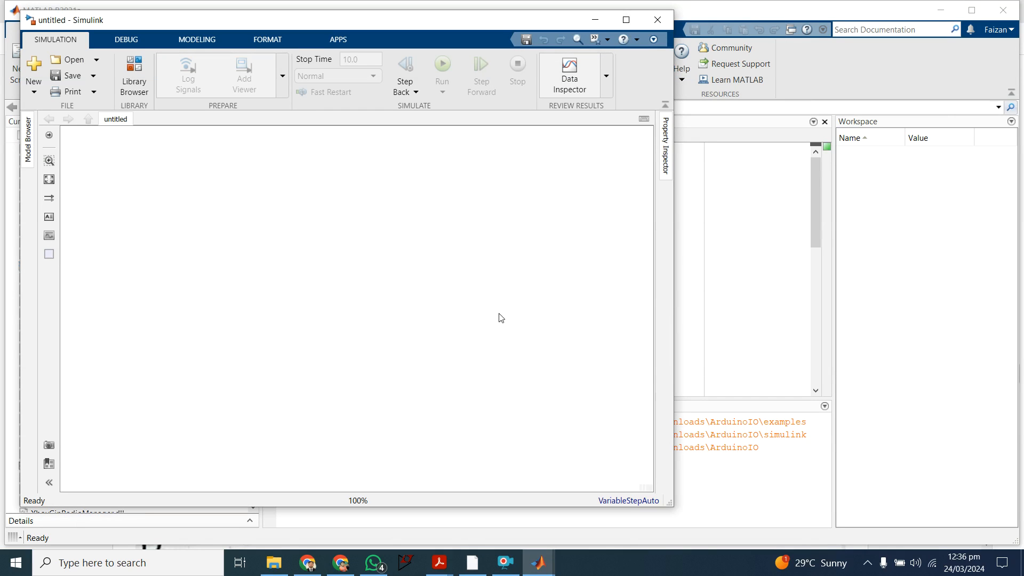
# Step: Maximize the untitled Simulink model window
pyautogui.click(441, 570)
pyautogui.moveTo(513, 495)
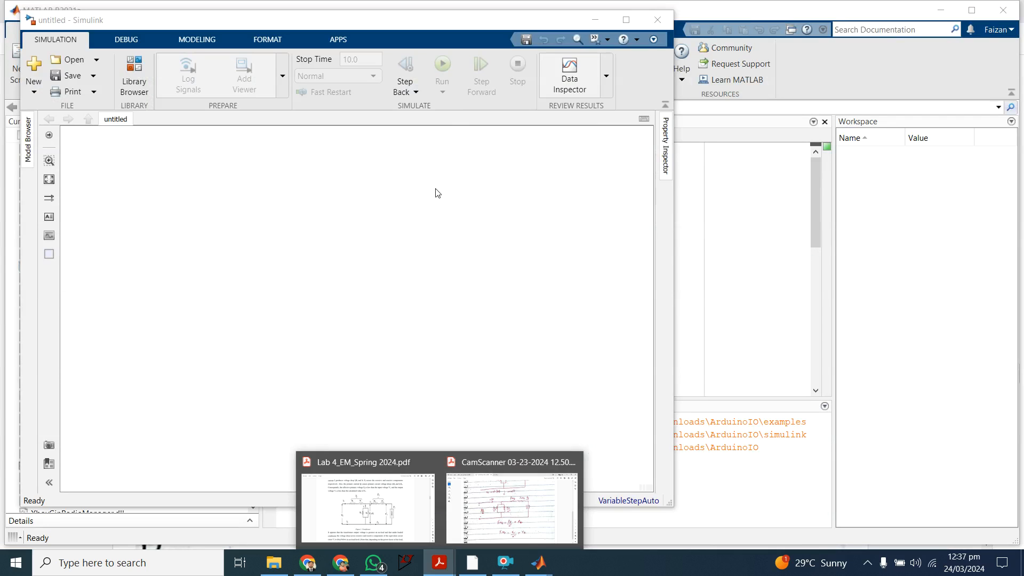
pyautogui.click(436, 194)
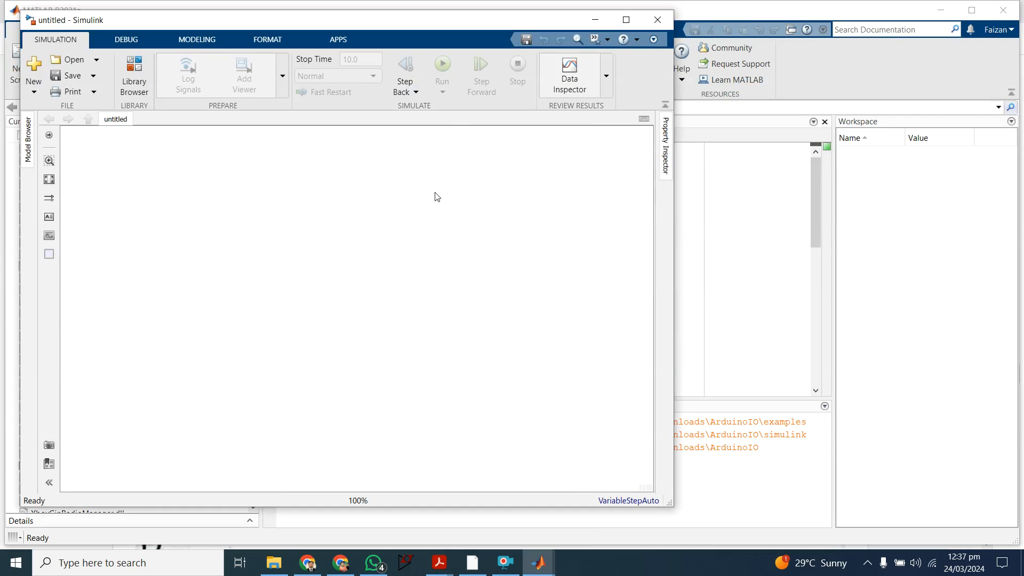
pyautogui.click(622, 19)
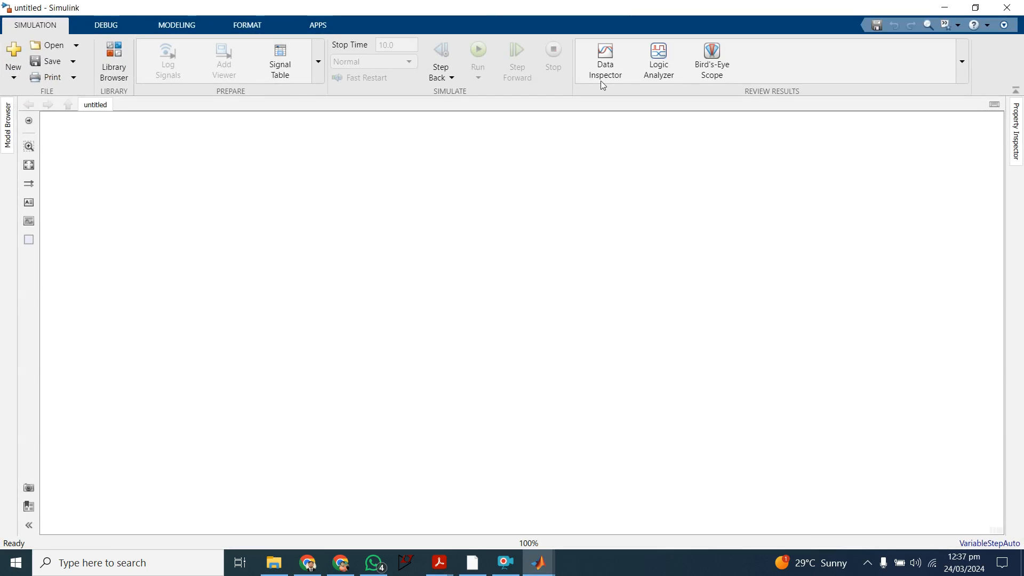
# Step: Add an AC Voltage Source block from Electrical/Specialized Power Systems/Sources to the empty canvas
pyautogui.doubleClick(322, 266)
pyautogui.write('ac')
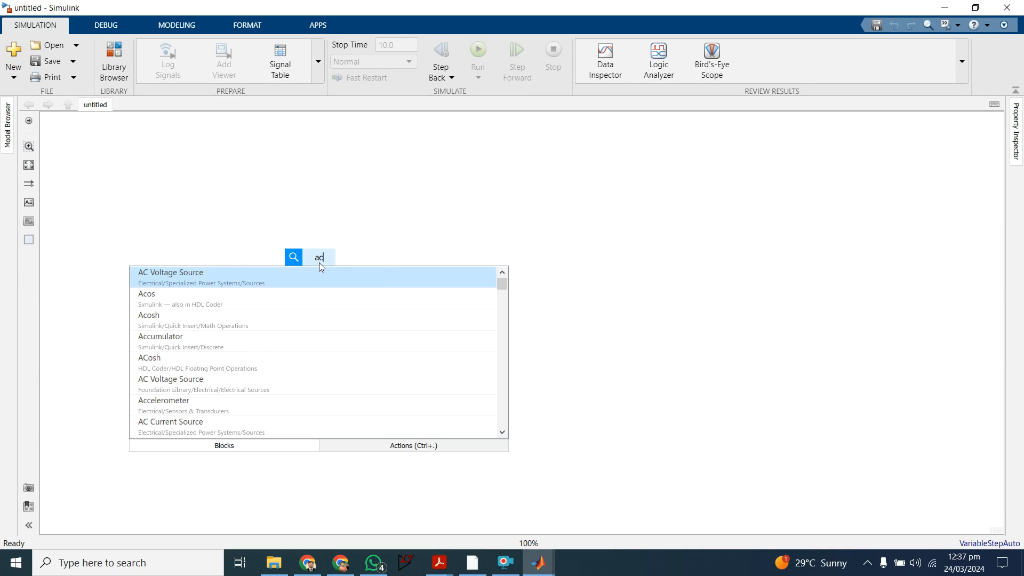
pyautogui.press('Return')
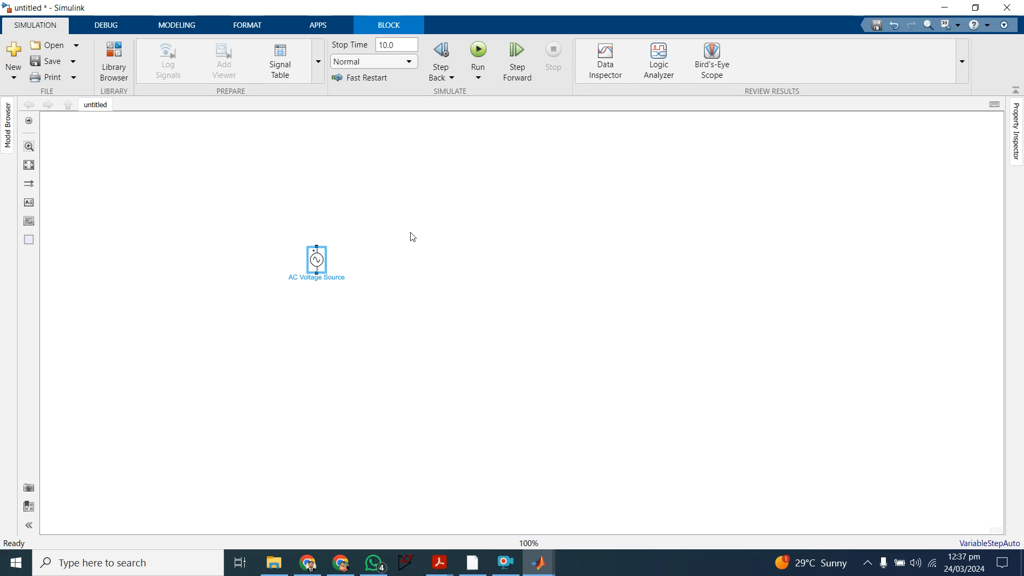
# Step: Add a Voltage Measurement block from Electrical/Specialized Power Systems/Sensors and Measurements above and to the right of the AC source
pyautogui.doubleClick(424, 209)
pyautogui.write('vol')
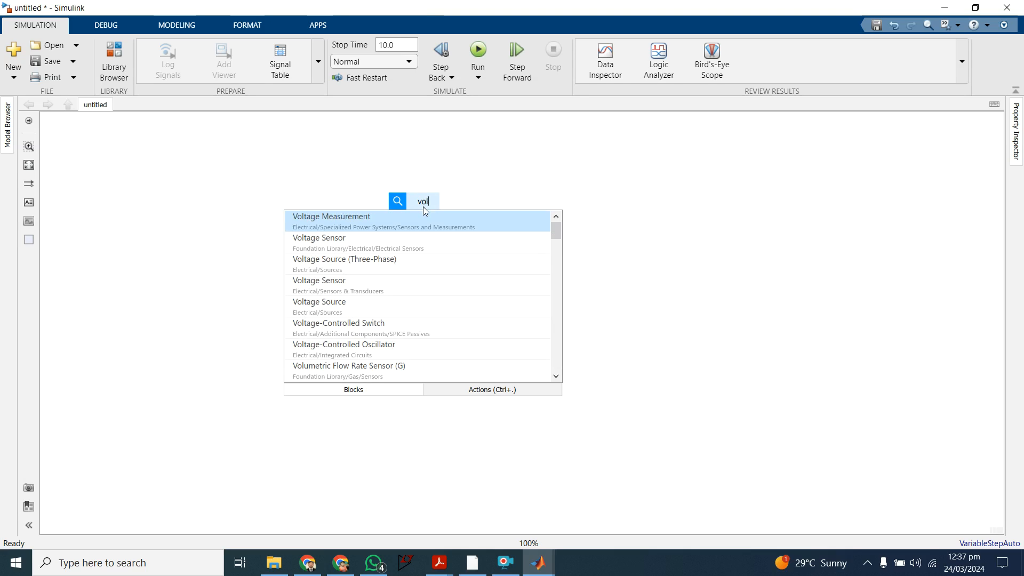
pyautogui.press('Down')
pyautogui.press('Up')
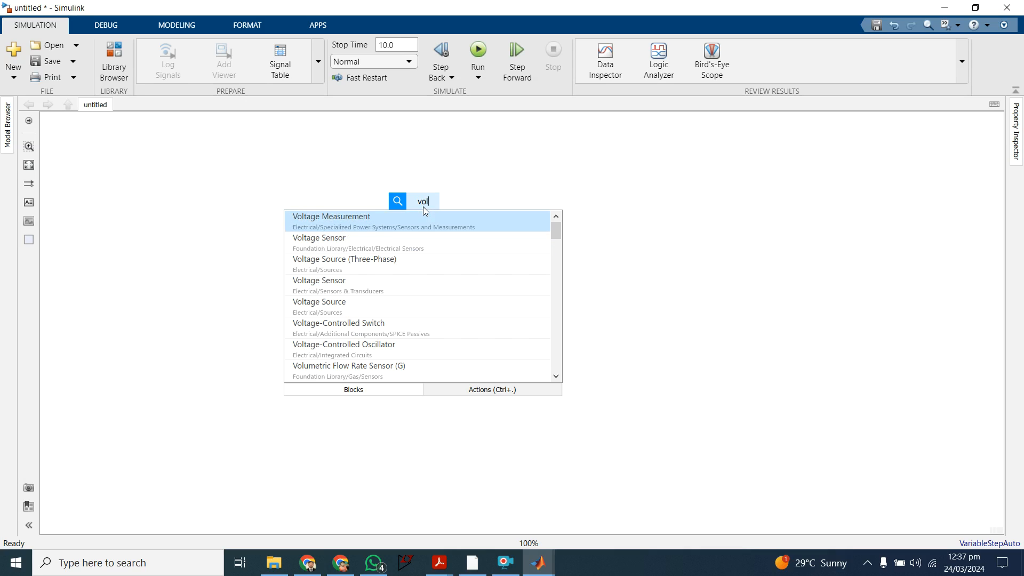
pyautogui.press('Return')
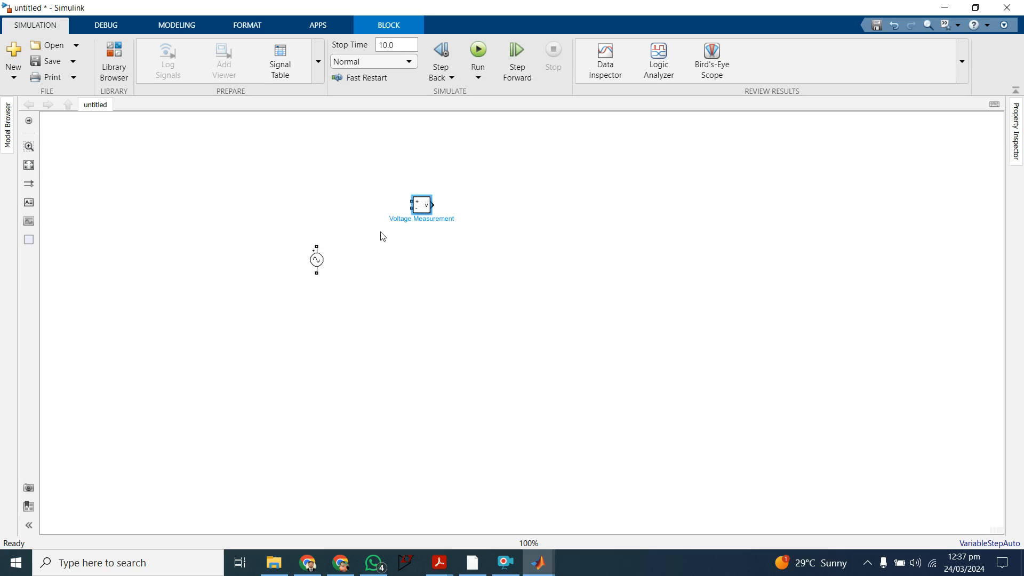
# Step: Move the AC Voltage Source and Voltage Measurement blocks up and to the left, keeping the measurement above the source
pyautogui.click(32, 150)
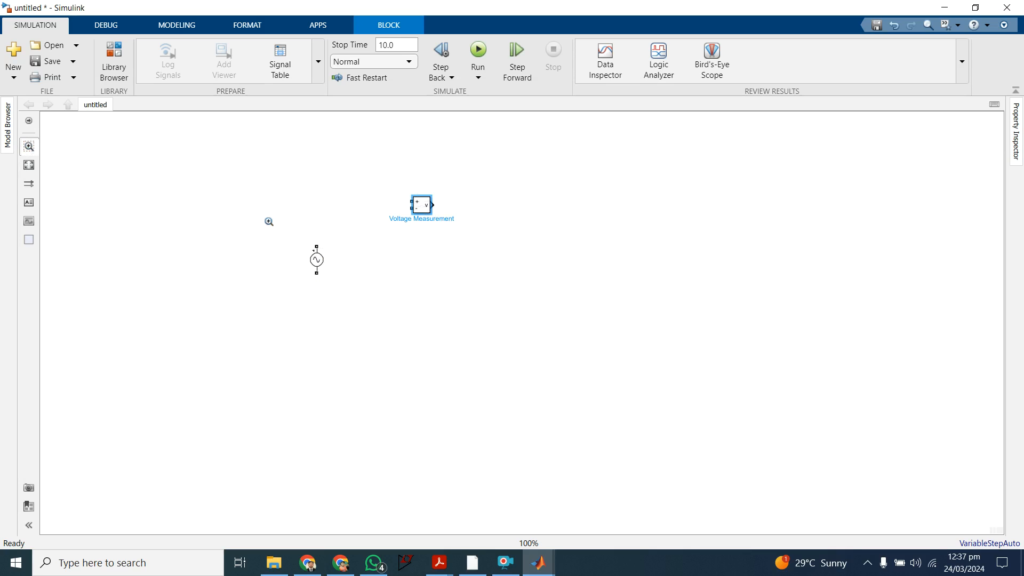
pyautogui.click(320, 198)
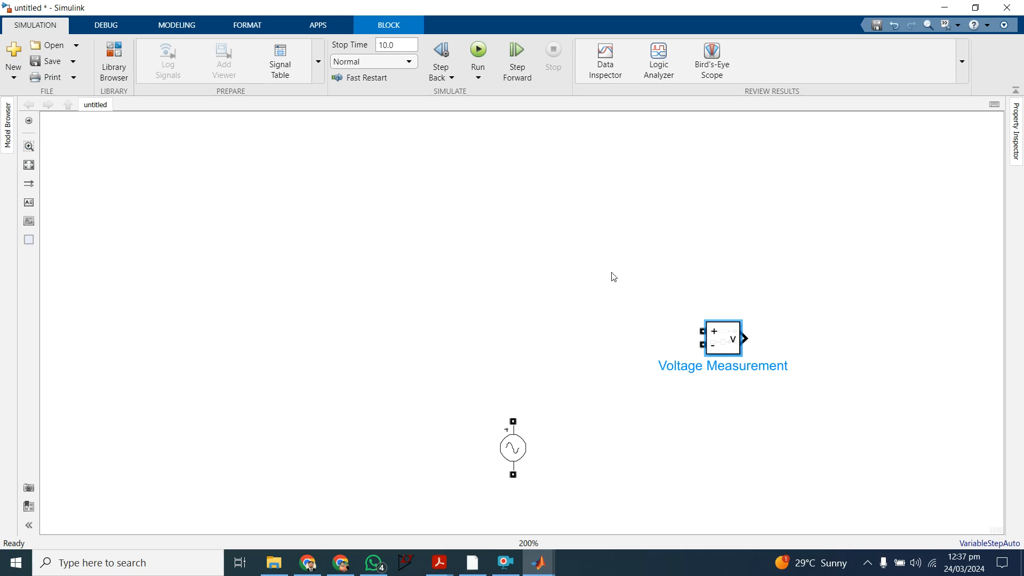
pyautogui.scroll(5, 642, 248)
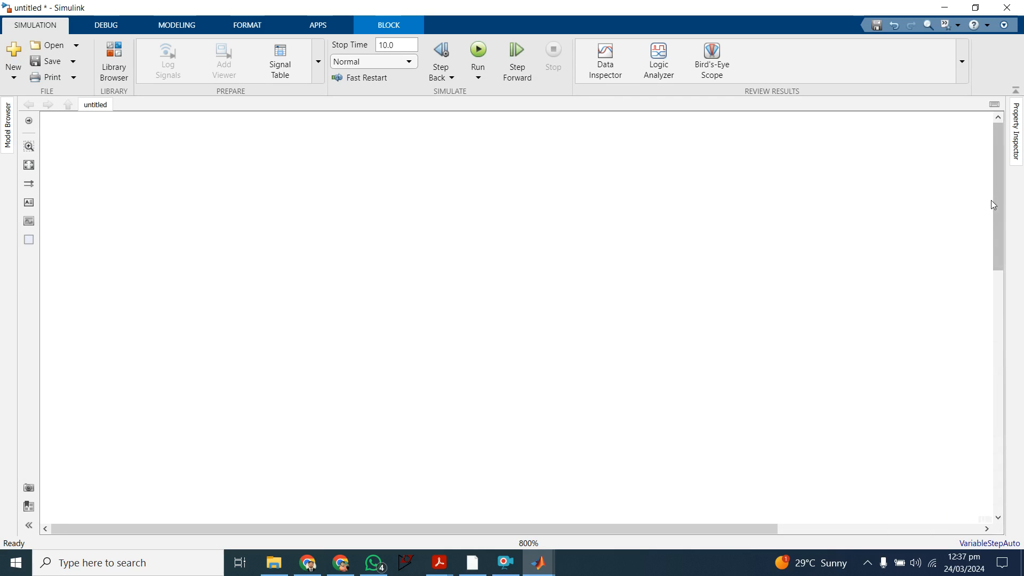
pyautogui.moveTo(993, 202); pyautogui.dragTo(1016, 107)
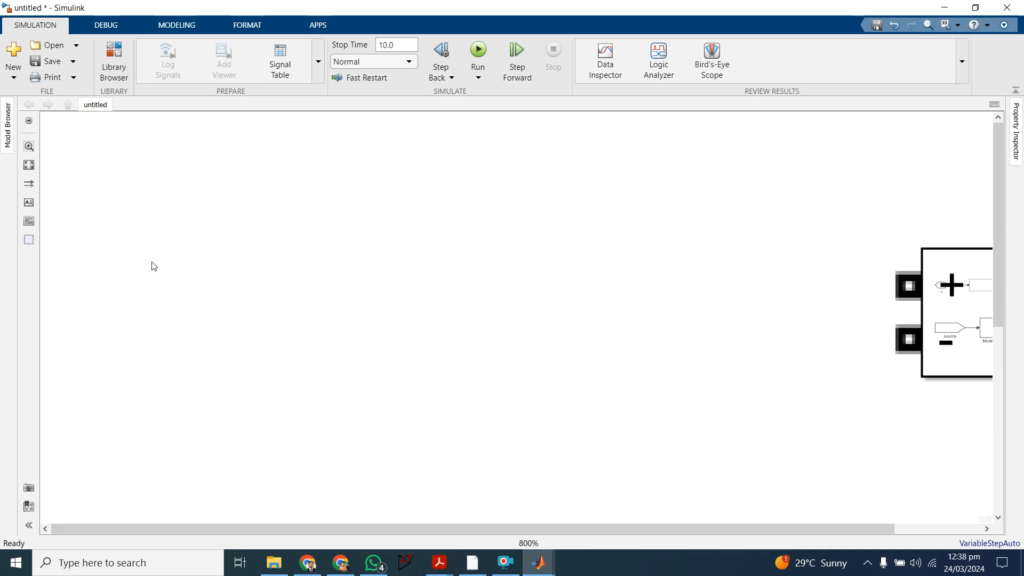
pyautogui.hotkey('ctrl', '-')
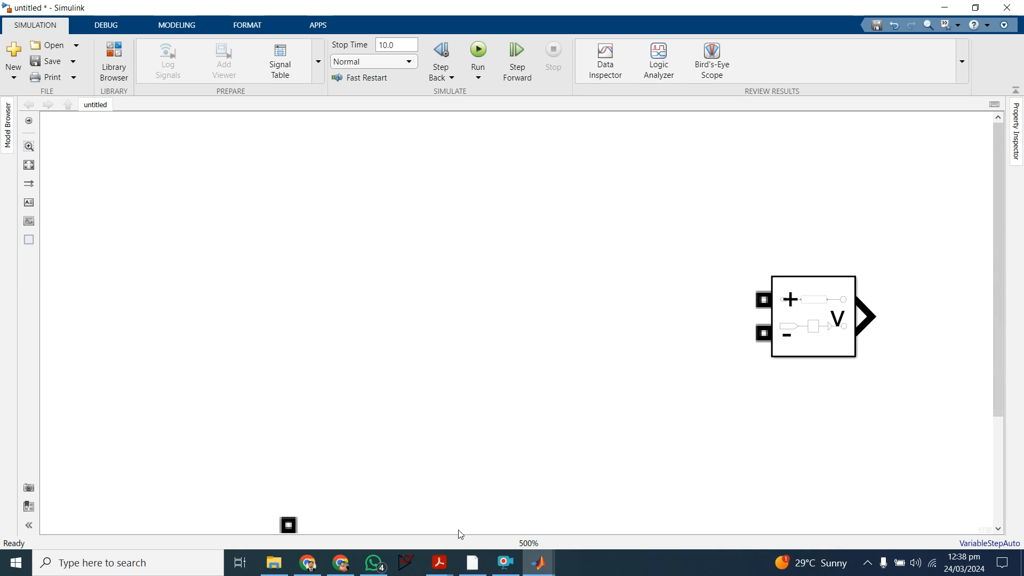
pyautogui.scroll(-2, 591, 380)
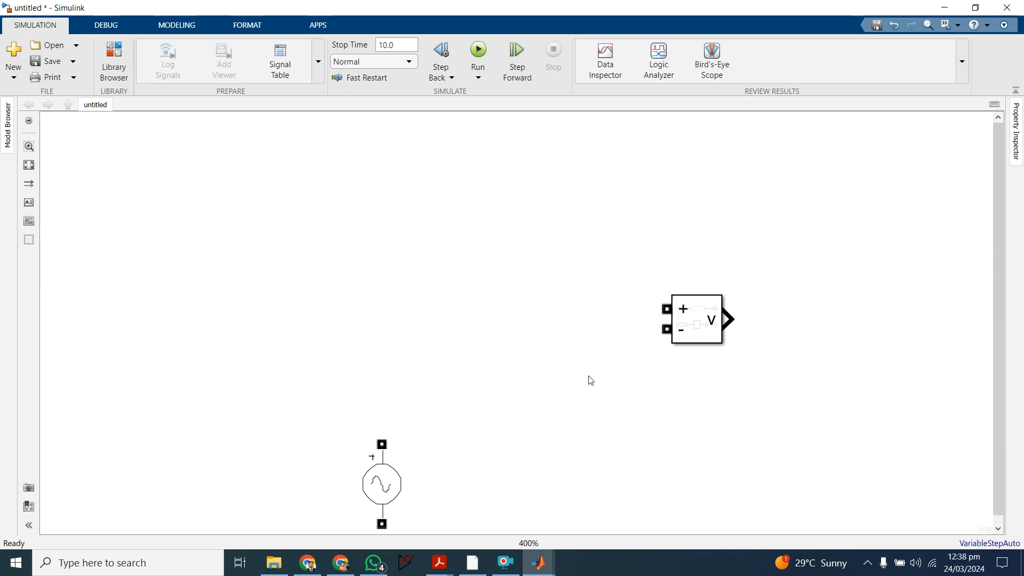
pyautogui.scroll(-2, 591, 381)
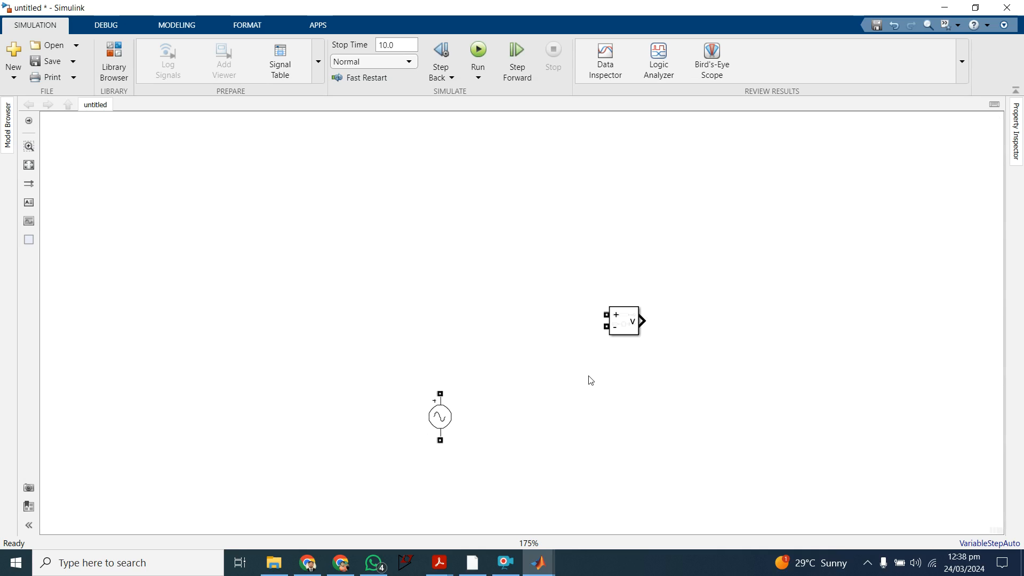
pyautogui.click(445, 428)
pyautogui.moveTo(445, 428); pyautogui.dragTo(360, 310)
pyautogui.moveTo(626, 325); pyautogui.dragTo(507, 214)
# Step: Add a Current Measurement block from Electrical/Specialized Power Systems/Sensors and Measurements to the right of the Voltage Measurement block
pyautogui.doubleClick(596, 209)
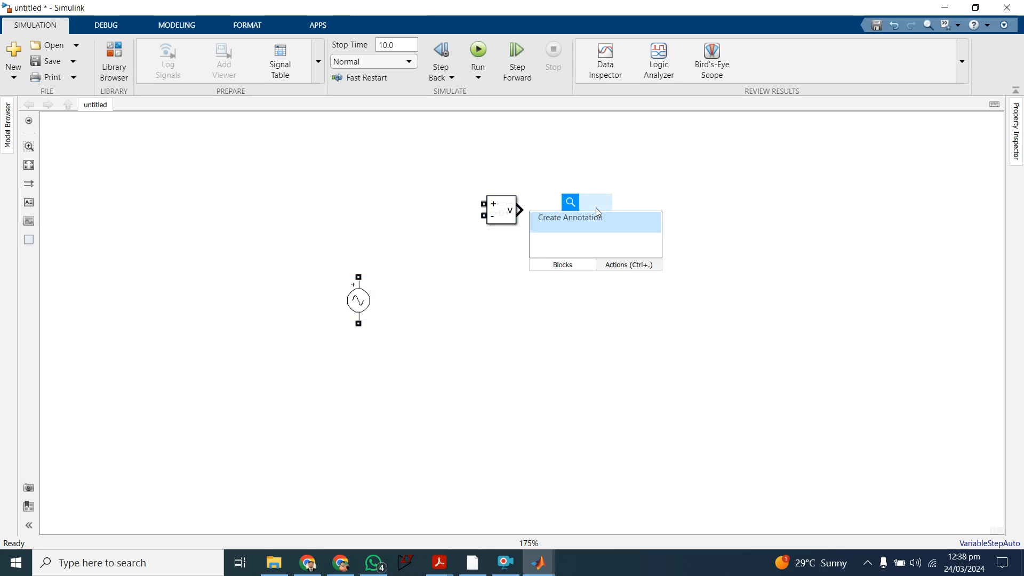
pyautogui.write('cu')
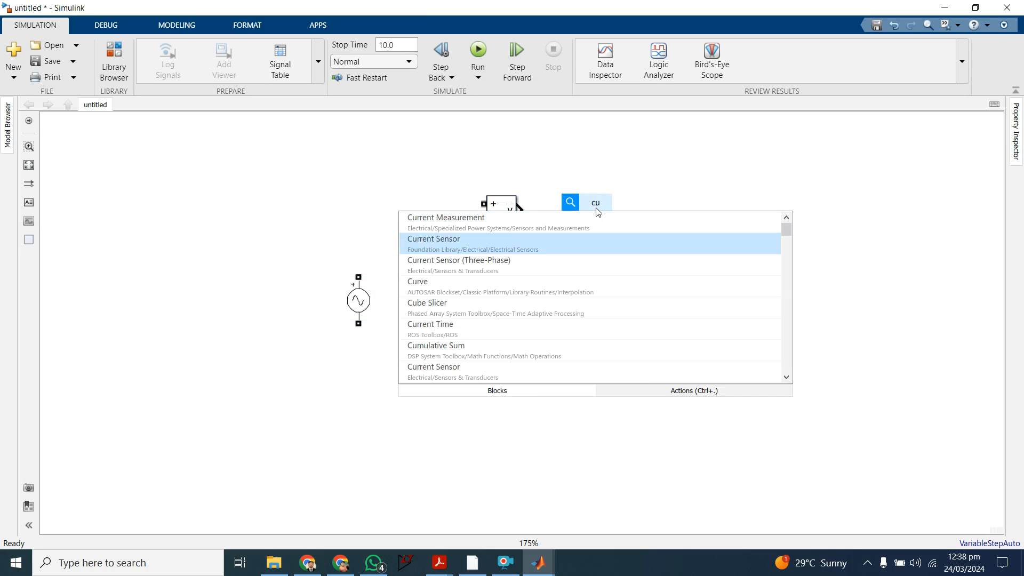
pyautogui.press('Return')
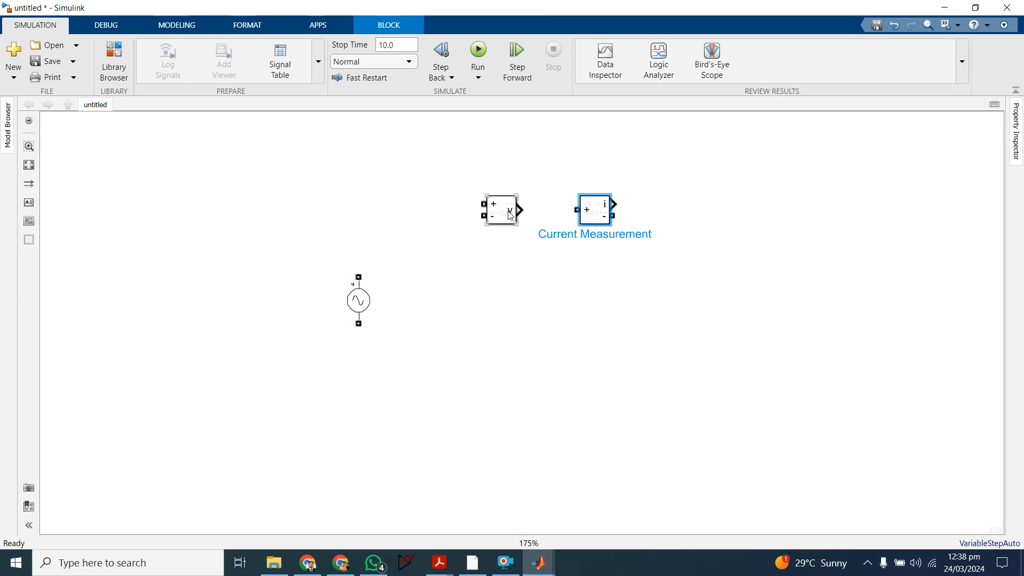
# Step: Place a copy of the Current Measurement block and a copy of the Voltage Measurement block to the right of the originals
pyautogui.doubleClick(704, 180)
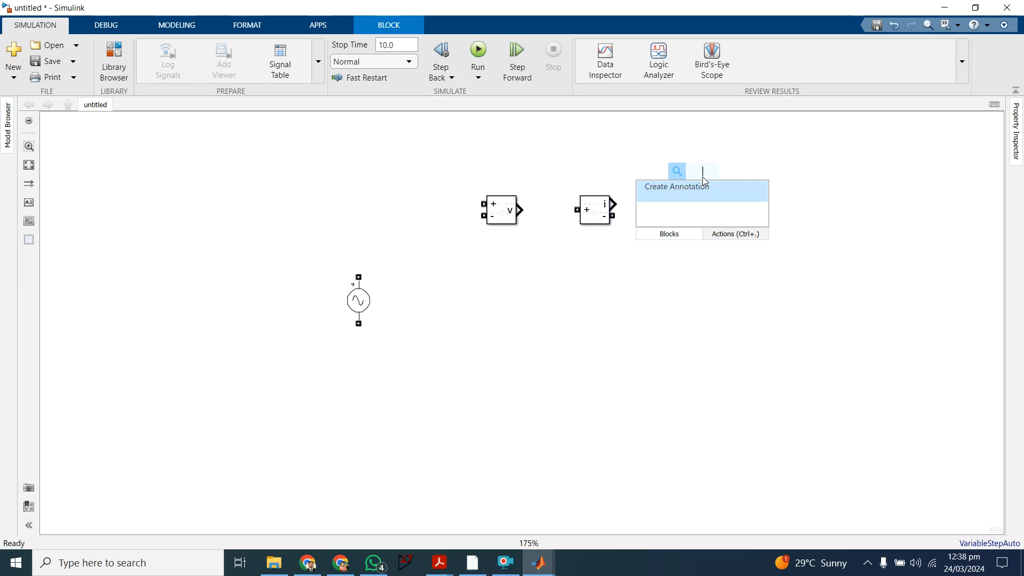
pyautogui.click(753, 162)
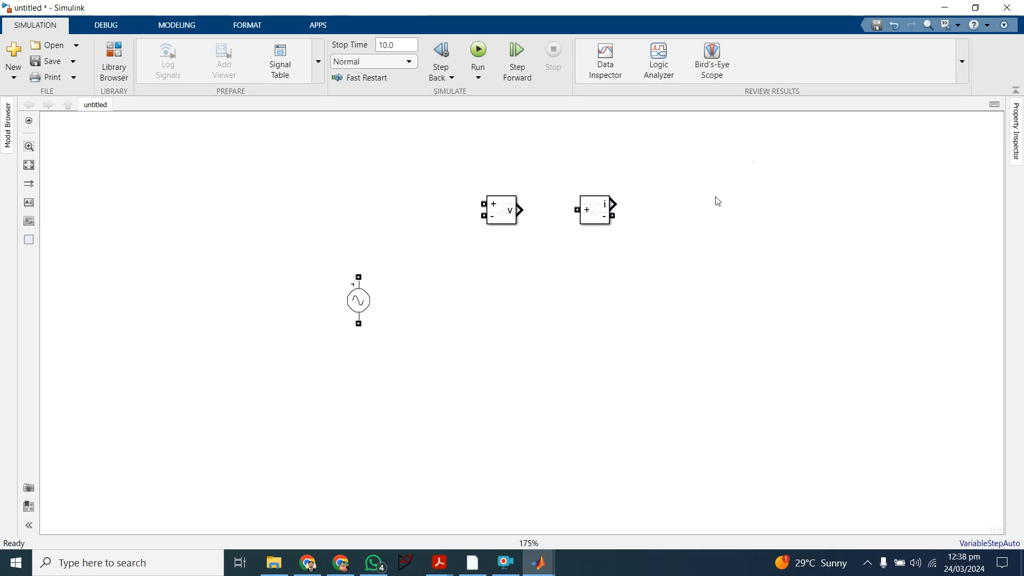
pyautogui.hotkey('ctrl', 'v')
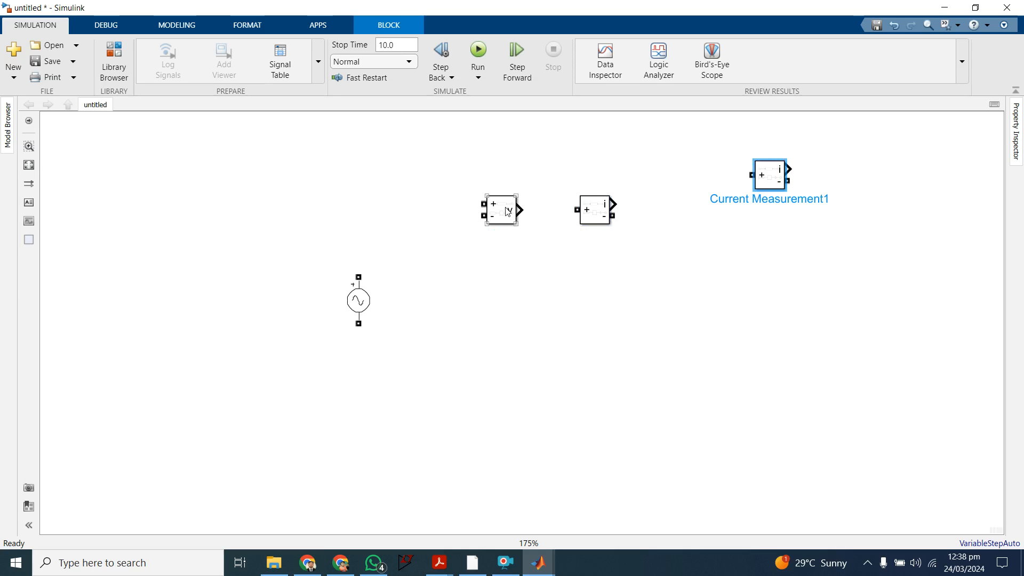
pyautogui.click(507, 211)
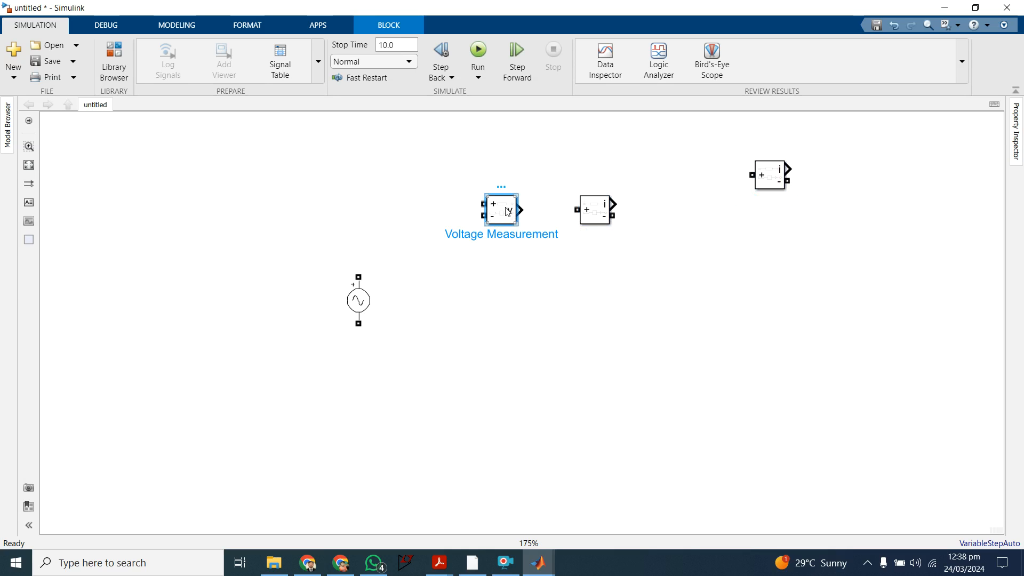
pyautogui.click(796, 224)
pyautogui.hotkey('ctrl', 'v')
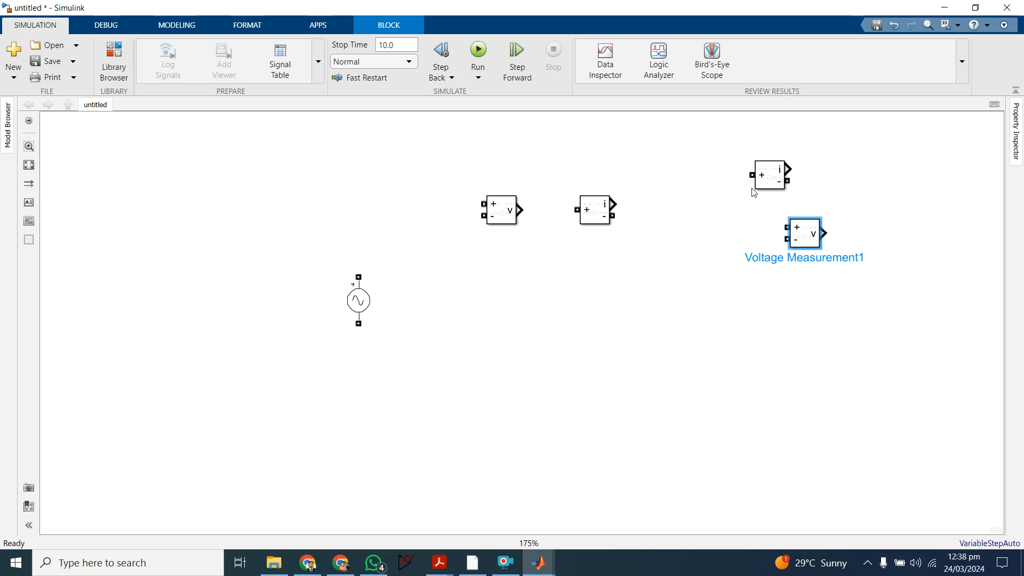
# Step: Shift the AC Voltage Source slightly down and left, and add a Series RLC Branch block from Electrical/Specialized Power Systems/Passives beside it
pyautogui.moveTo(359, 304); pyautogui.dragTo(327, 332)
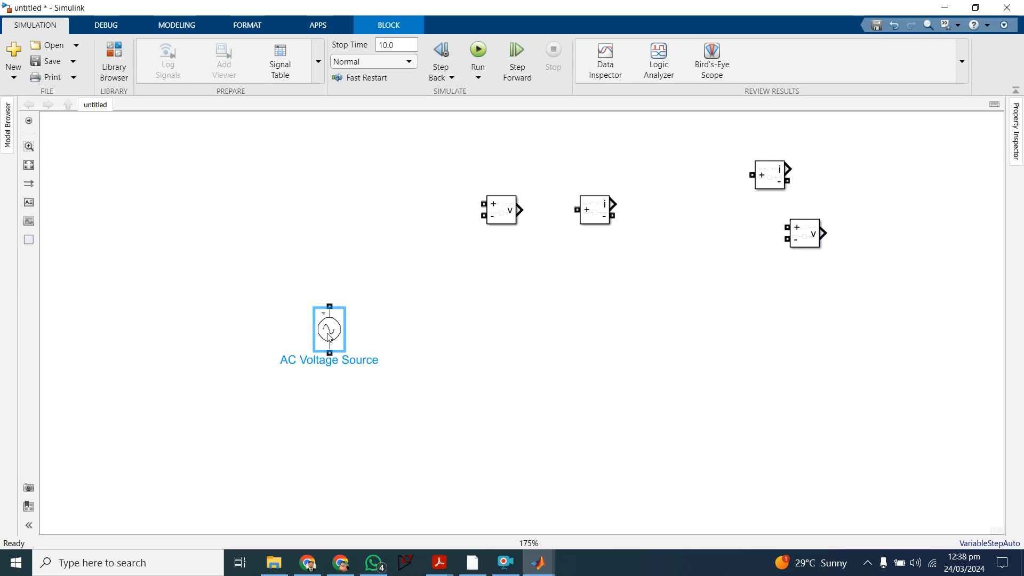
pyautogui.doubleClick(528, 290)
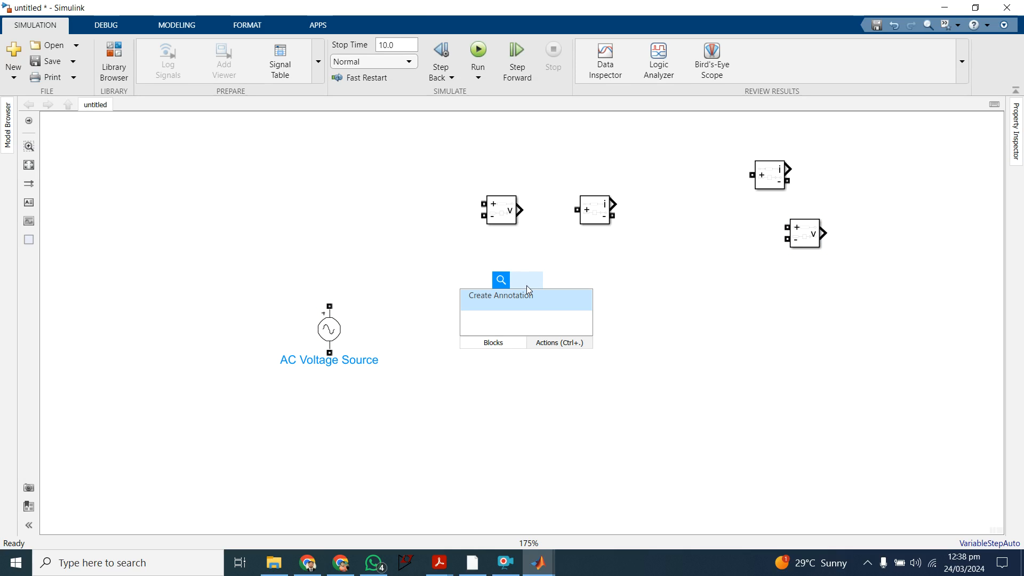
pyautogui.write('rlc')
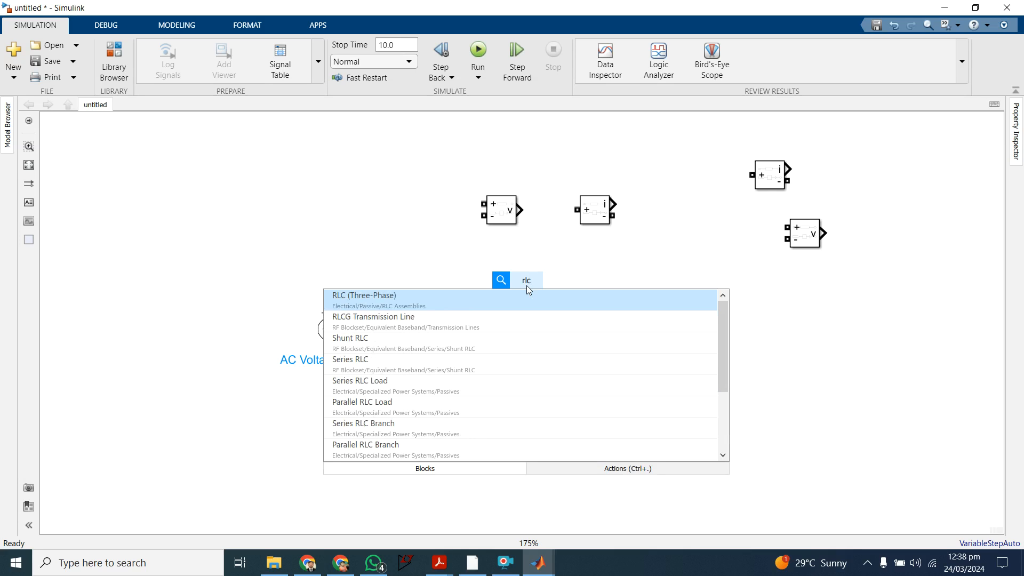
pyautogui.press('Down')
pyautogui.press('Down')
pyautogui.press('Down')
pyautogui.press('Down')
pyautogui.press('Down')
pyautogui.press('Down')
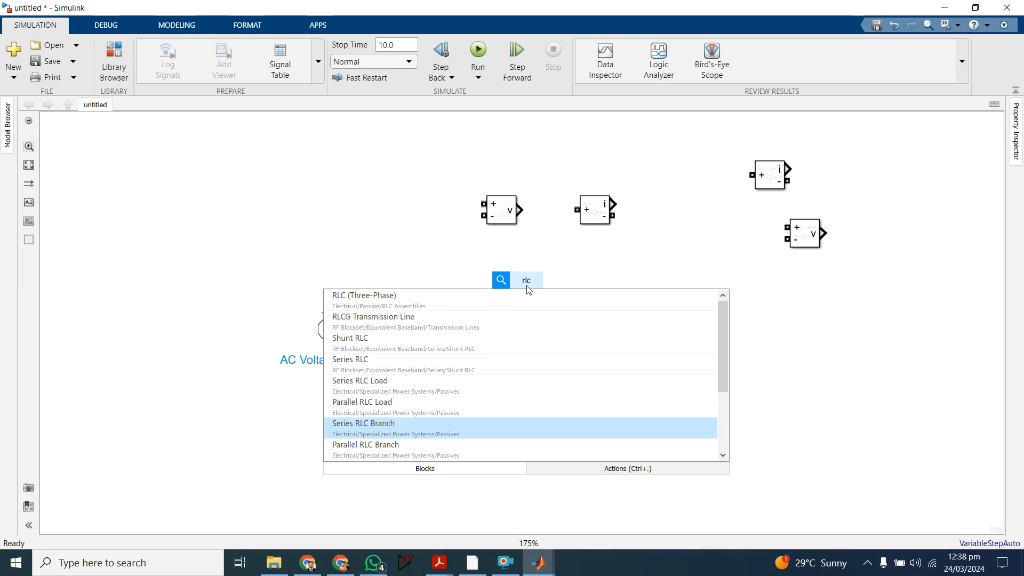
pyautogui.press('Return')
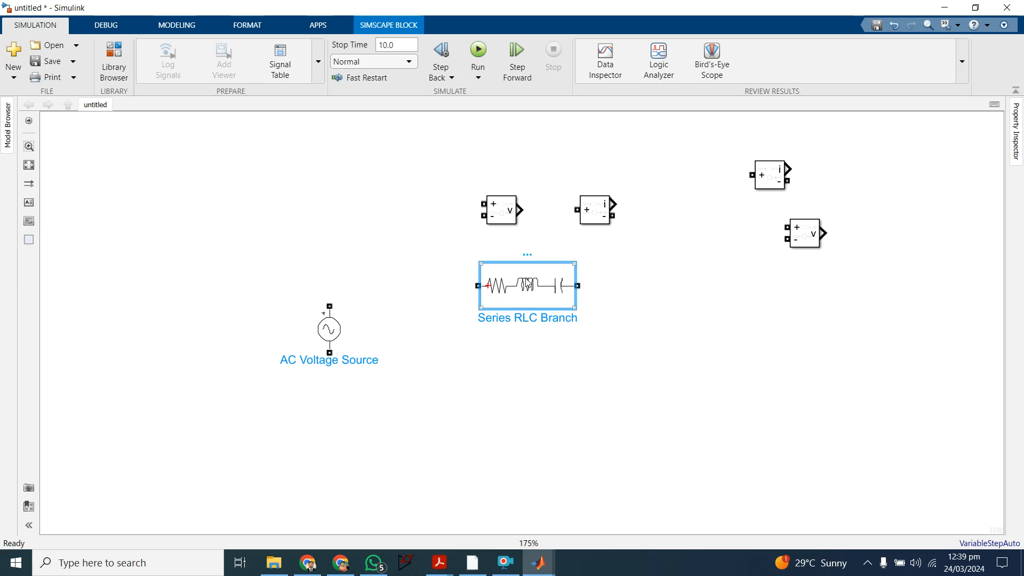
# Step: Set the Series RLC Branch block's branch type to R
pyautogui.doubleClick(536, 291)
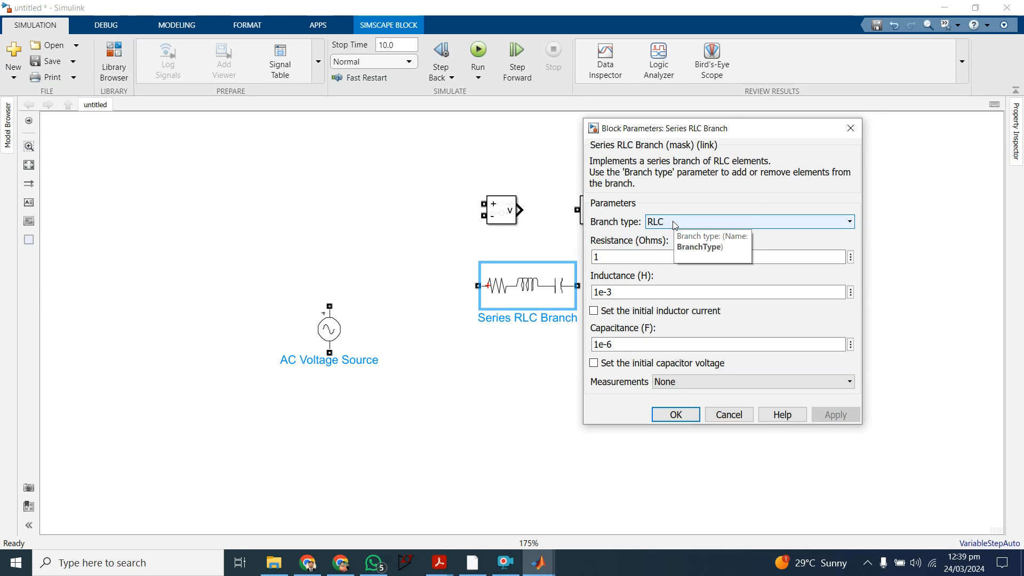
pyautogui.click(674, 222)
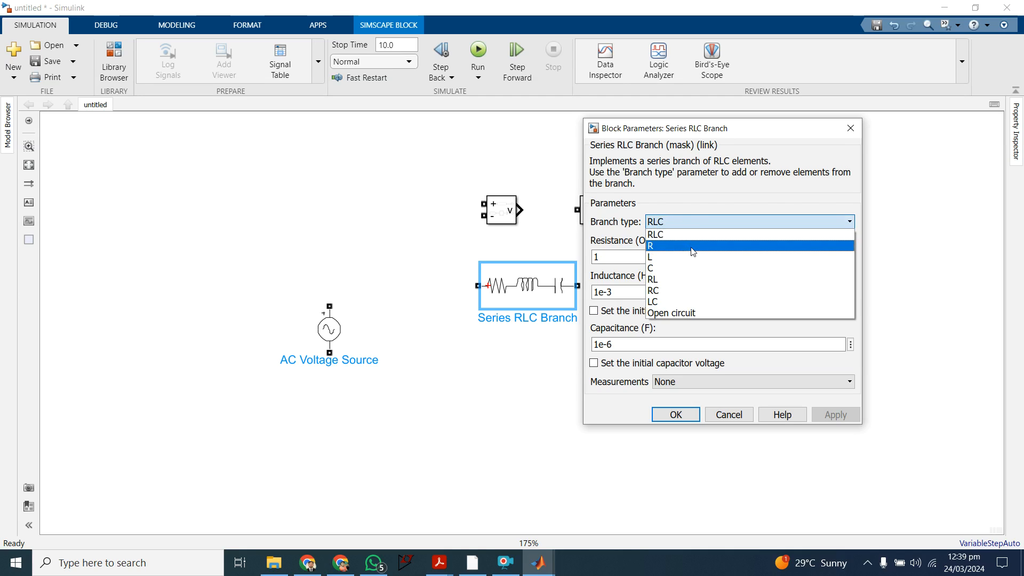
pyautogui.click(693, 251)
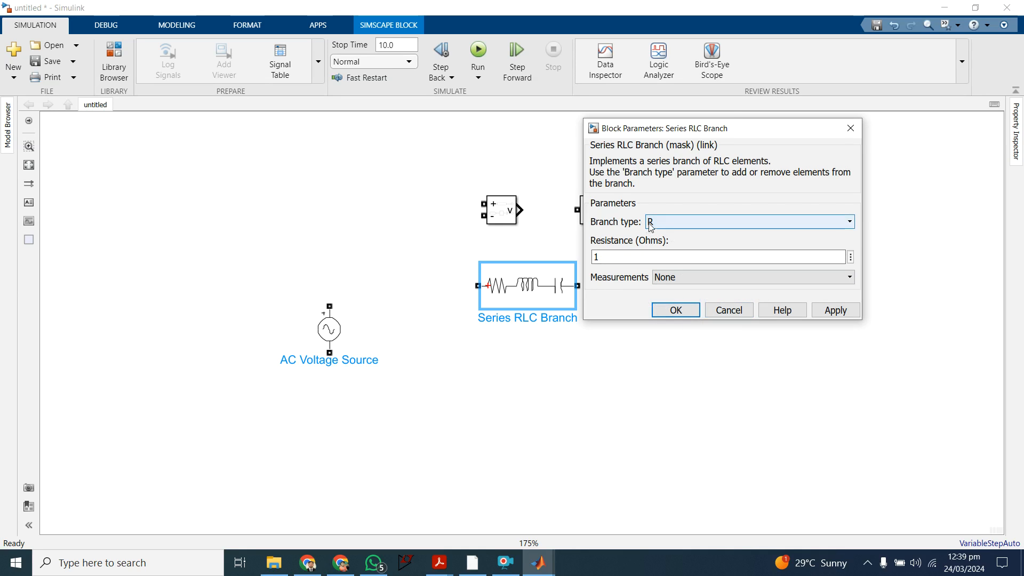
pyautogui.click(676, 310)
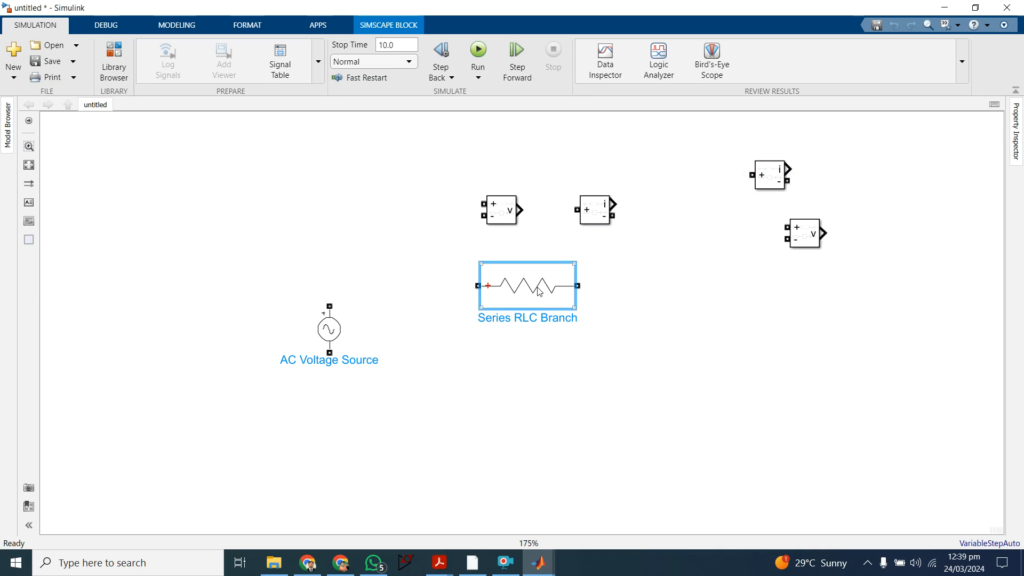
# Step: Duplicate the resistor branch and spread the two apart, with the original near the AC source and the copy far to its right
pyautogui.moveTo(534, 290); pyautogui.dragTo(510, 308)
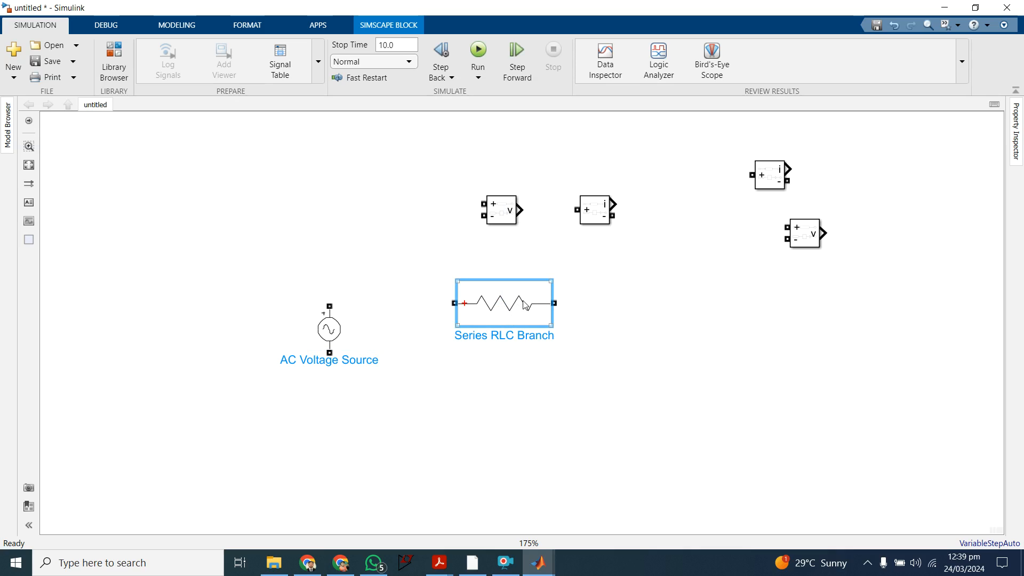
pyautogui.click(660, 340)
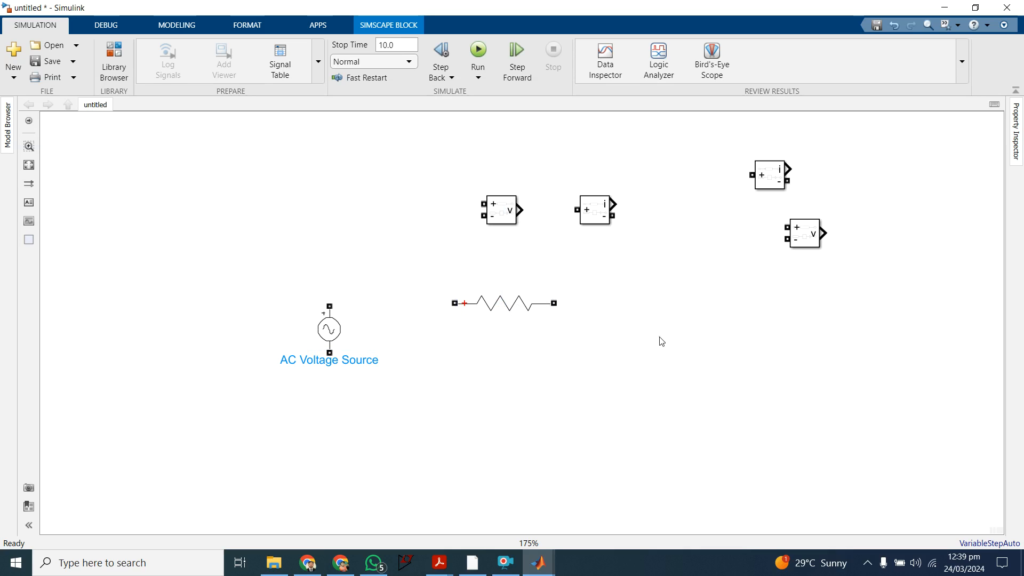
pyautogui.hotkey('ctrl', 'v')
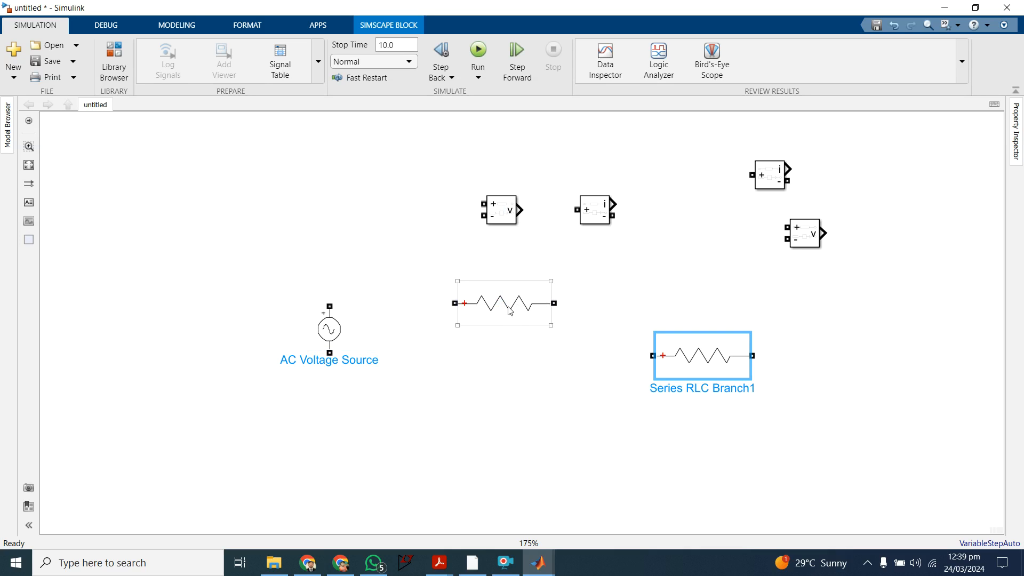
pyautogui.moveTo(510, 309); pyautogui.dragTo(463, 304)
pyautogui.moveTo(696, 358); pyautogui.dragTo(795, 358)
# Step: Add a Series RLC Load block from Electrical/Specialized Power Systems/Passives between the resistors and place a copy of it above and to the right
pyautogui.doubleClick(593, 344)
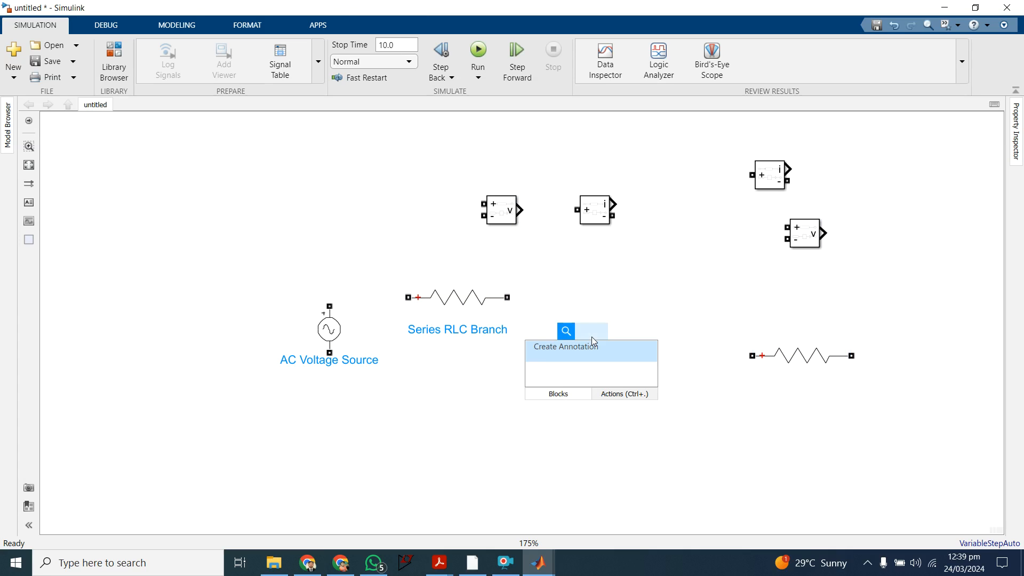
pyautogui.write('ser')
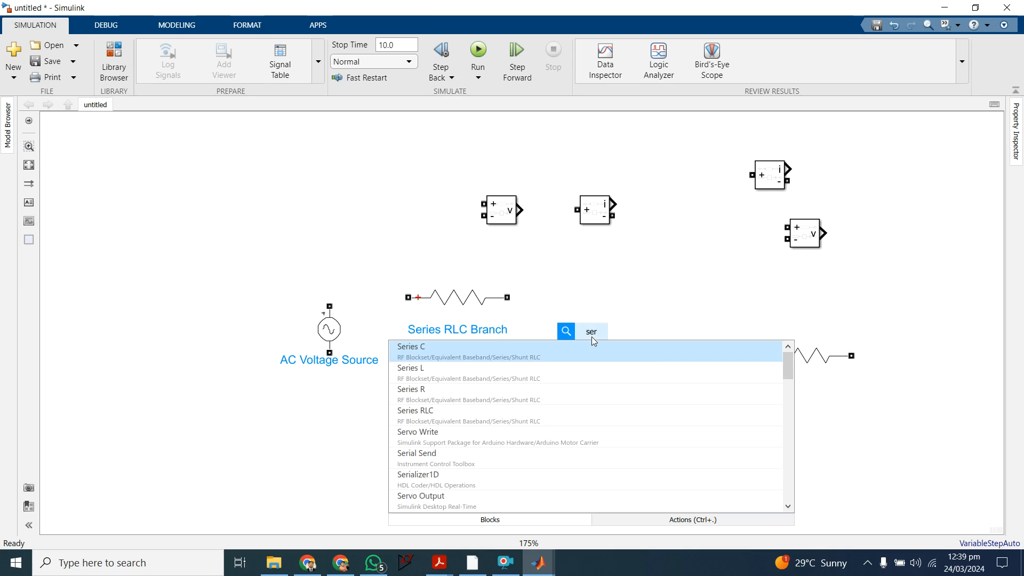
pyautogui.press('Down')
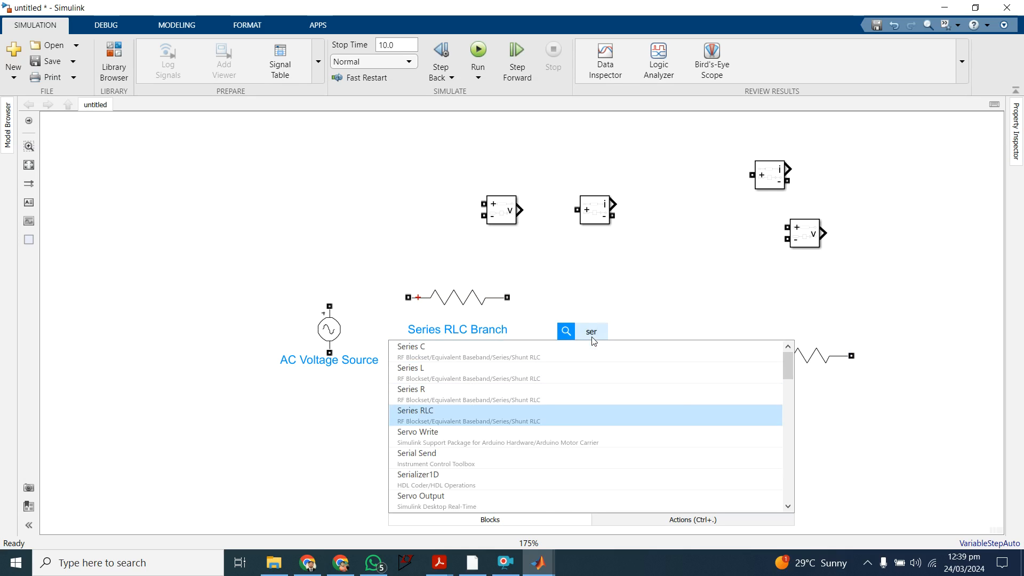
pyautogui.press('BackSpace')
pyautogui.press('BackSpace')
pyautogui.press('BackSpace')
pyautogui.write('rlc')
pyautogui.press('Down')
pyautogui.press('Down')
pyautogui.press('Down')
pyautogui.press('Down')
pyautogui.press('Down')
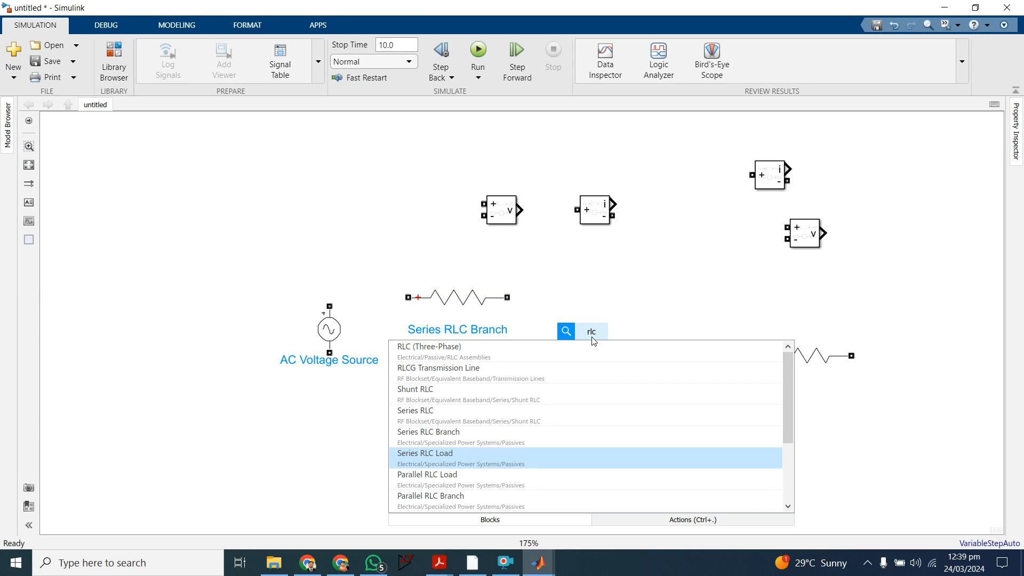
pyautogui.press('Return')
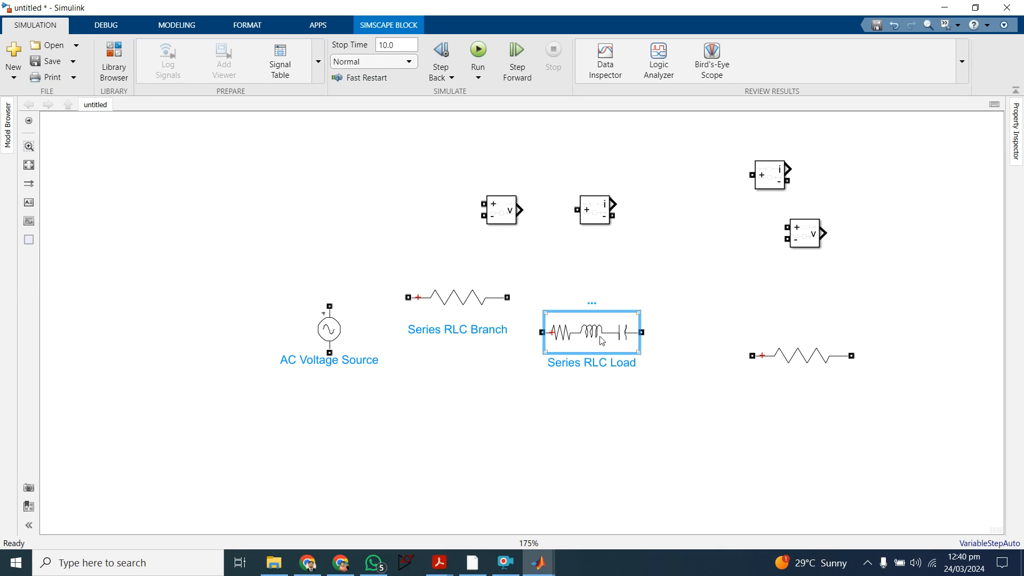
pyautogui.click(702, 240)
pyautogui.hotkey('ctrl', 'v')
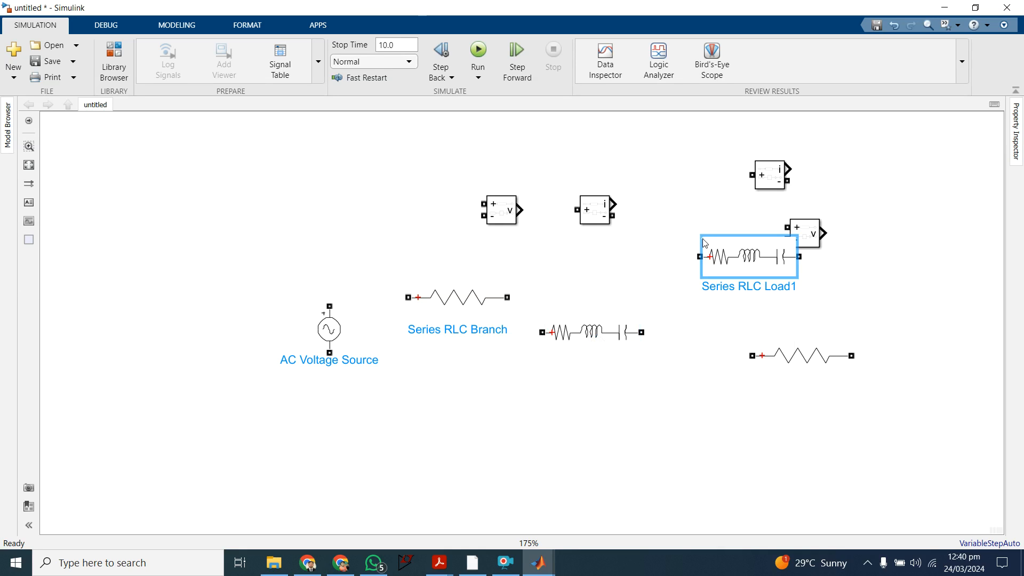
# Step: Paste a third Series RLC Load block below the two existing loads
pyautogui.click(673, 409)
pyautogui.hotkey('ctrl', 'v')
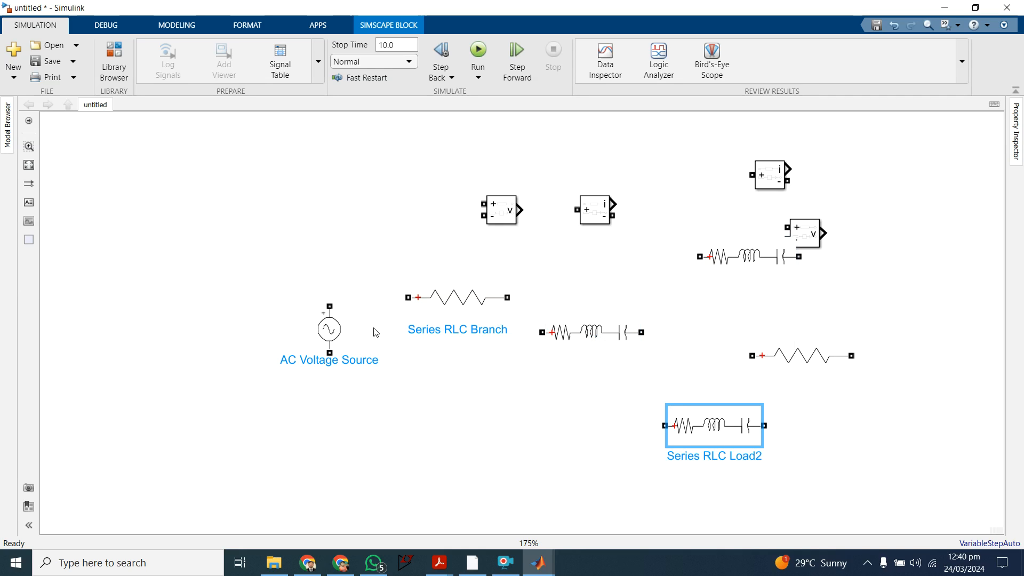
# Step: Move the AC Voltage Source farther left and place the first resistor branch vertically to its right, following the handwritten equivalent circuit
pyautogui.moveTo(320, 333); pyautogui.dragTo(254, 356)
pyautogui.moveTo(479, 302); pyautogui.dragTo(471, 351)
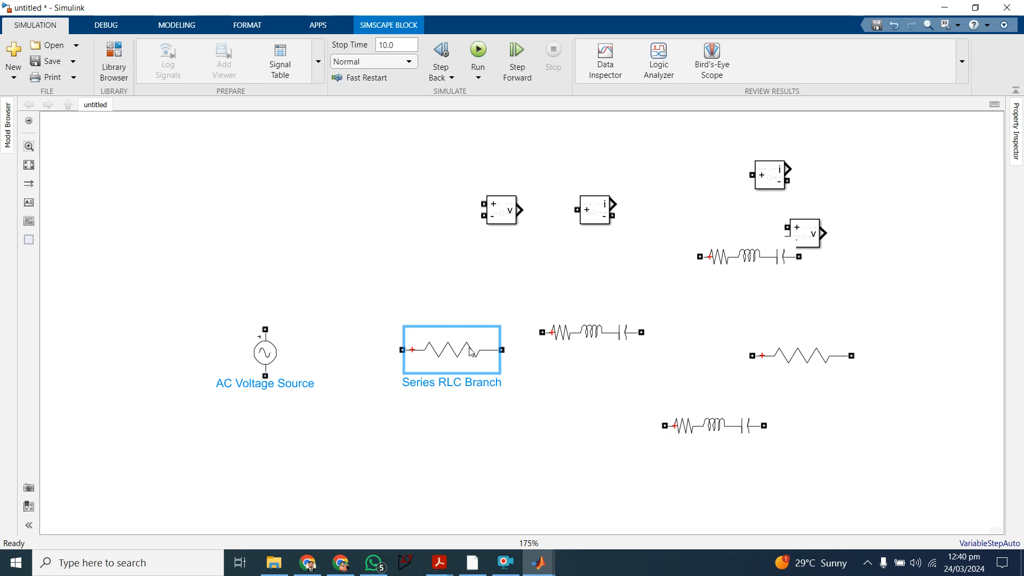
pyautogui.hotkey('ctrl', 'r')
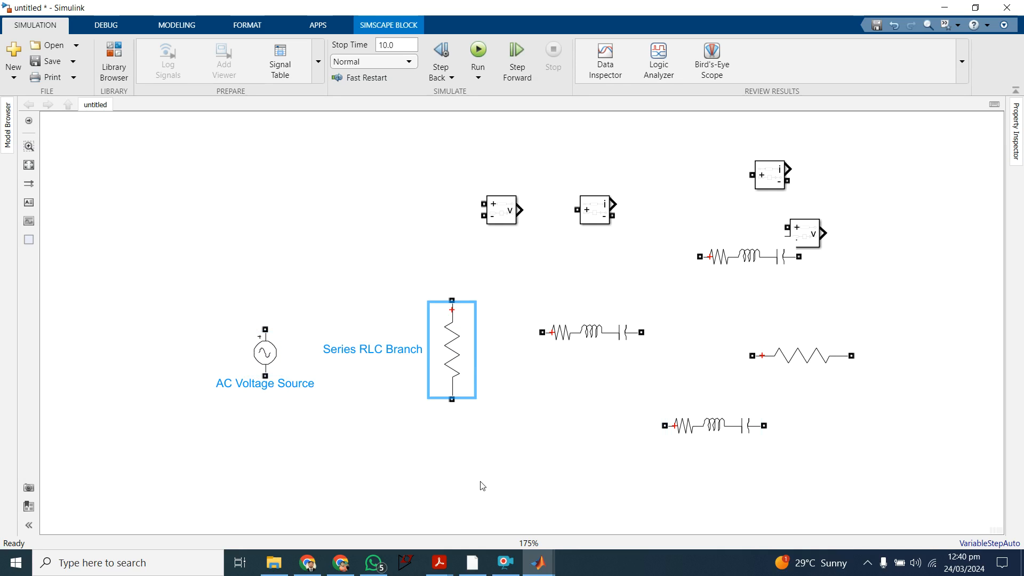
pyautogui.click(440, 563)
pyautogui.moveTo(521, 488)
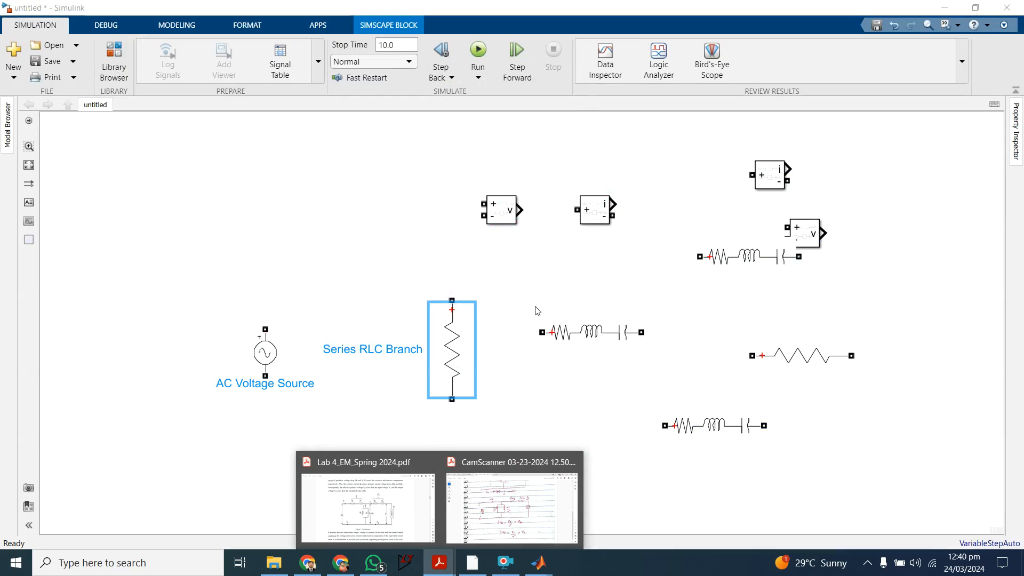
pyautogui.click(507, 292)
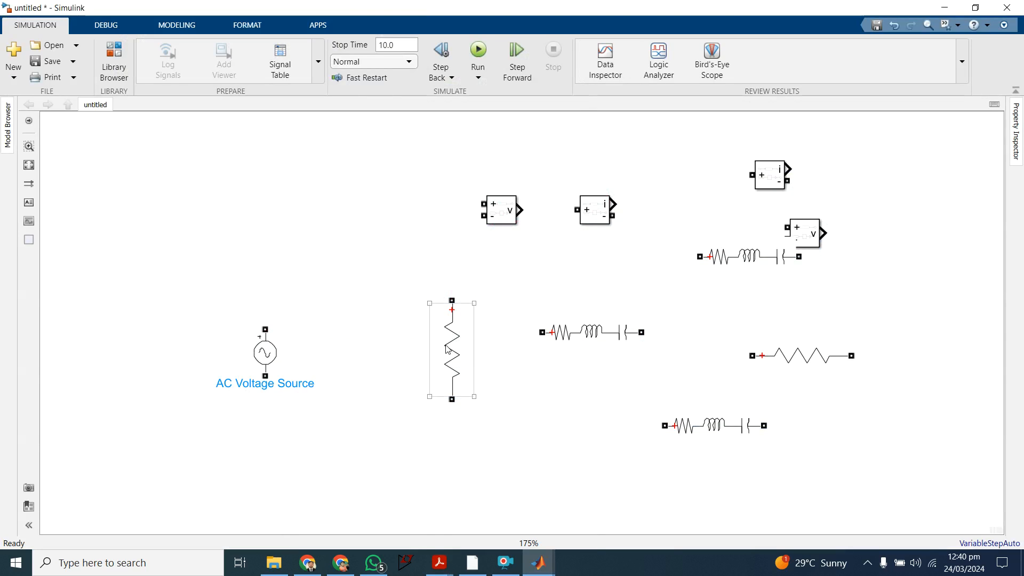
pyautogui.moveTo(448, 349); pyautogui.dragTo(436, 379)
# Step: Check the parameters of the middle Series RLC Load, and delete all three Series RLC Load blocks from the model
pyautogui.click(580, 331)
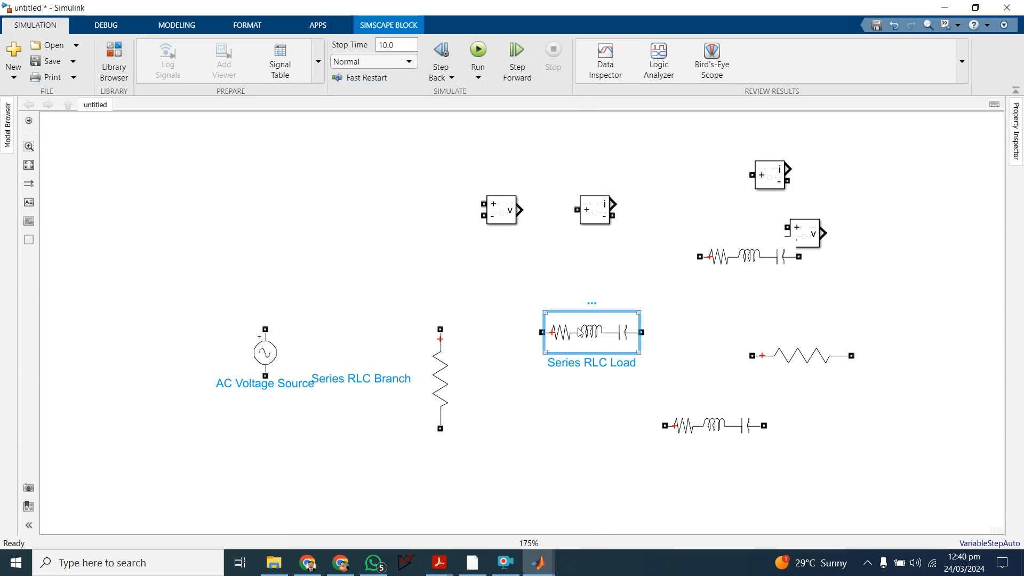
pyautogui.doubleClick(580, 332)
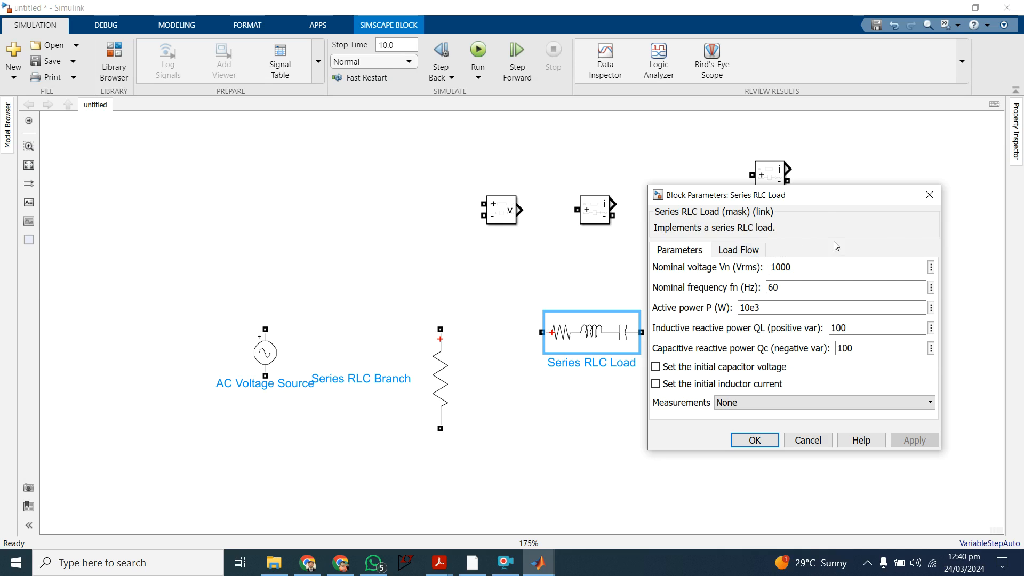
pyautogui.click(930, 194)
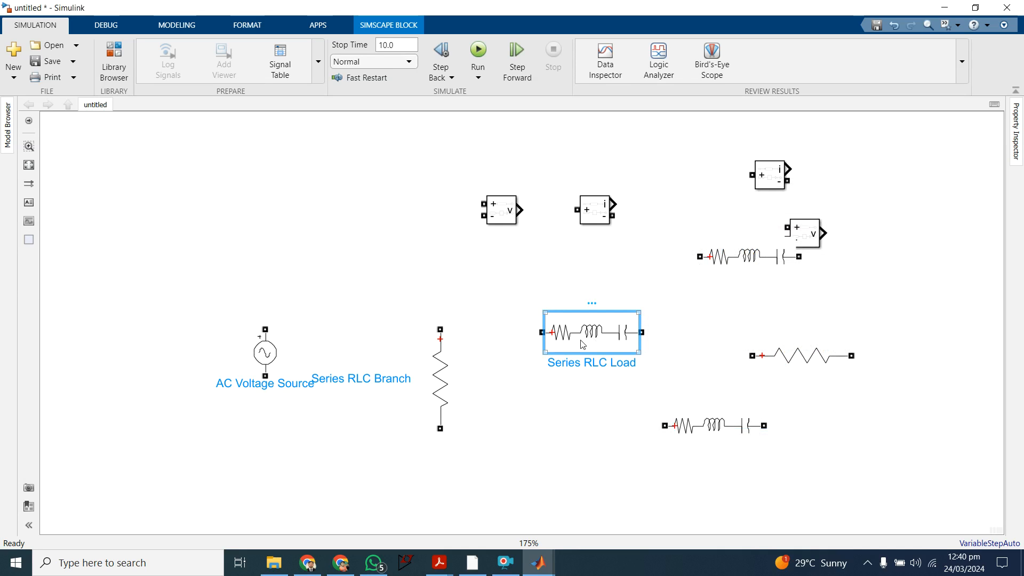
pyautogui.press('Delete')
pyautogui.click(695, 428)
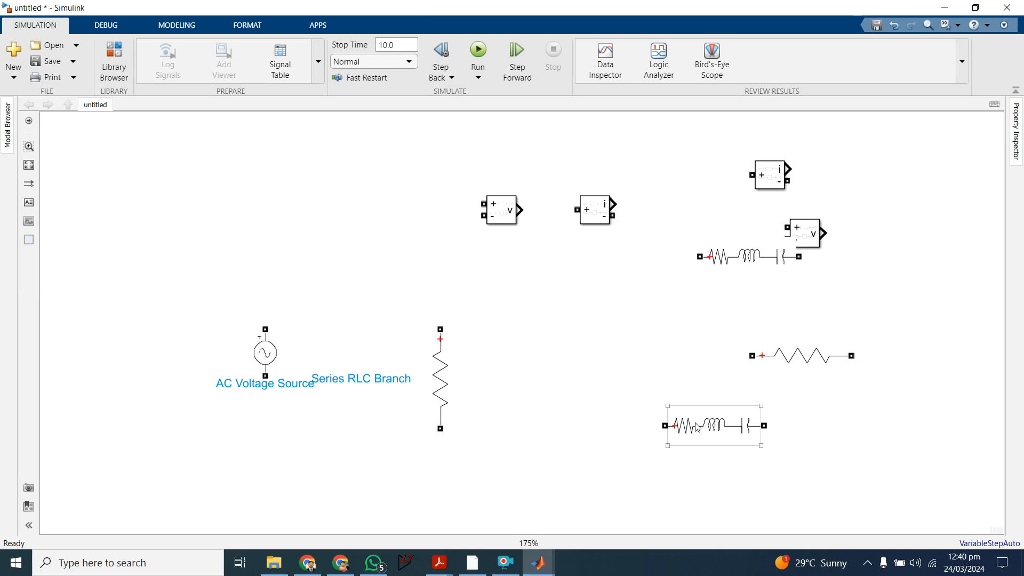
pyautogui.press('Delete')
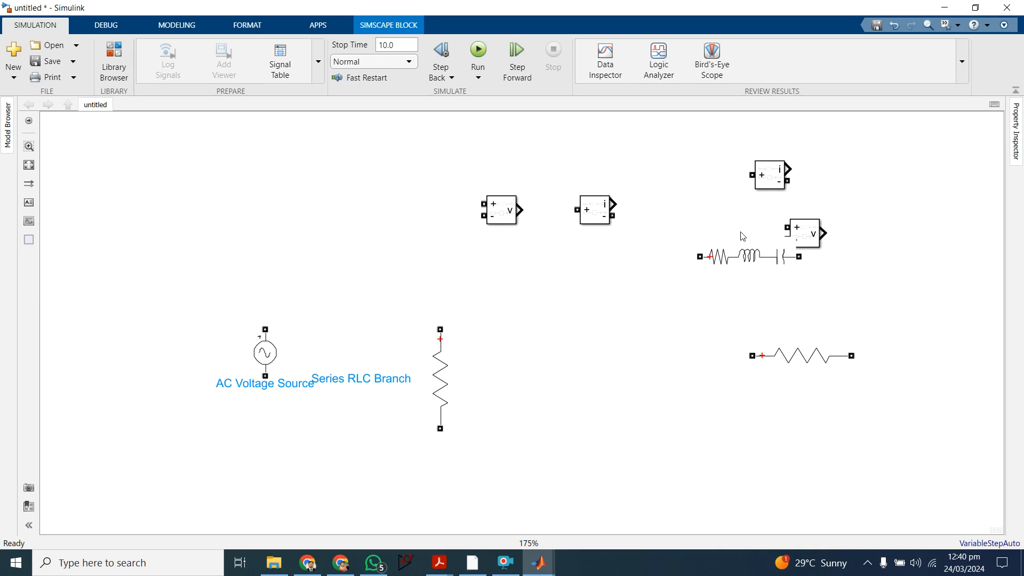
pyautogui.click(741, 250)
pyautogui.press('Delete')
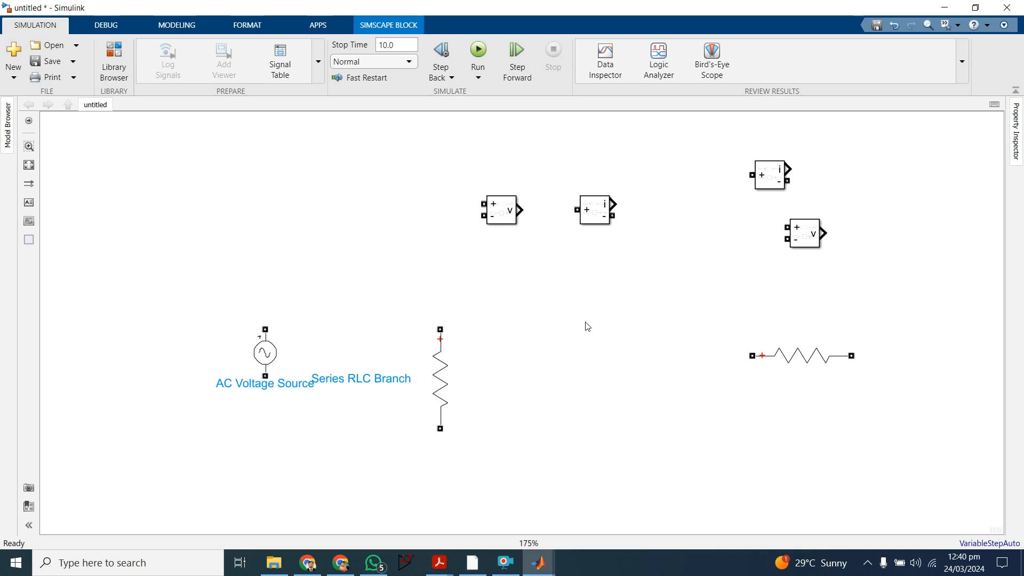
# Step: Add a Series RLC Branch block from Electrical/Specialized Power Systems/Passives below the left pair of measurement blocks
pyautogui.doubleClick(585, 322)
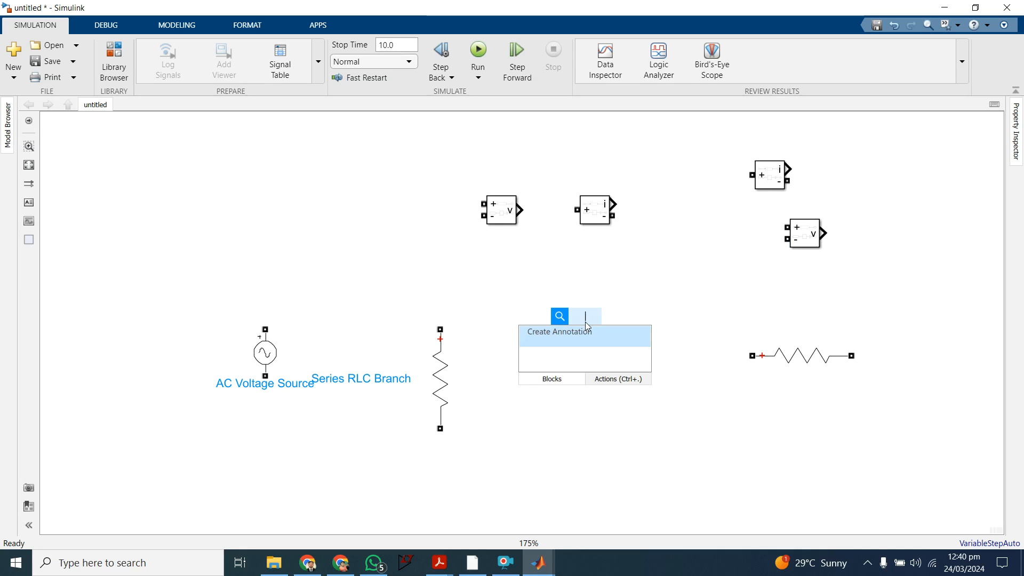
pyautogui.write('rlc')
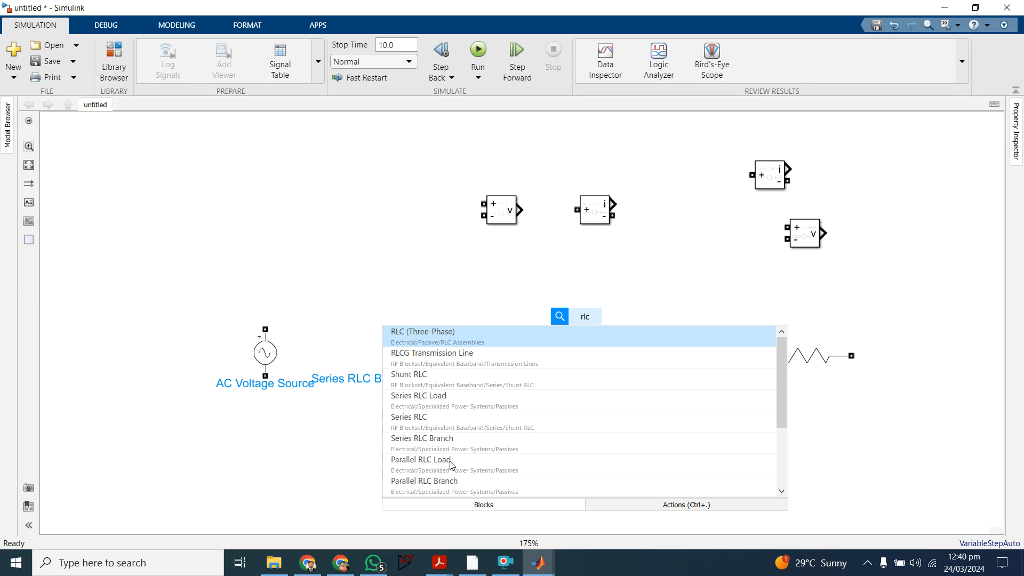
pyautogui.press('Down')
pyautogui.press('Down')
pyautogui.press('Down')
pyautogui.press('Down')
pyautogui.press('Down')
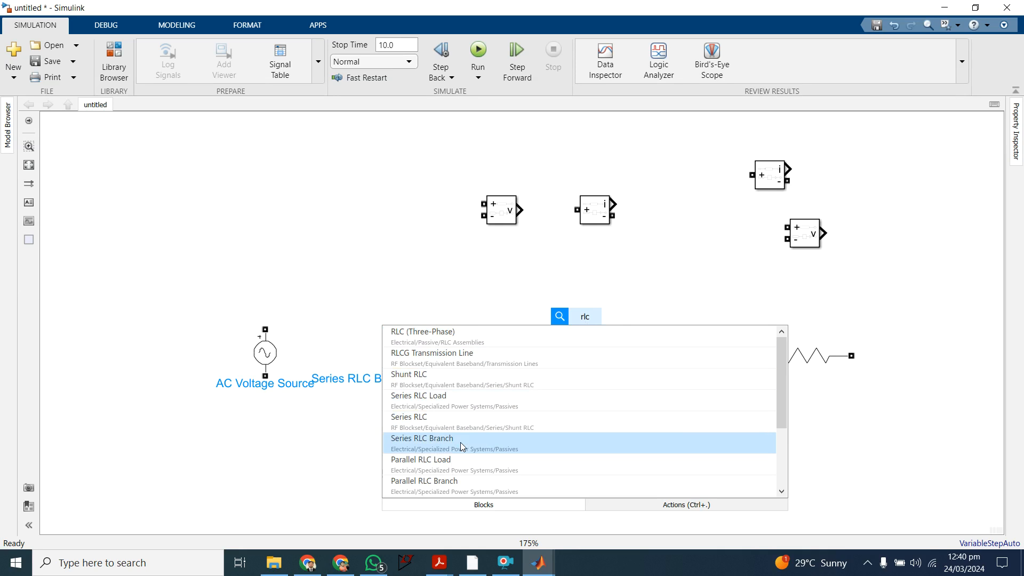
pyautogui.press('Return')
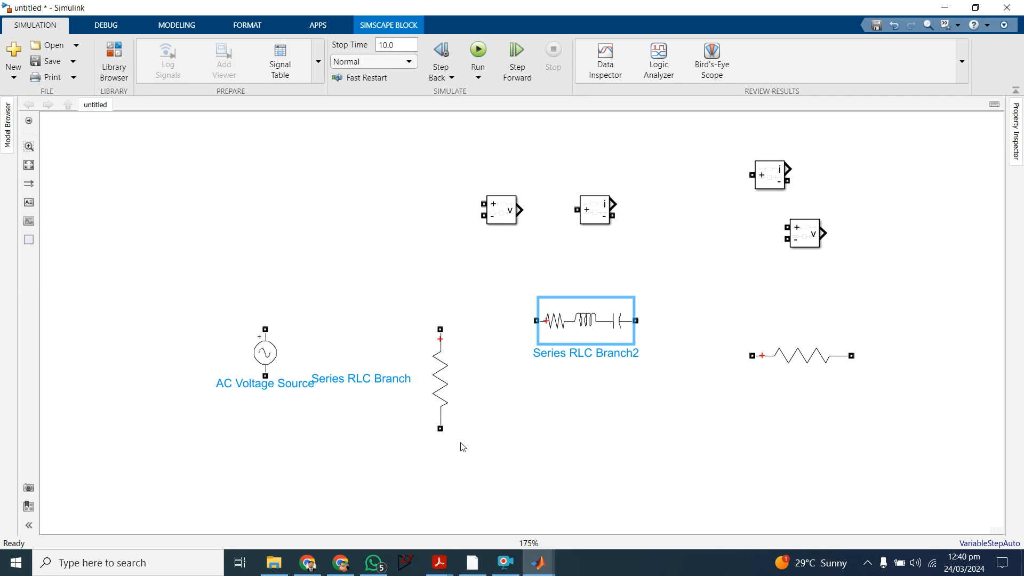
pyautogui.moveTo(575, 335); pyautogui.dragTo(552, 318)
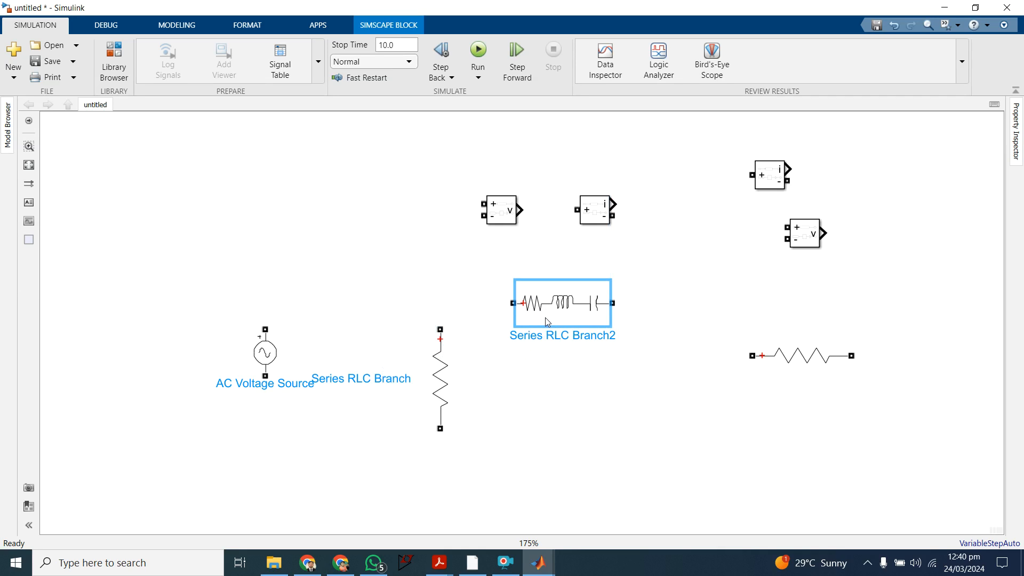
# Step: Paste three copies of the new Series RLC Branch block near the horizontal resistor
pyautogui.doubleClick(576, 308)
pyautogui.click(885, 145)
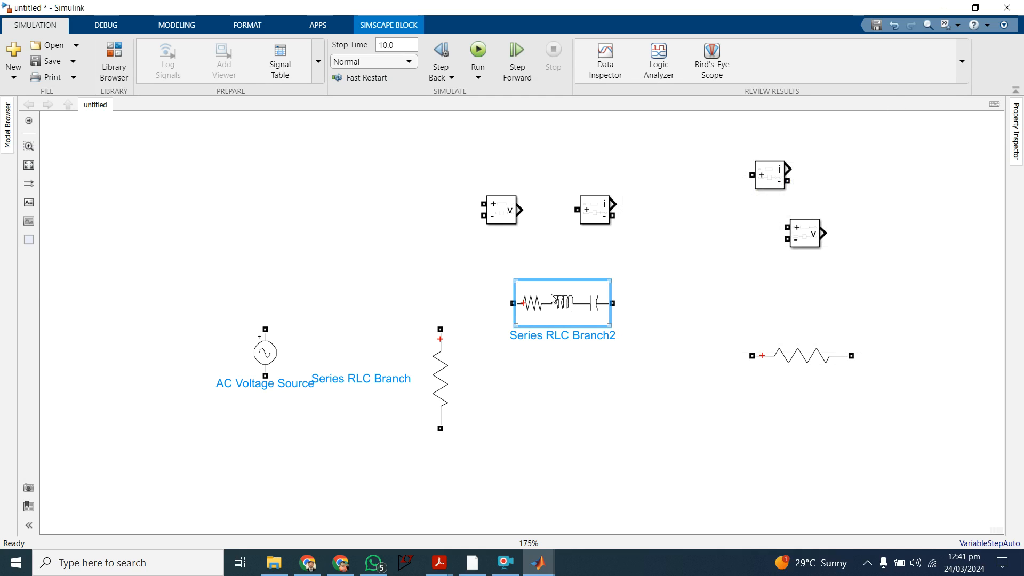
pyautogui.click(748, 329)
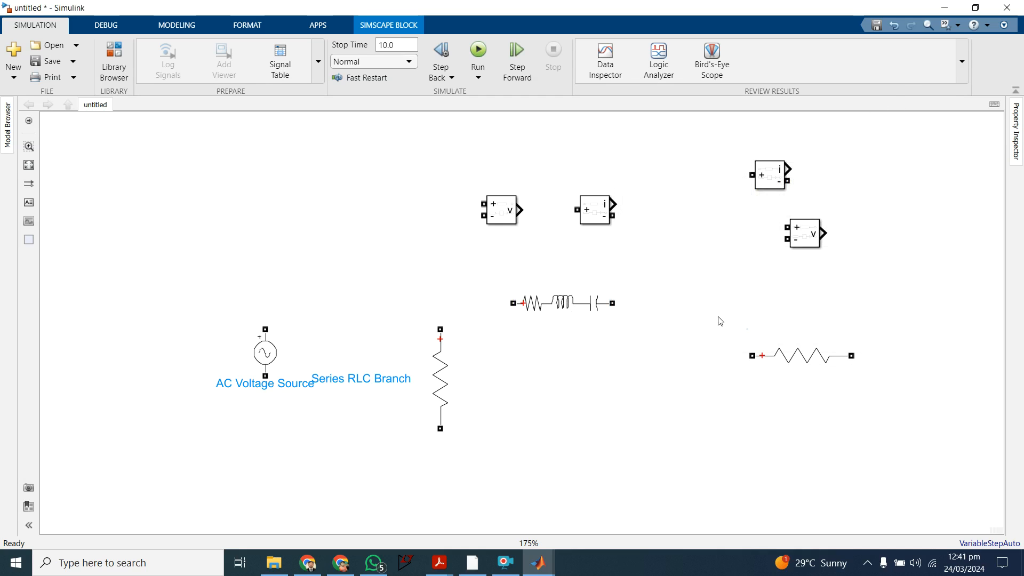
pyautogui.hotkey('ctrl', 'v')
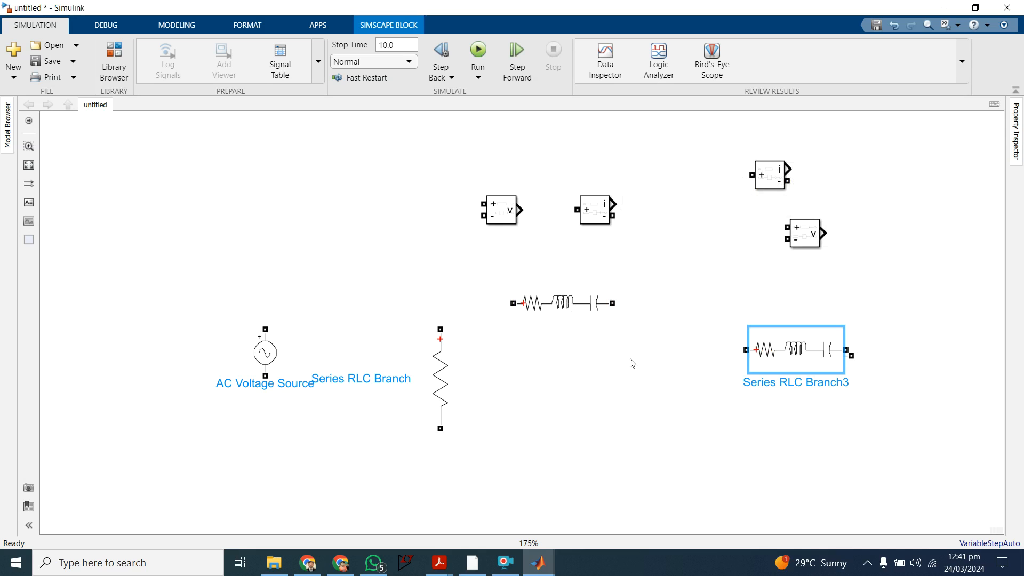
pyautogui.hotkey('ctrl', 'v')
pyautogui.hotkey('ctrl', 'v')
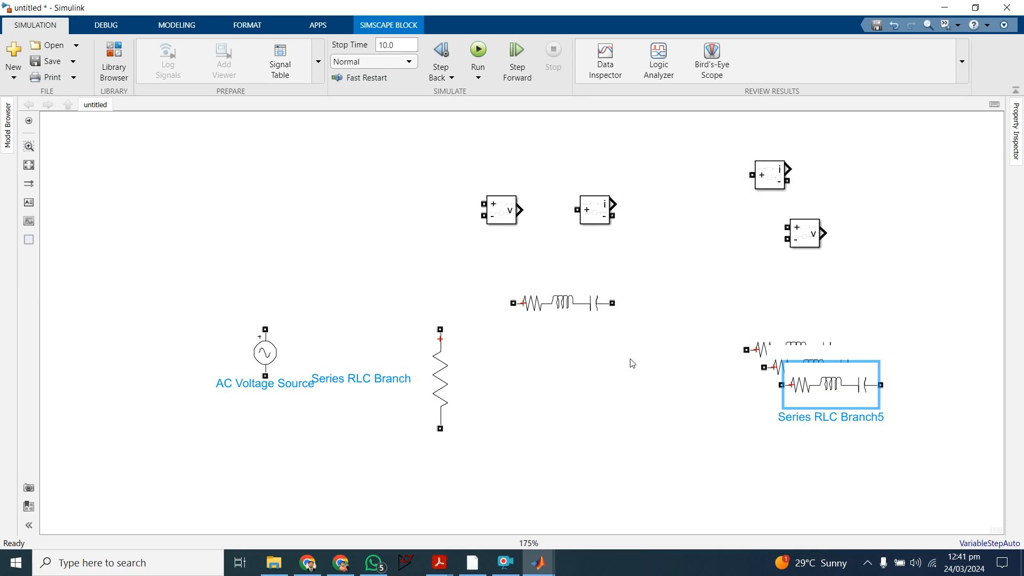
# Step: Set the branch type of the Series RLC Branch below the left measurement blocks to L
pyautogui.click(566, 307)
pyautogui.doubleClick(567, 306)
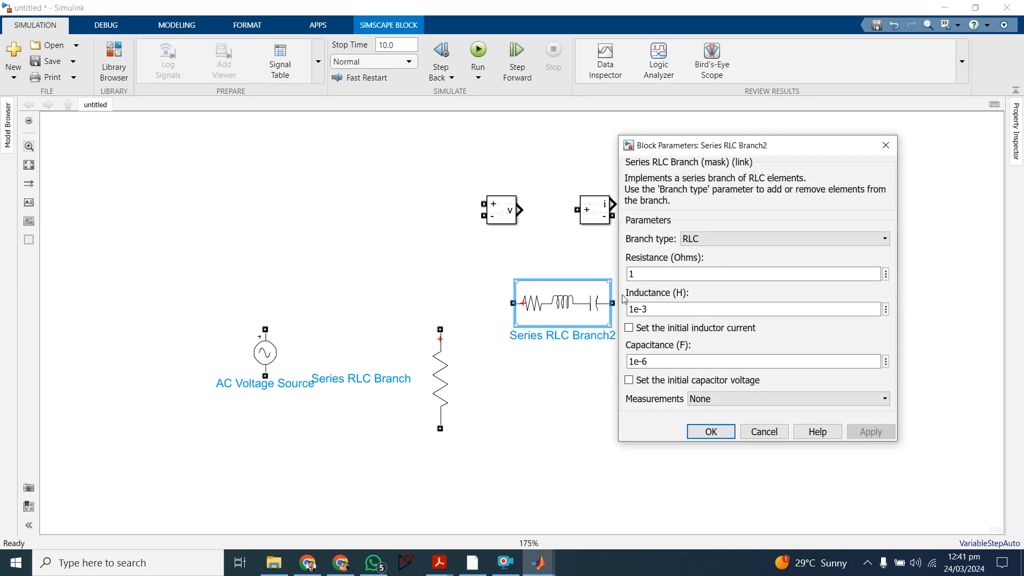
pyautogui.click(723, 240)
pyautogui.click(717, 274)
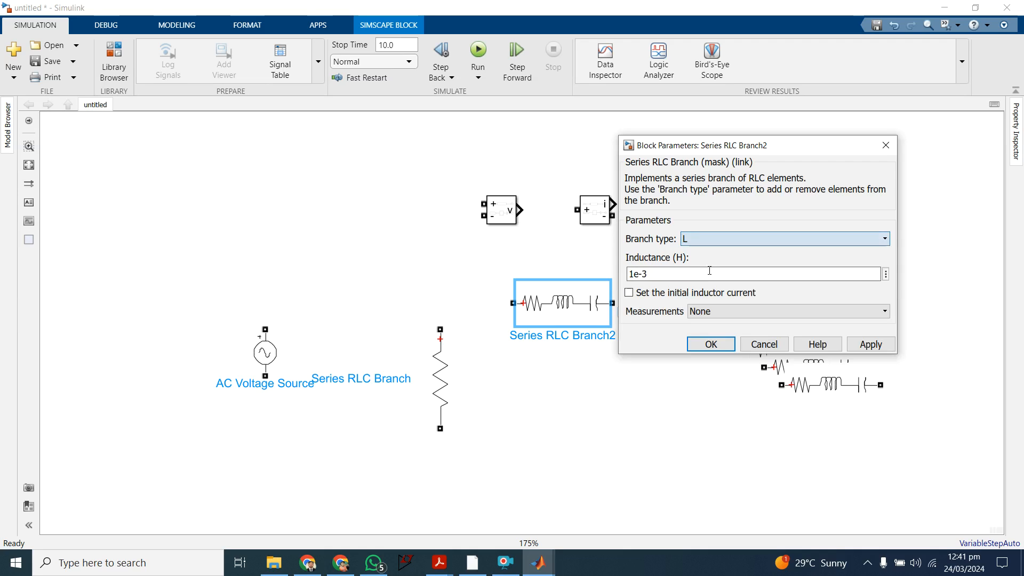
pyautogui.click(709, 342)
# Step: Rotate the inductor branch vertical, align it beside the vertical resistor, and wire the two in parallel at both ends
pyautogui.moveTo(574, 318); pyautogui.dragTo(573, 382)
pyautogui.hotkey('ctrl', 'r')
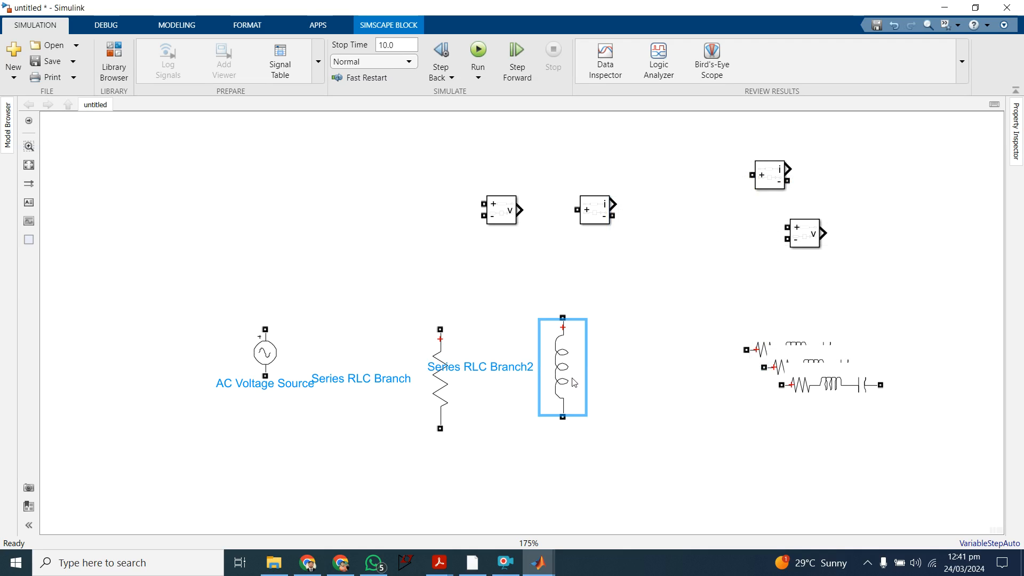
pyautogui.moveTo(578, 353); pyautogui.dragTo(584, 365)
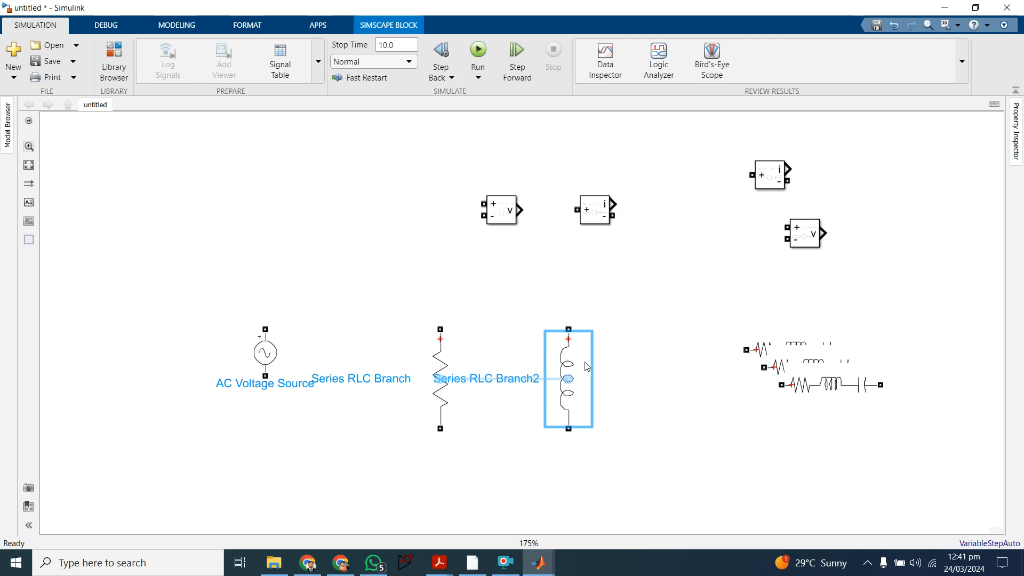
pyautogui.moveTo(440, 329)
pyautogui.mouseDown()
pyautogui.moveTo(507, 286)
pyautogui.moveTo(569, 308)
pyautogui.moveTo(567, 329)
pyautogui.mouseUp()
pyautogui.moveTo(440, 428); pyautogui.dragTo(569, 433)
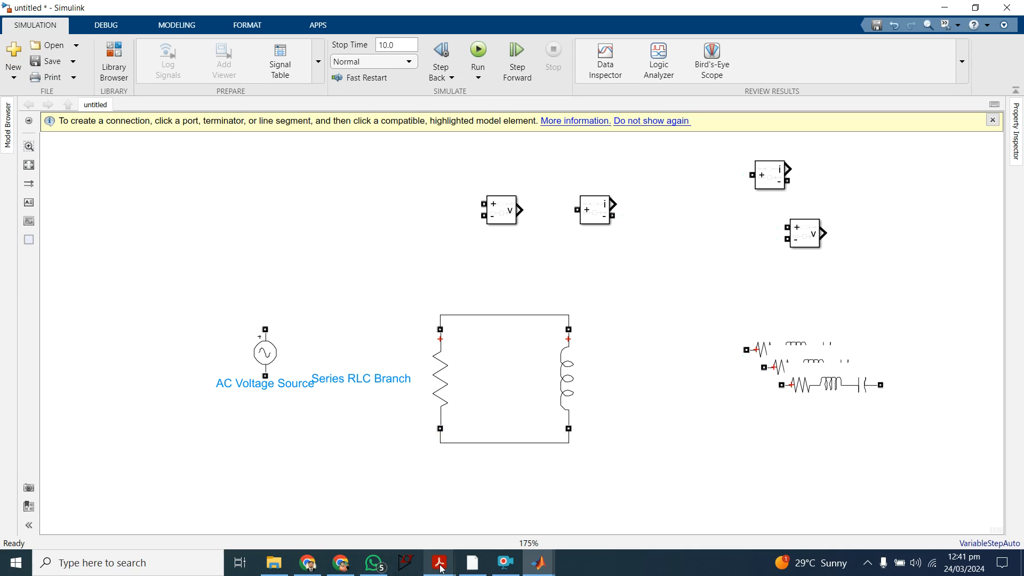
# Step: Check the handwritten equivalent circuit and line up two RLC branch copies in a row to the right of the parallel pair
pyautogui.moveTo(442, 569)
pyautogui.moveTo(493, 497)
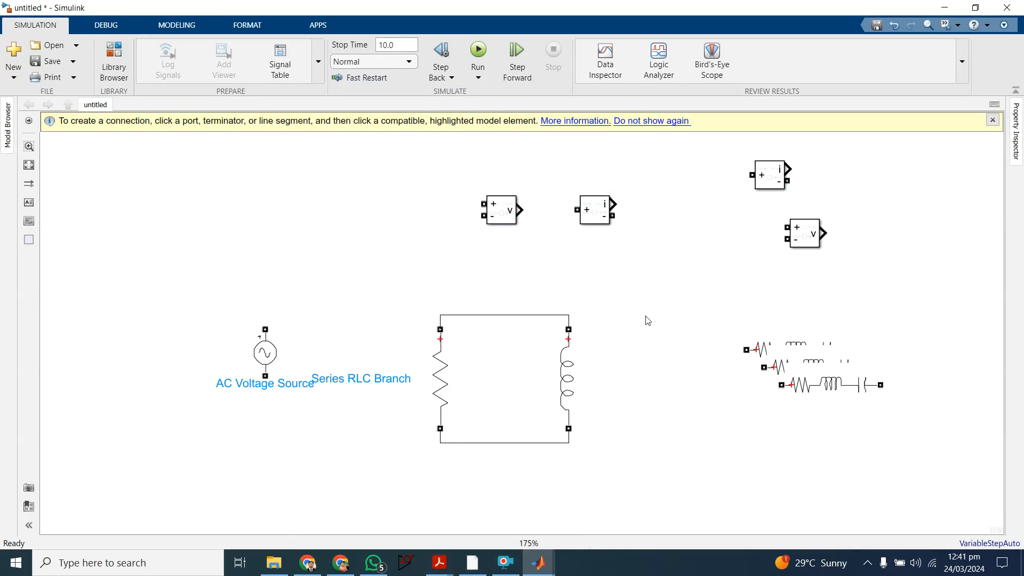
pyautogui.click(759, 349)
pyautogui.moveTo(766, 346); pyautogui.dragTo(684, 324)
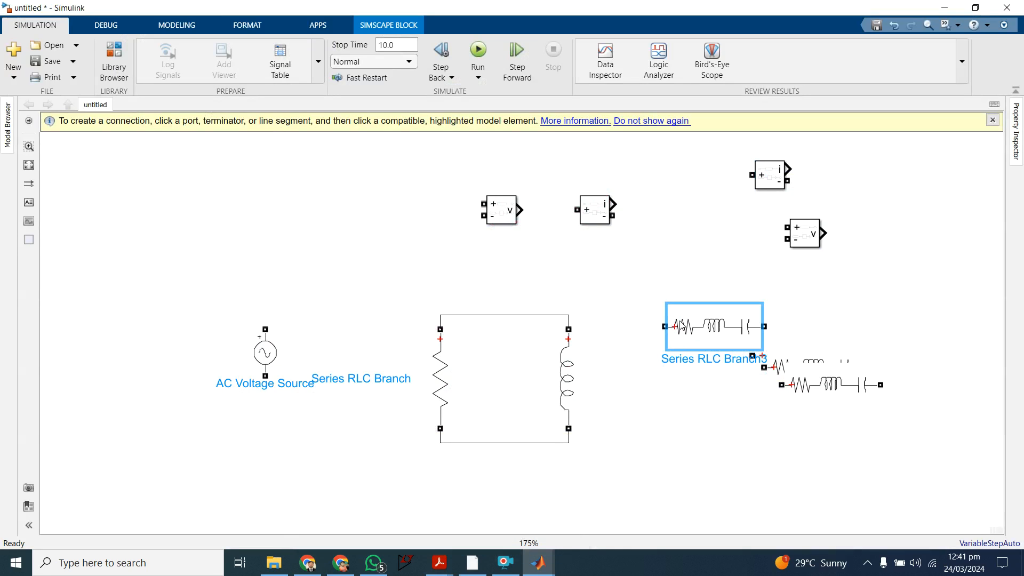
pyautogui.moveTo(808, 357); pyautogui.dragTo(841, 316)
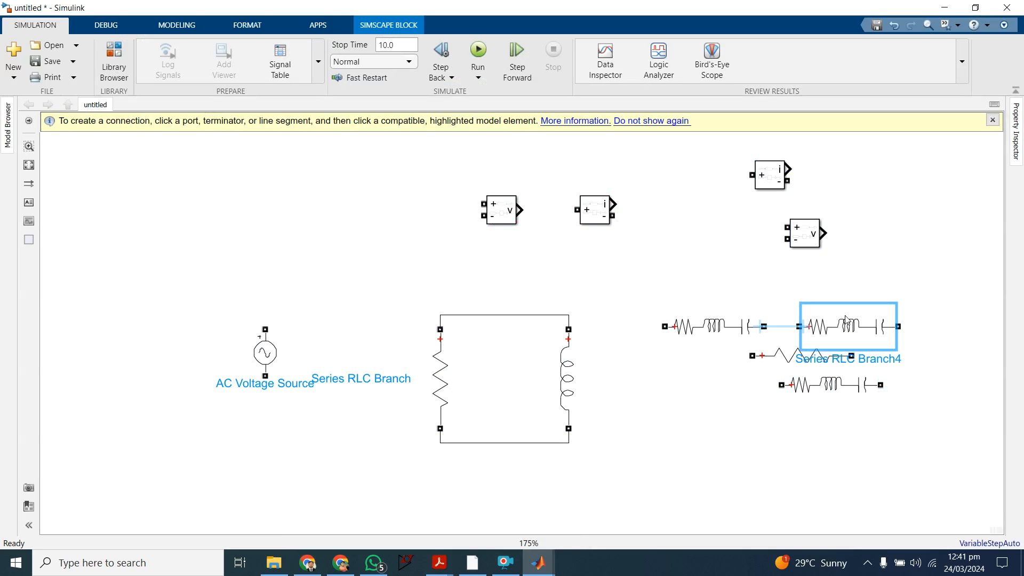
pyautogui.moveTo(717, 333); pyautogui.dragTo(661, 315)
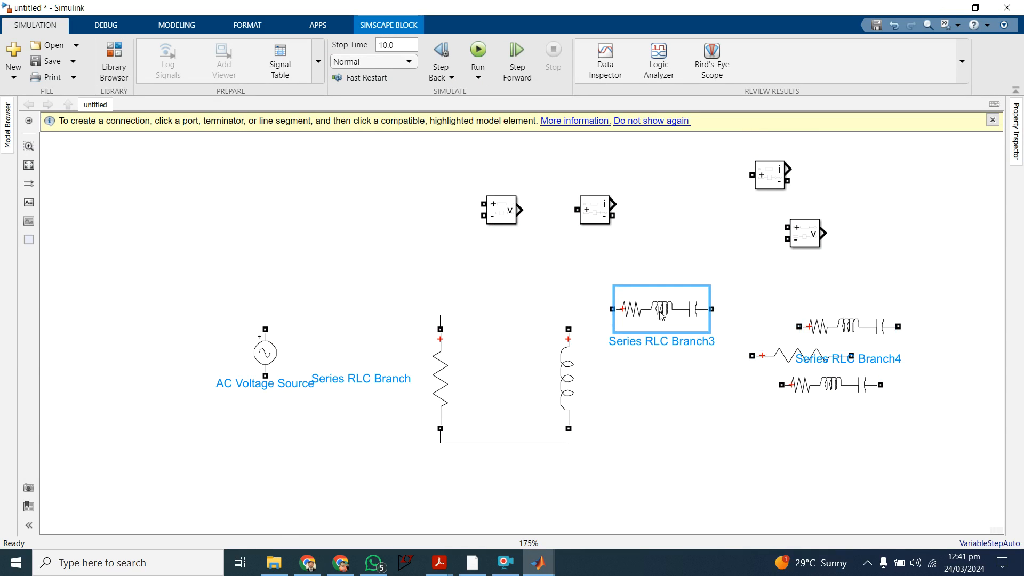
pyautogui.moveTo(838, 326); pyautogui.dragTo(799, 308)
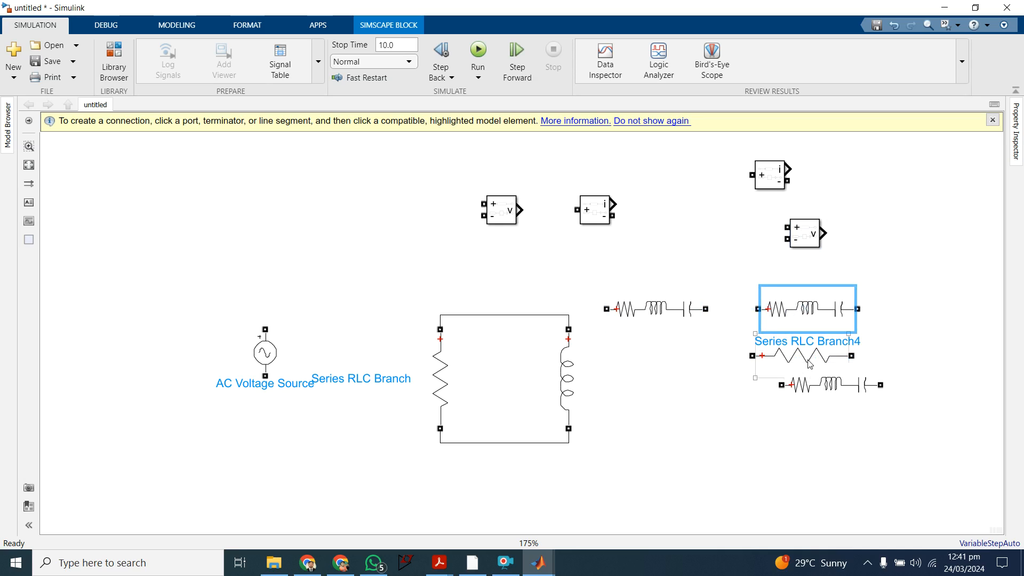
# Step: Replace the first RLC branch in the row with the horizontal resistor, moving the two spare RLC branches below the row
pyautogui.moveTo(817, 362); pyautogui.dragTo(805, 443)
pyautogui.moveTo(835, 402); pyautogui.dragTo(876, 408)
pyautogui.moveTo(682, 315); pyautogui.dragTo(681, 464)
pyautogui.moveTo(775, 447); pyautogui.dragTo(636, 319)
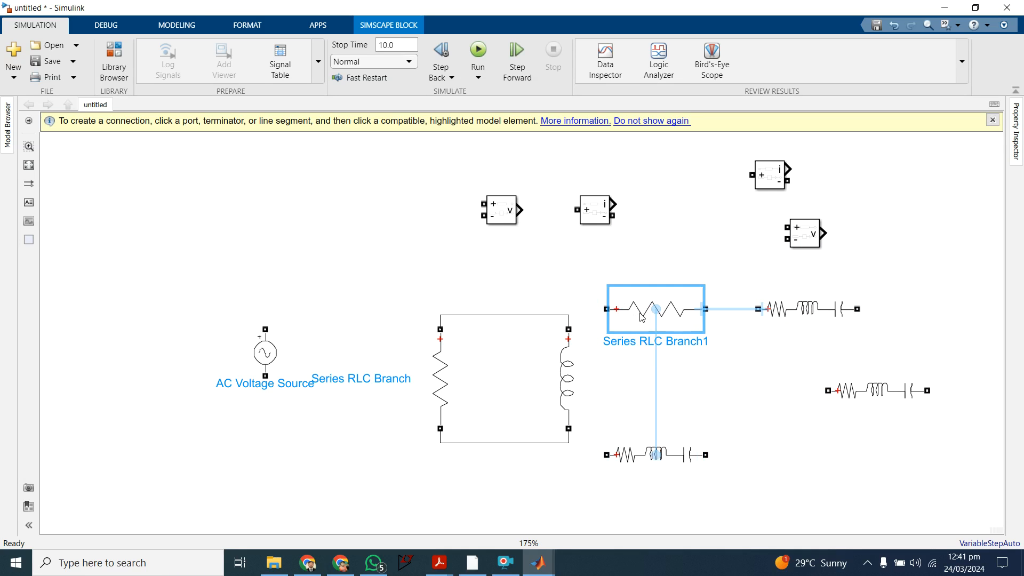
# Step: Set the branch type of the RLC branch beside the horizontal resistor to L and connect it in series with that resistor
pyautogui.click(805, 311)
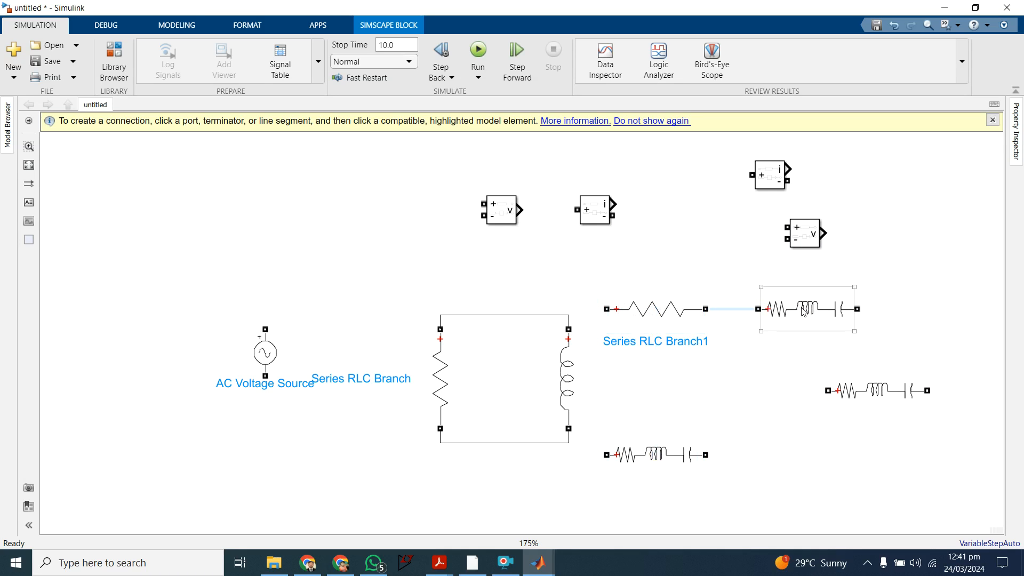
pyautogui.doubleClick(805, 310)
pyautogui.click(610, 244)
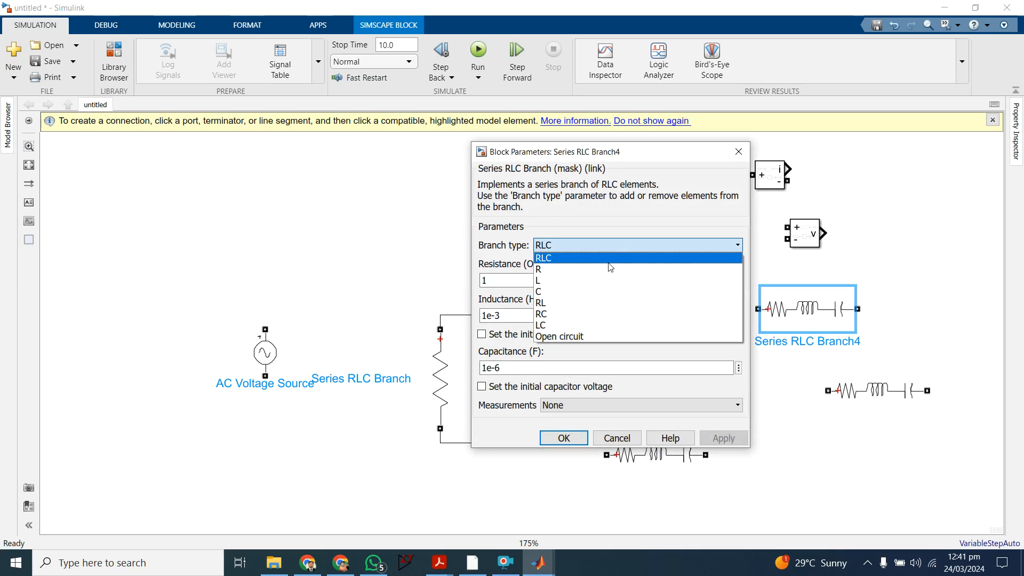
pyautogui.click(606, 281)
pyautogui.click(564, 351)
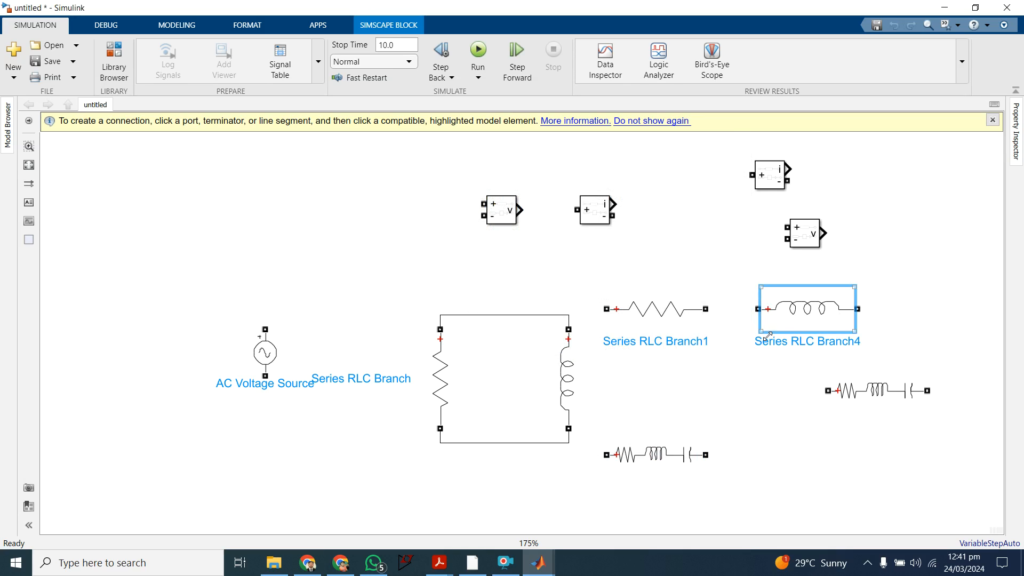
pyautogui.click(723, 316)
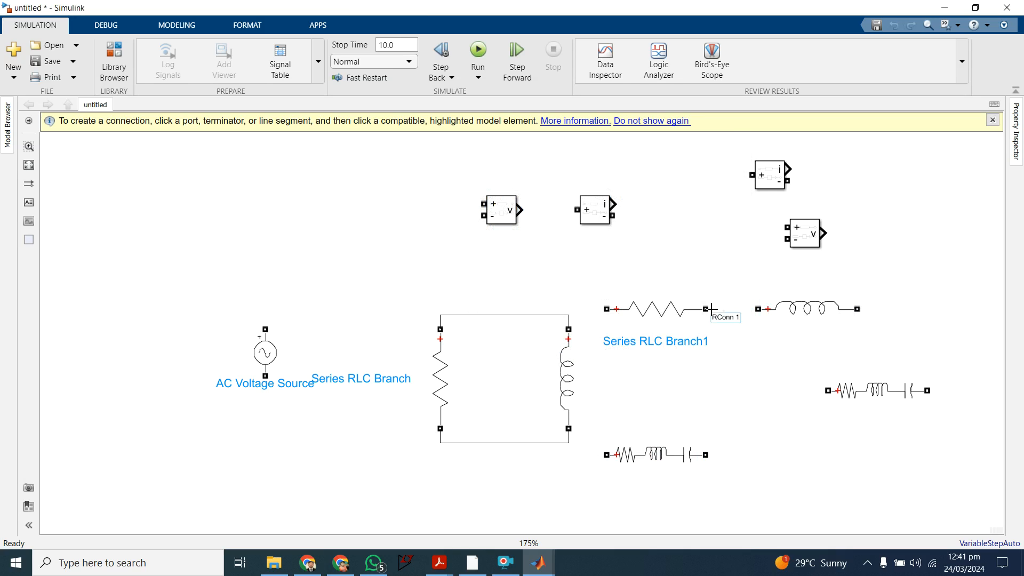
pyautogui.moveTo(707, 310); pyautogui.dragTo(760, 309)
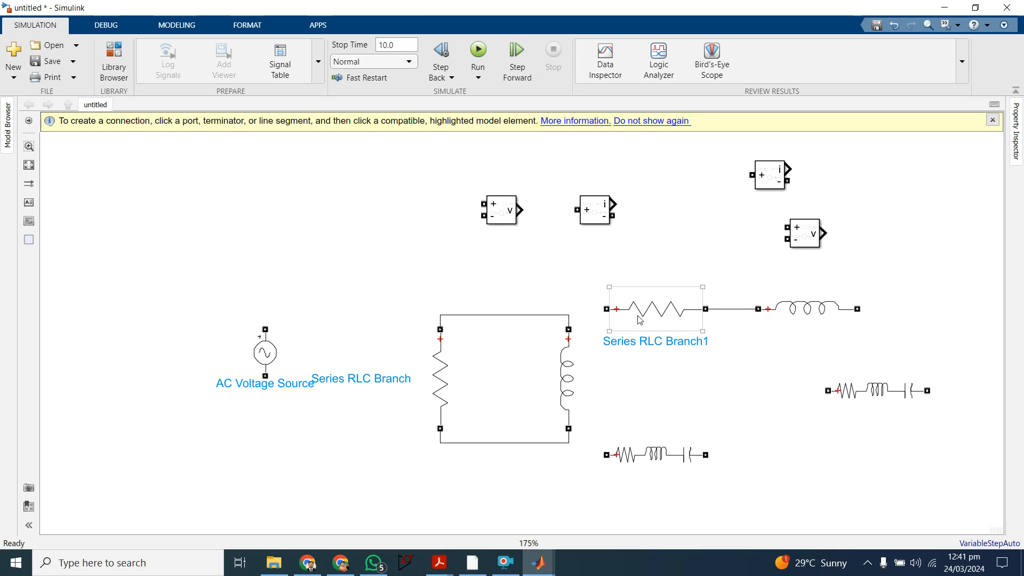
# Step: Wire the horizontal resistor to the parallel pair's top, and connect the AC source across the pair with a current measurement in series
pyautogui.moveTo(607, 308); pyautogui.dragTo(540, 315)
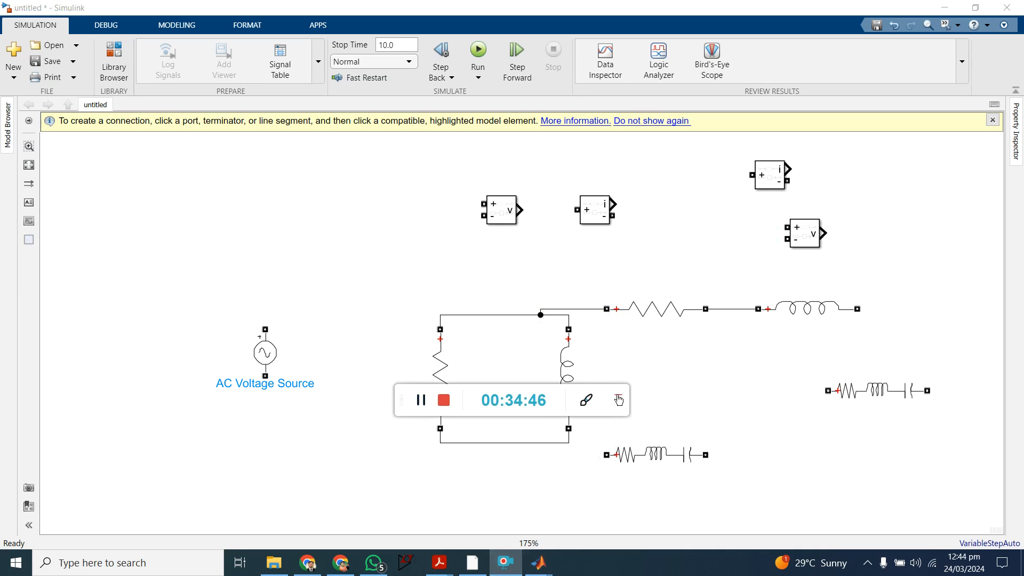
pyautogui.click(263, 353)
pyautogui.moveTo(263, 354); pyautogui.dragTo(210, 366)
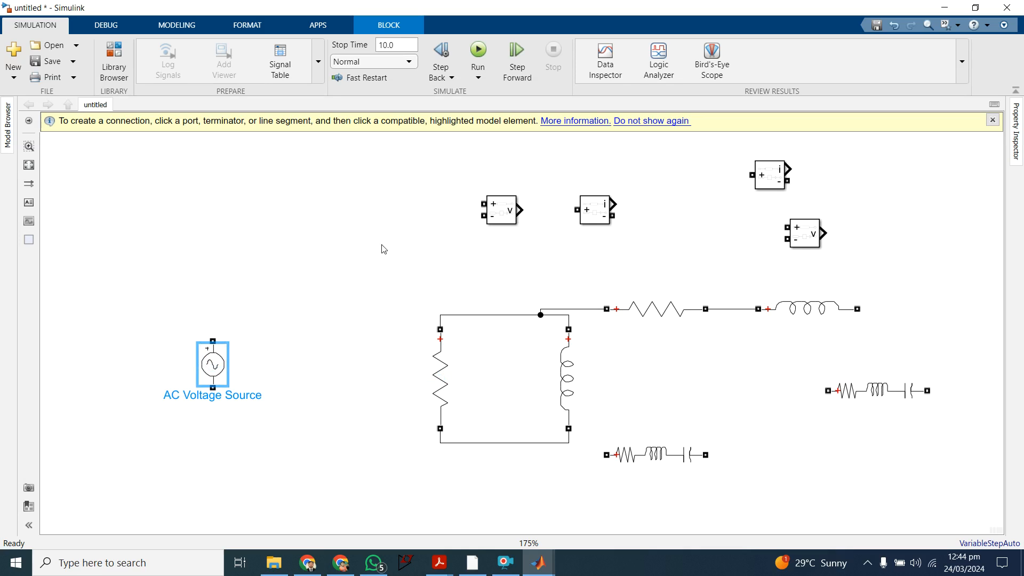
pyautogui.moveTo(597, 208); pyautogui.dragTo(212, 334)
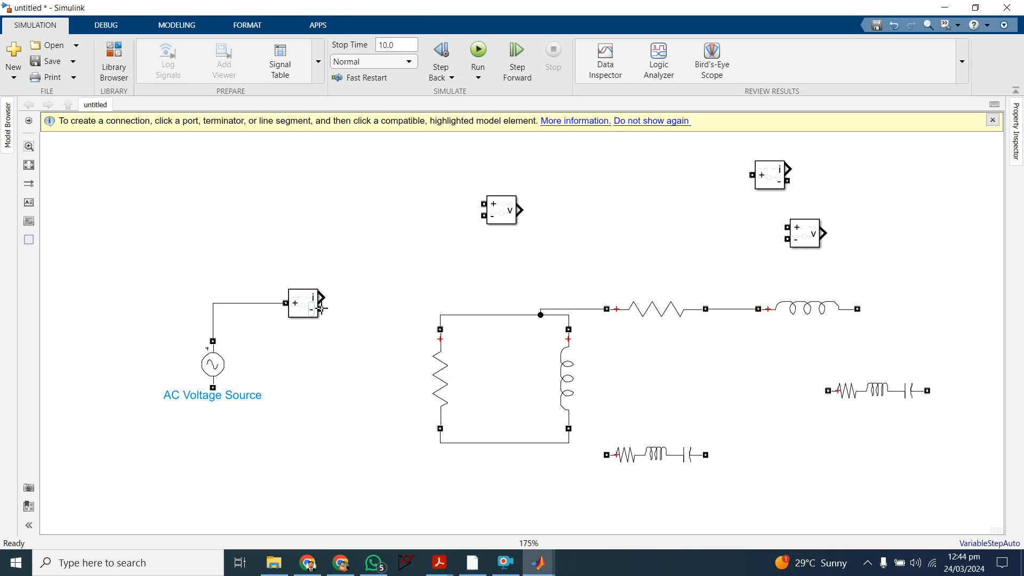
pyautogui.moveTo(321, 309); pyautogui.dragTo(456, 316)
pyautogui.moveTo(214, 362); pyautogui.dragTo(440, 443)
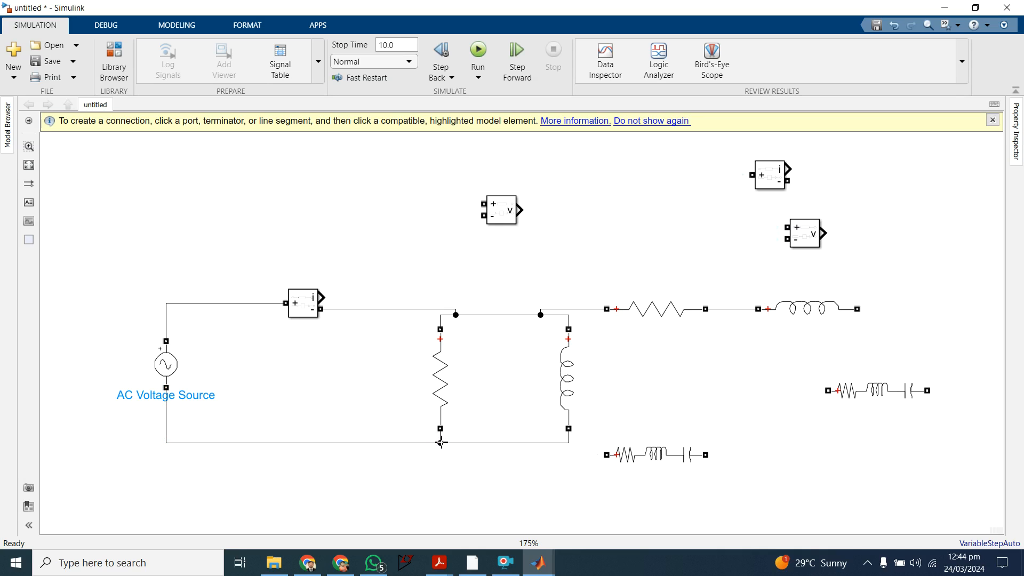
# Step: Connect a voltage measurement block across the AC voltage source and rename it Vp
pyautogui.moveTo(510, 213); pyautogui.dragTo(207, 304)
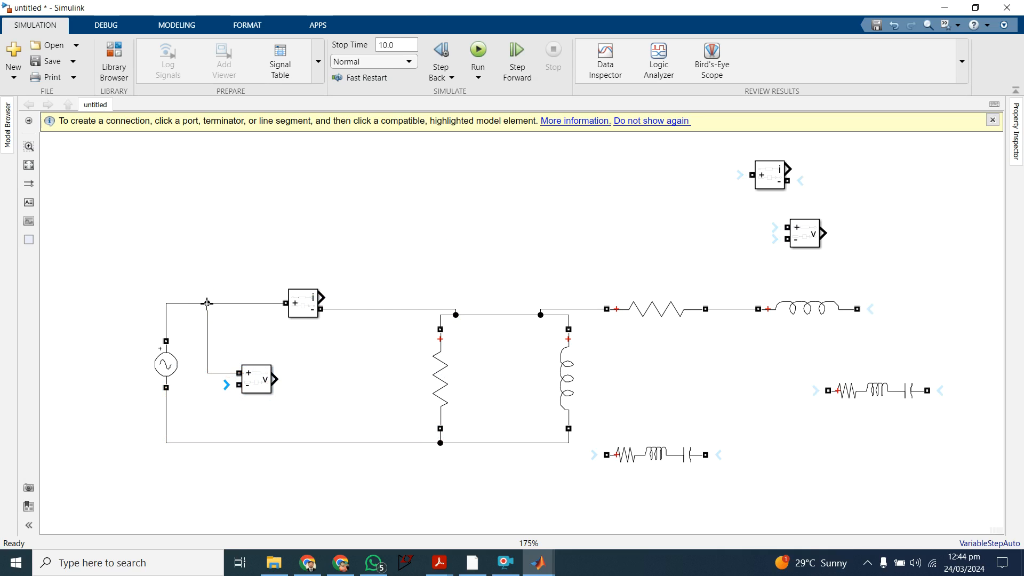
pyautogui.moveTo(239, 385); pyautogui.dragTo(225, 442)
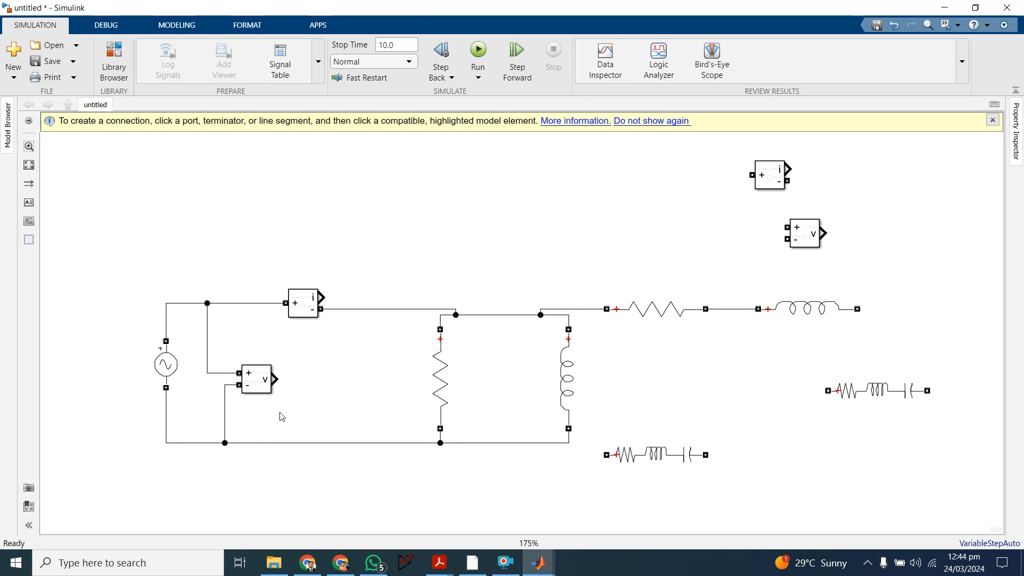
pyautogui.click(254, 401)
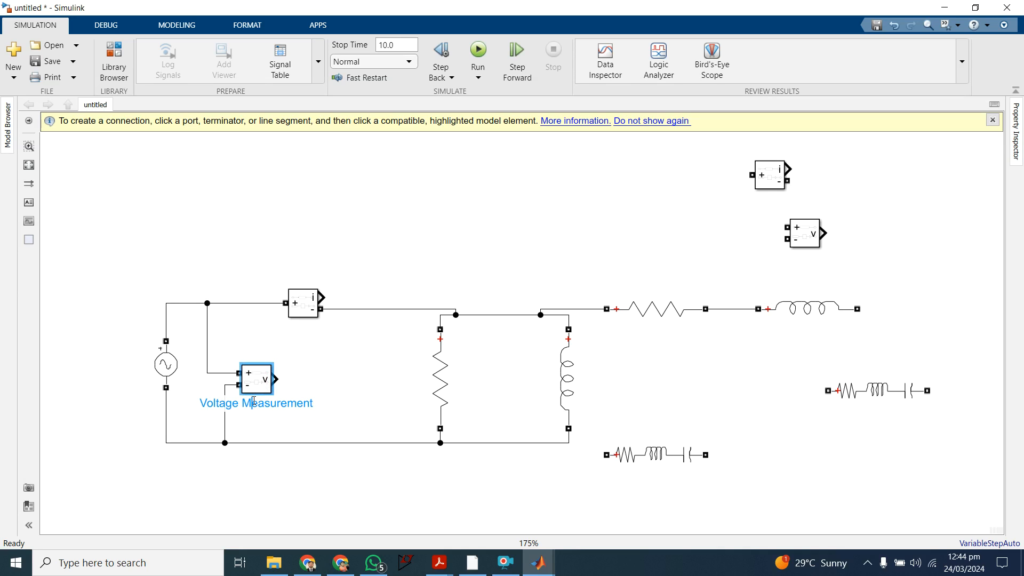
pyautogui.click(314, 404)
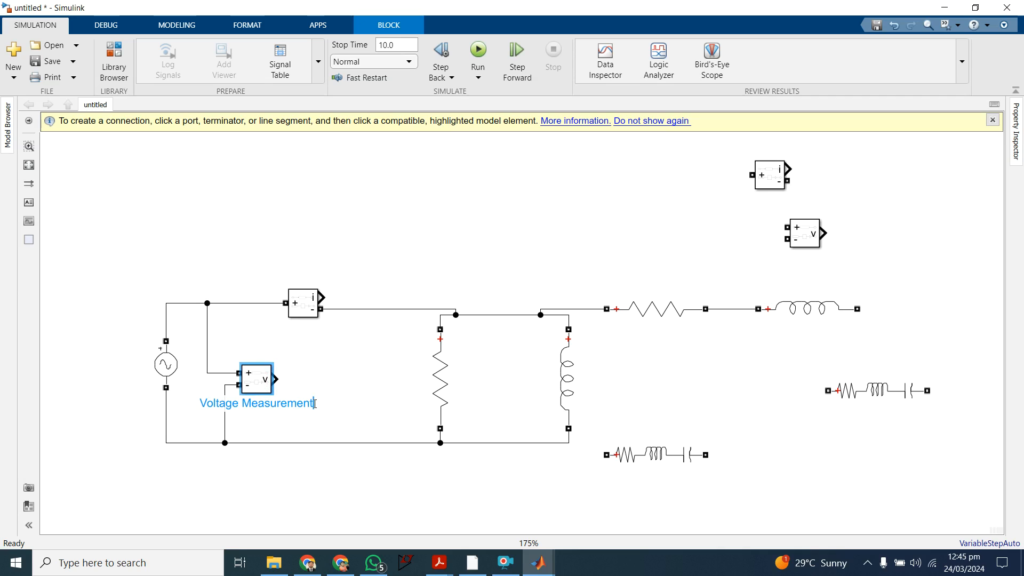
pyautogui.press('BackSpace')
pyautogui.press('BackSpace')
pyautogui.press('BackSpace')
pyautogui.press('BackSpace')
pyautogui.press('BackSpace')
pyautogui.press('BackSpace')
pyautogui.press('BackSpace')
pyautogui.press('BackSpace')
pyautogui.press('BackSpace')
pyautogui.press('BackSpace')
pyautogui.press('BackSpace')
pyautogui.press('BackSpace')
pyautogui.press('BackSpace')
pyautogui.press('BackSpace')
pyautogui.press('BackSpace')
pyautogui.press('BackSpace')
pyautogui.press('BackSpace')
pyautogui.press('BackSpace')
pyautogui.press('BackSpace')
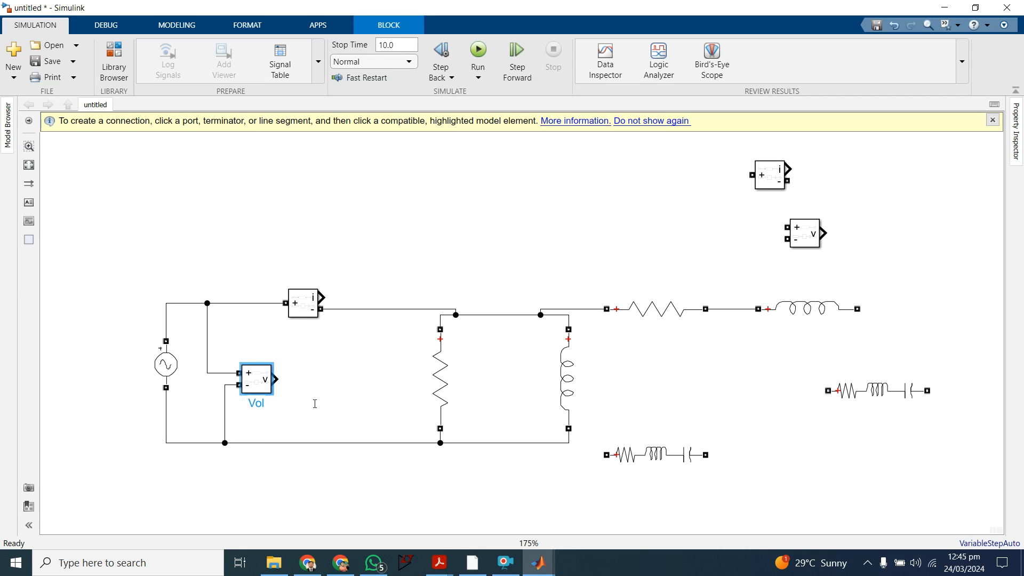
pyautogui.write('Vp')
# Step: Rename the current measurement block in series with the source as Ip
pyautogui.click(310, 311)
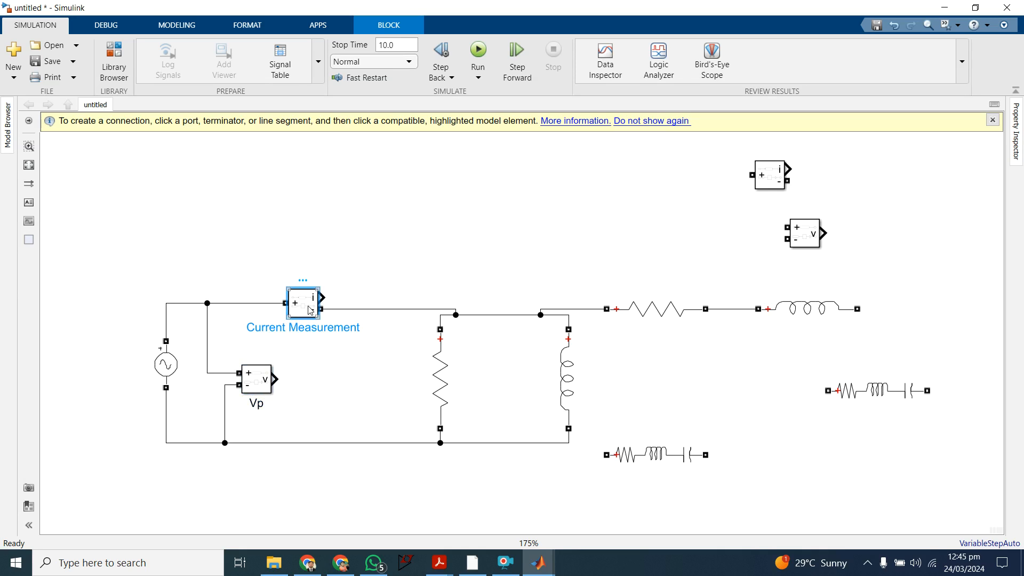
pyautogui.click(330, 330)
pyautogui.press('BackSpace')
pyautogui.press('BackSpace')
pyautogui.press('BackSpace')
pyautogui.press('BackSpace')
pyautogui.press('BackSpace')
pyautogui.press('BackSpace')
pyautogui.press('BackSpace')
pyautogui.press('BackSpace')
pyautogui.press('BackSpace')
pyautogui.press('BackSpace')
pyautogui.press('BackSpace')
pyautogui.press('BackSpace')
pyautogui.press('BackSpace')
pyautogui.press('BackSpace')
pyautogui.press('BackSpace')
pyautogui.press('BackSpace')
pyautogui.press('BackSpace')
pyautogui.press('BackSpace')
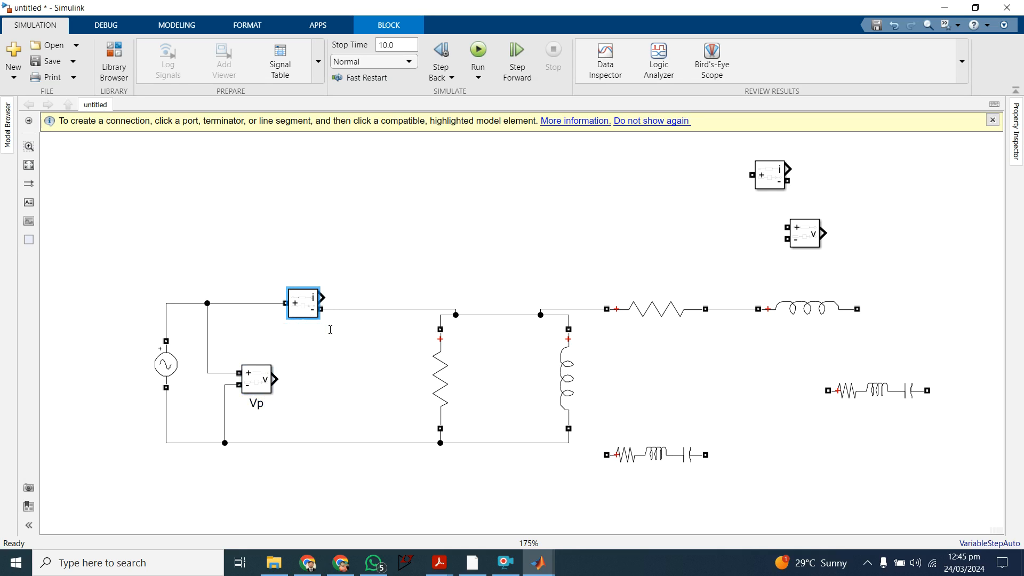
pyautogui.write('Ip')
pyautogui.click(330, 329)
# Step: Add an RMS block to the model in the free area above the Ip measurement
pyautogui.doubleClick(369, 248)
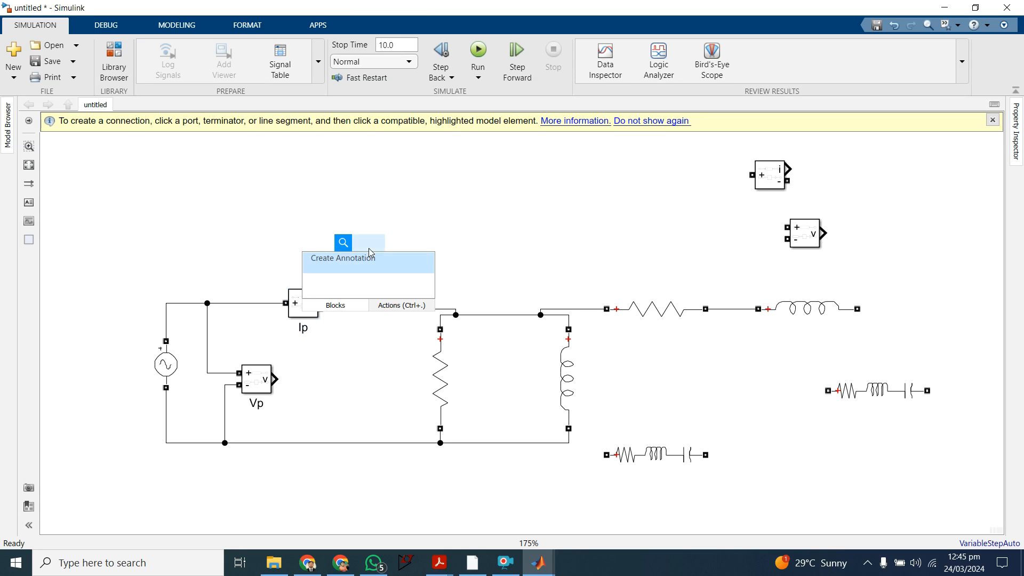
pyautogui.write('rms')
pyautogui.press('Down')
pyautogui.press('Up')
pyautogui.press('Return')
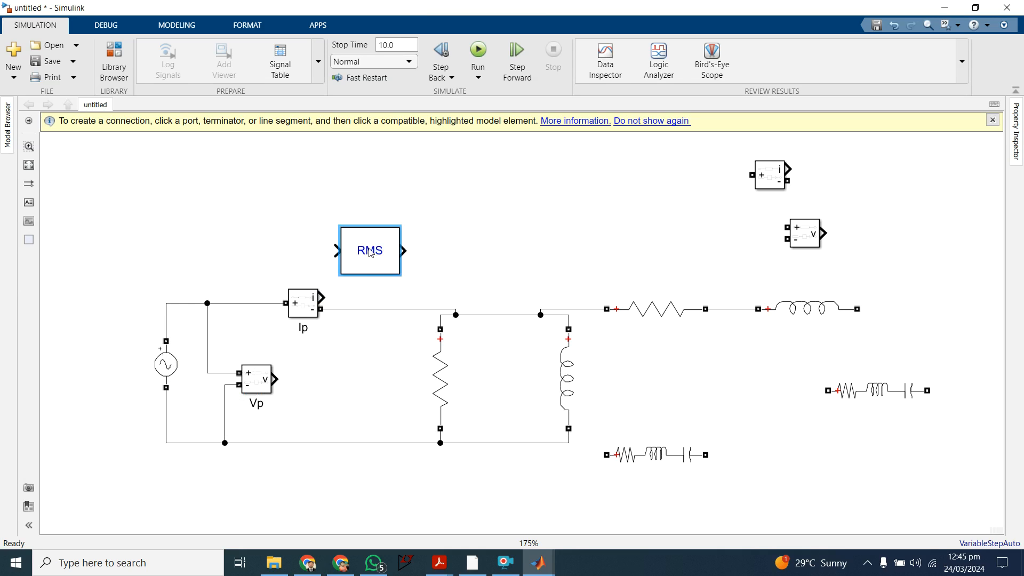
pyautogui.moveTo(378, 256); pyautogui.dragTo(401, 232)
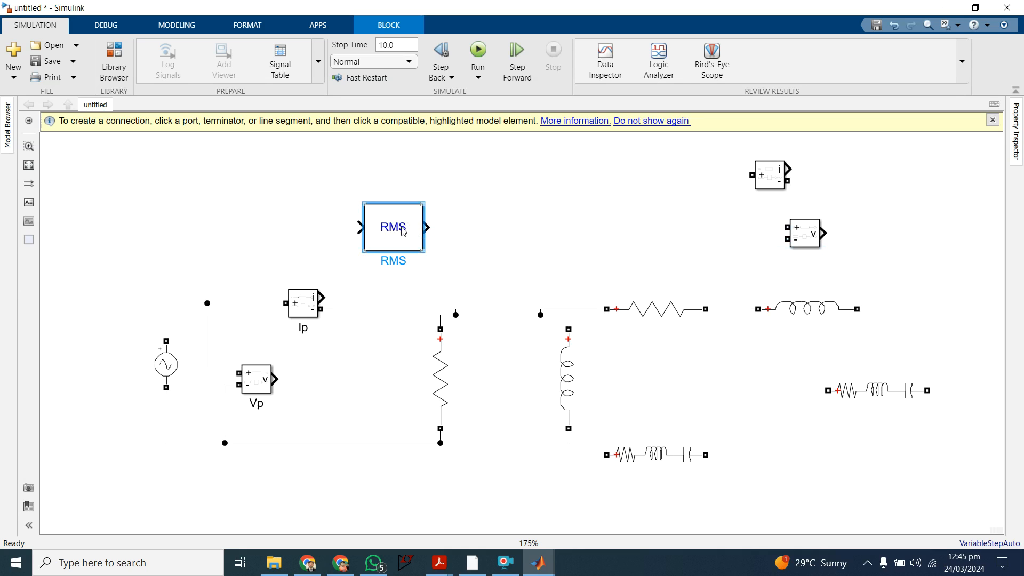
# Step: Set the RMS block's fundamental frequency to 50 Hz, initial RMS value to 0 and sample time to 0.001
pyautogui.doubleClick(419, 231)
pyautogui.doubleClick(462, 221)
pyautogui.write('50')
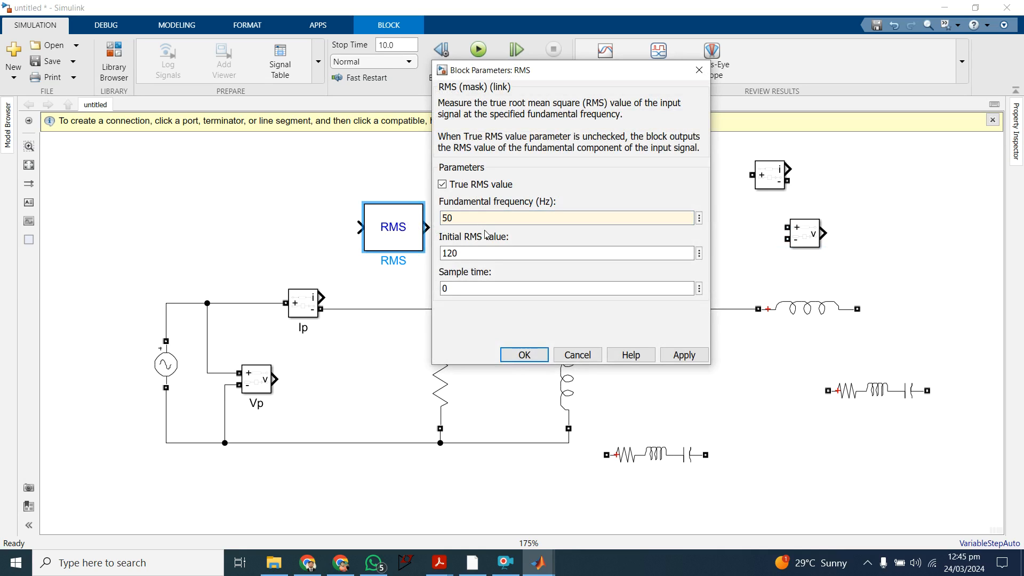
pyautogui.click(461, 253)
pyautogui.doubleClick(461, 253)
pyautogui.press('BackSpace')
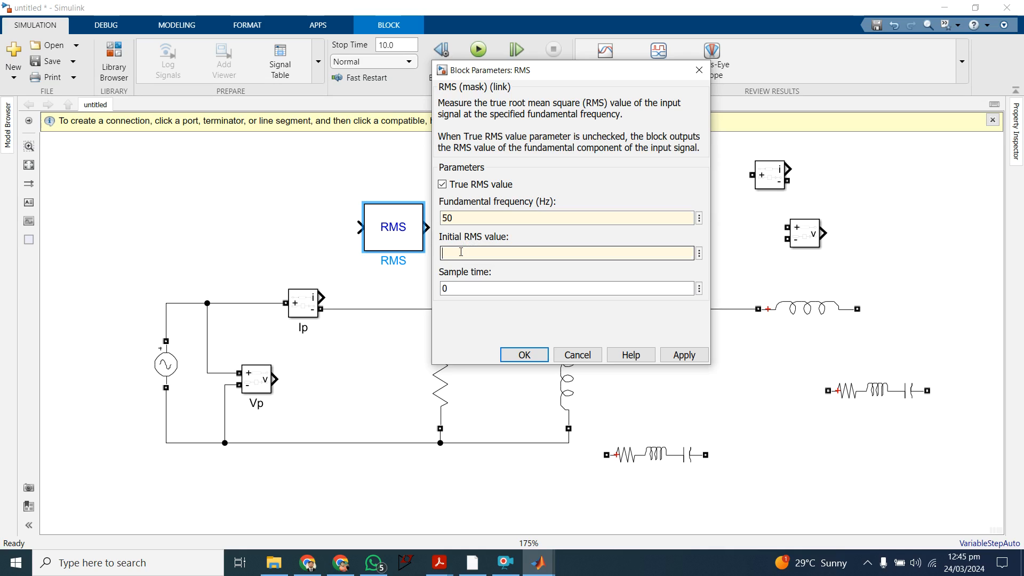
pyautogui.doubleClick(453, 292)
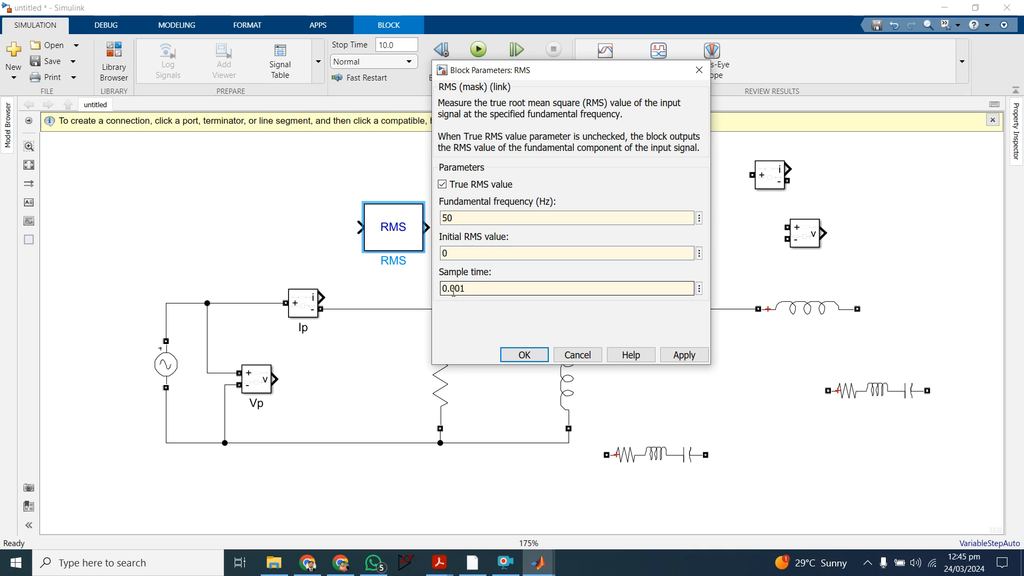
pyautogui.click(678, 351)
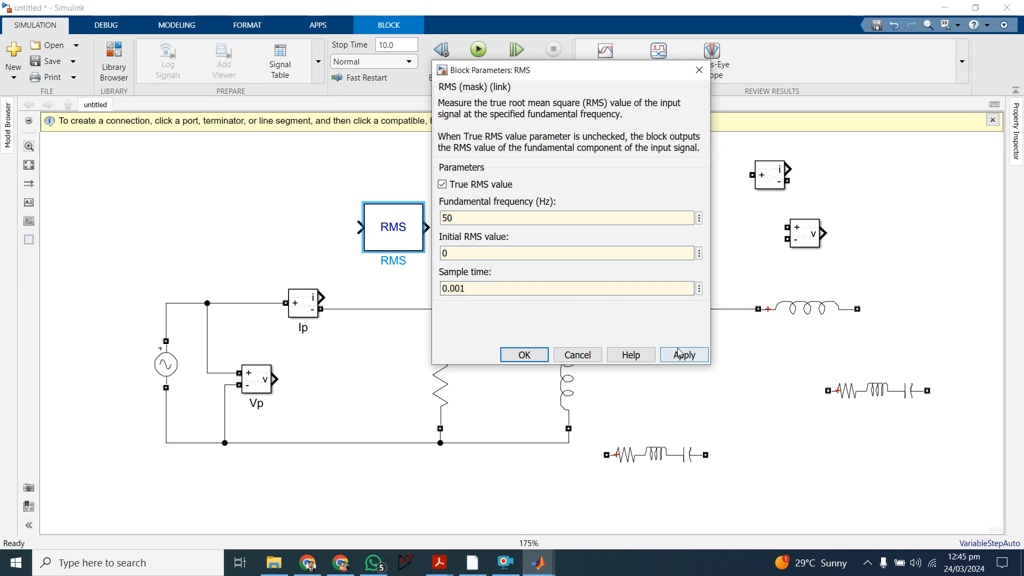
pyautogui.click(523, 355)
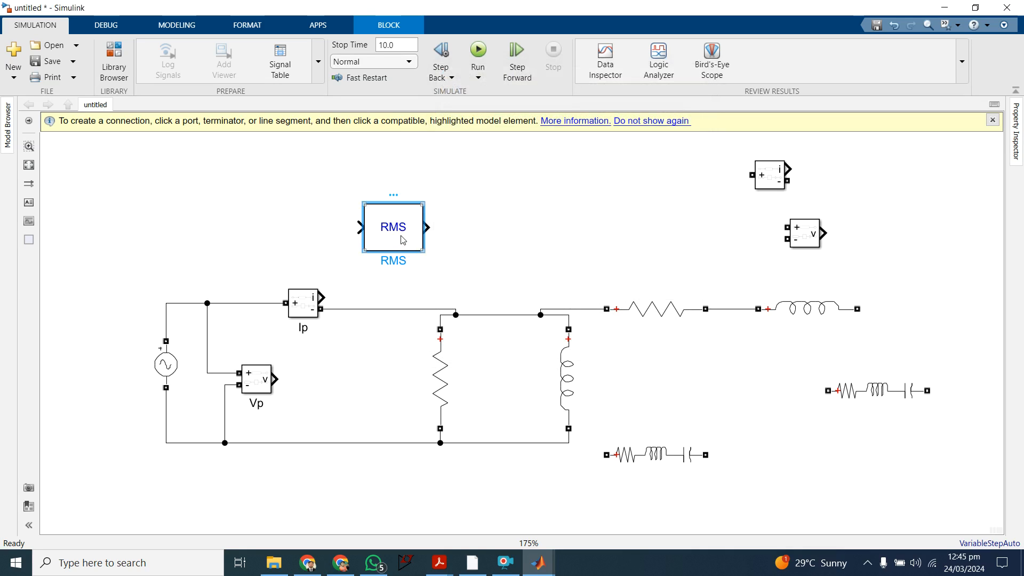
# Step: Make three copies of the configured RMS block and spread all four out above the circuit
pyautogui.hotkey('ctrl', 'c')
pyautogui.click(541, 191)
pyautogui.hotkey('ctrl', 'v')
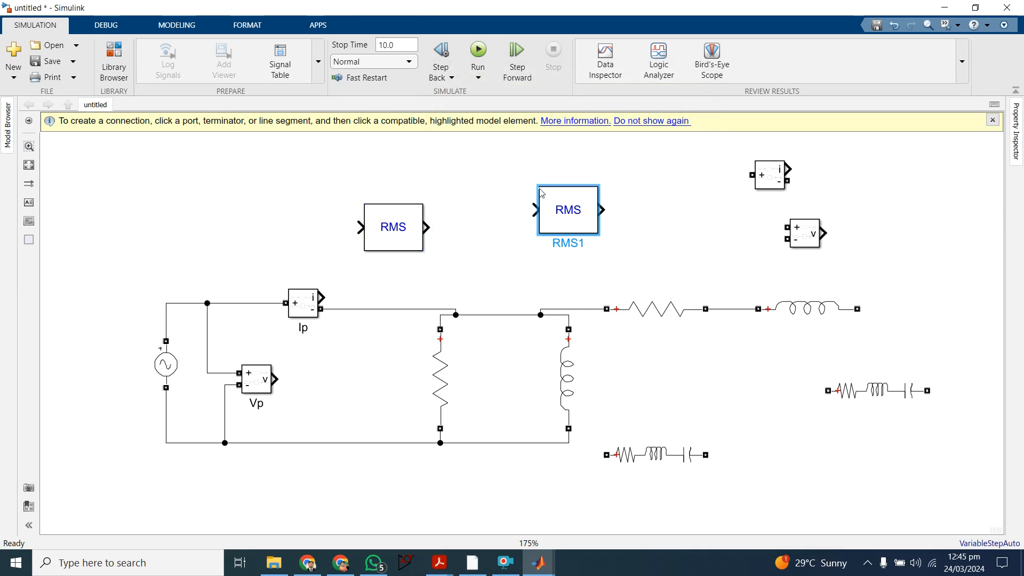
pyautogui.hotkey('ctrl', 'v')
pyautogui.hotkey('ctrl', 'v')
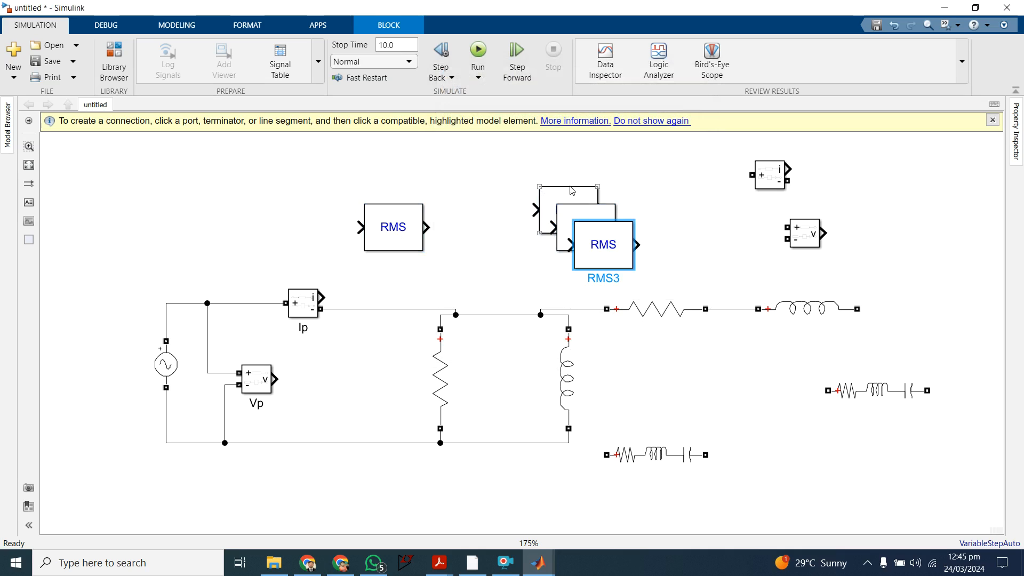
pyautogui.moveTo(596, 243); pyautogui.dragTo(736, 237)
pyautogui.click(597, 238)
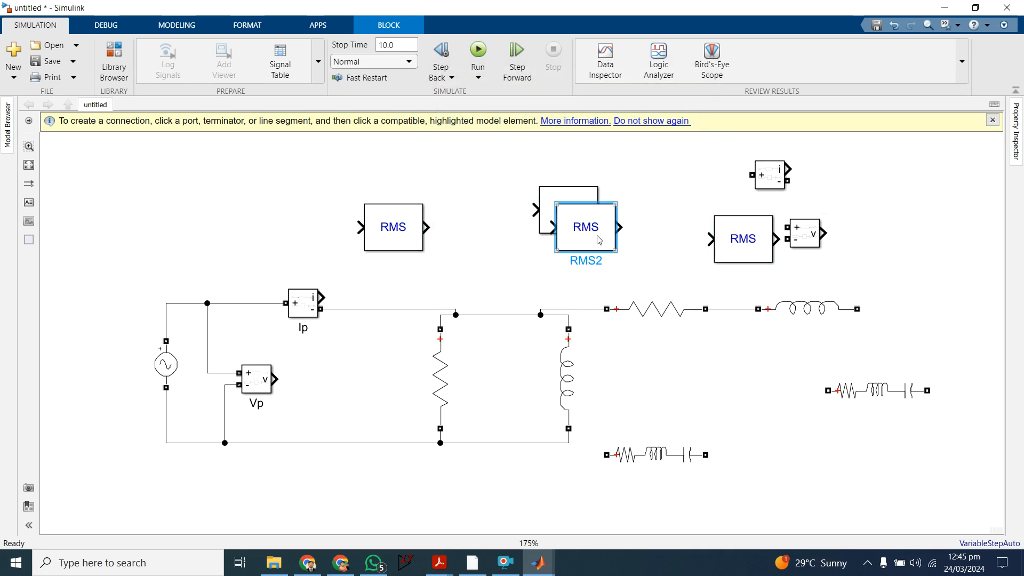
pyautogui.moveTo(597, 237); pyautogui.dragTo(666, 258)
pyautogui.moveTo(404, 230); pyautogui.dragTo(479, 222)
pyautogui.click(328, 220)
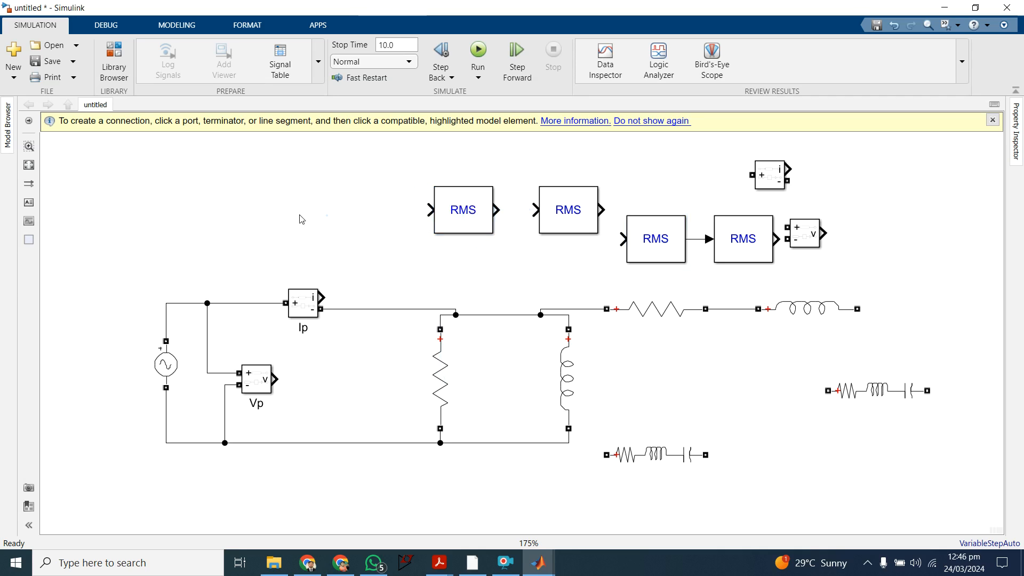
# Step: Add the Specialized Power Systems Power measurement block above the source, and attach one RMS block to the output of Vp
pyautogui.doubleClick(292, 208)
pyautogui.write('po')
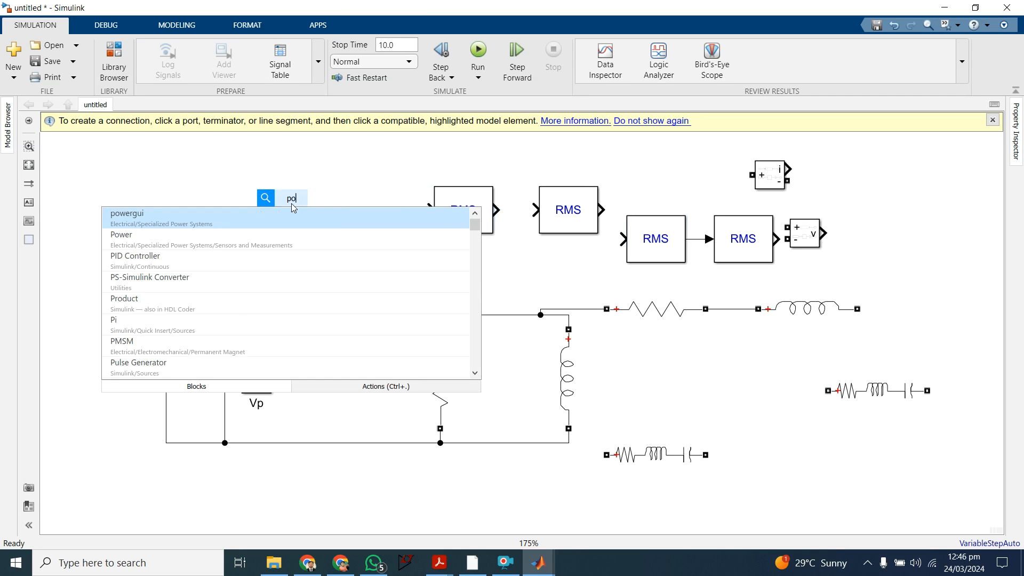
pyautogui.write('w')
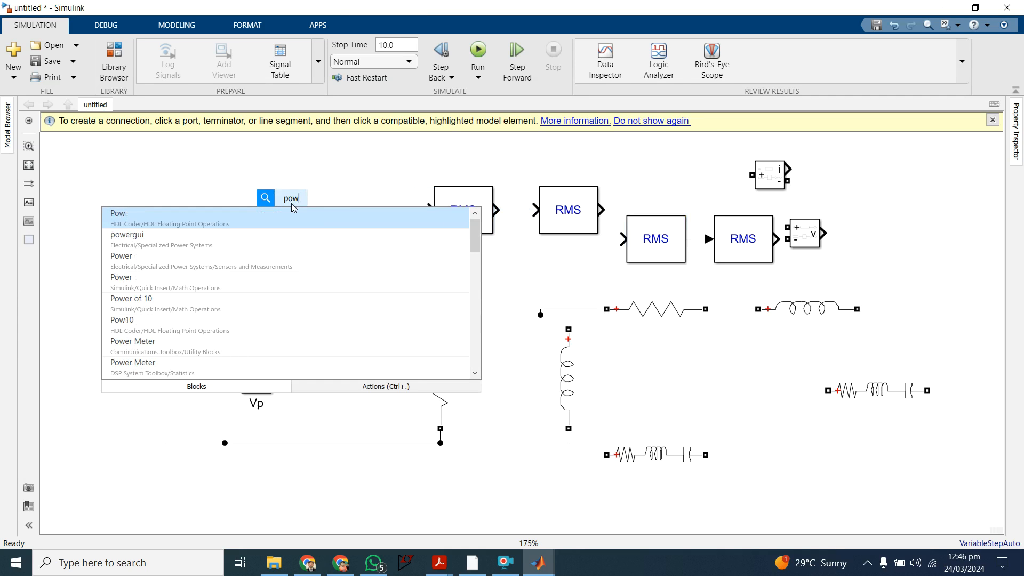
pyautogui.press('Down')
pyautogui.press('Down')
pyautogui.press('Return')
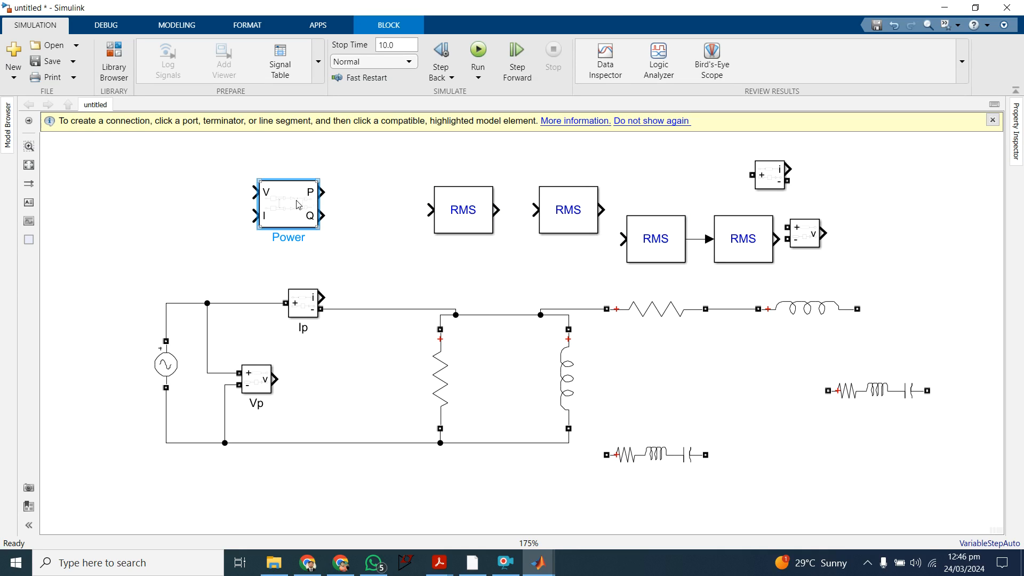
pyautogui.moveTo(297, 205); pyautogui.dragTo(308, 199)
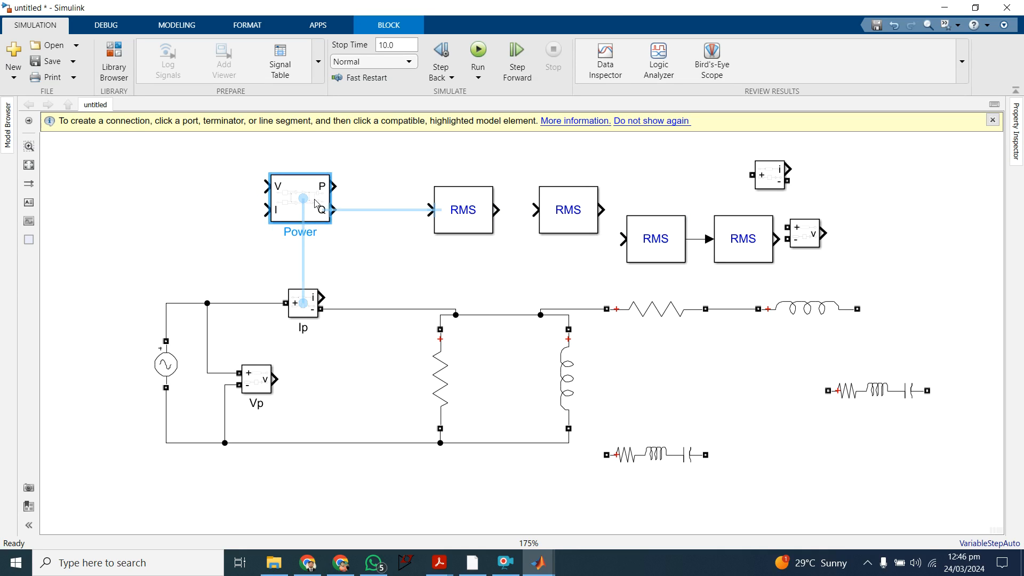
pyautogui.moveTo(463, 221); pyautogui.dragTo(333, 393)
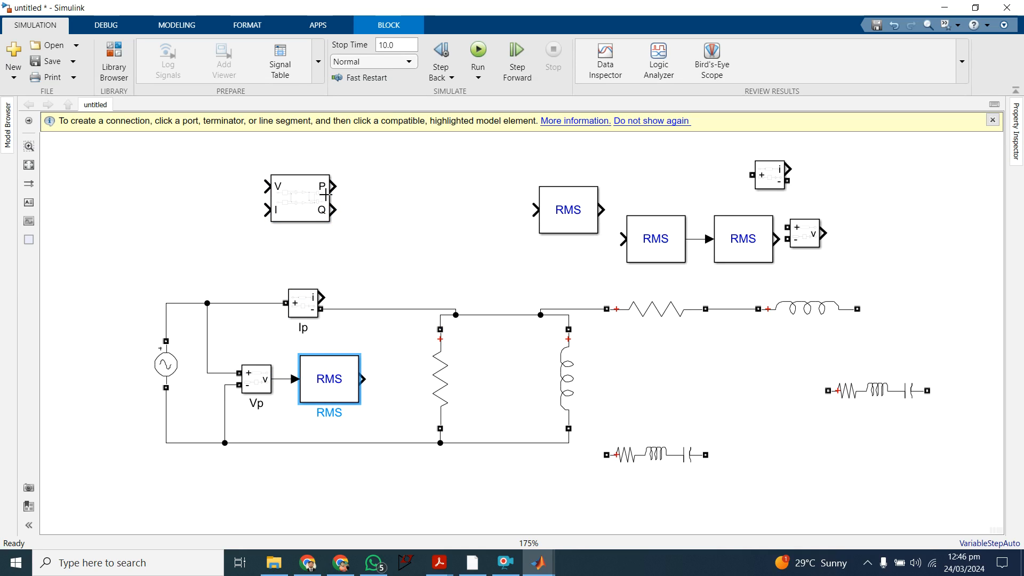
pyautogui.moveTo(314, 209); pyautogui.dragTo(220, 209)
# Step: Add a Simulink Display block beside the Power block
pyautogui.doubleClick(340, 160)
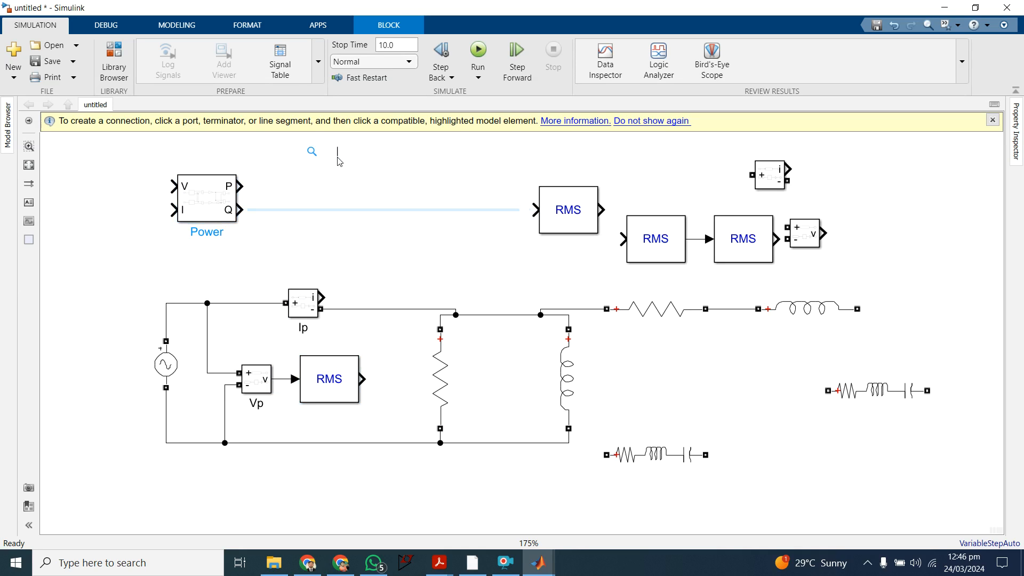
pyautogui.write('dis')
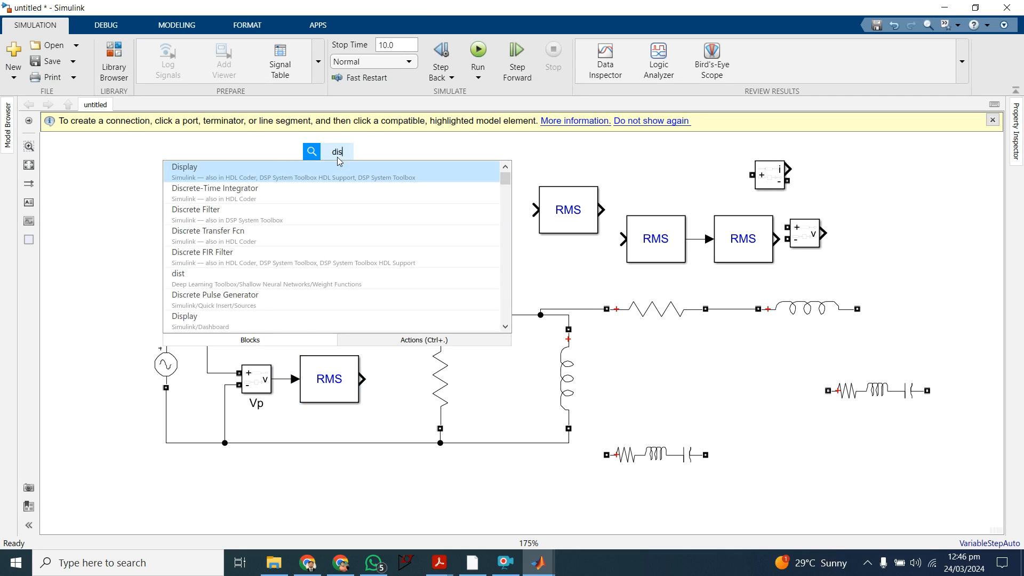
pyautogui.write('play')
pyautogui.press('Down')
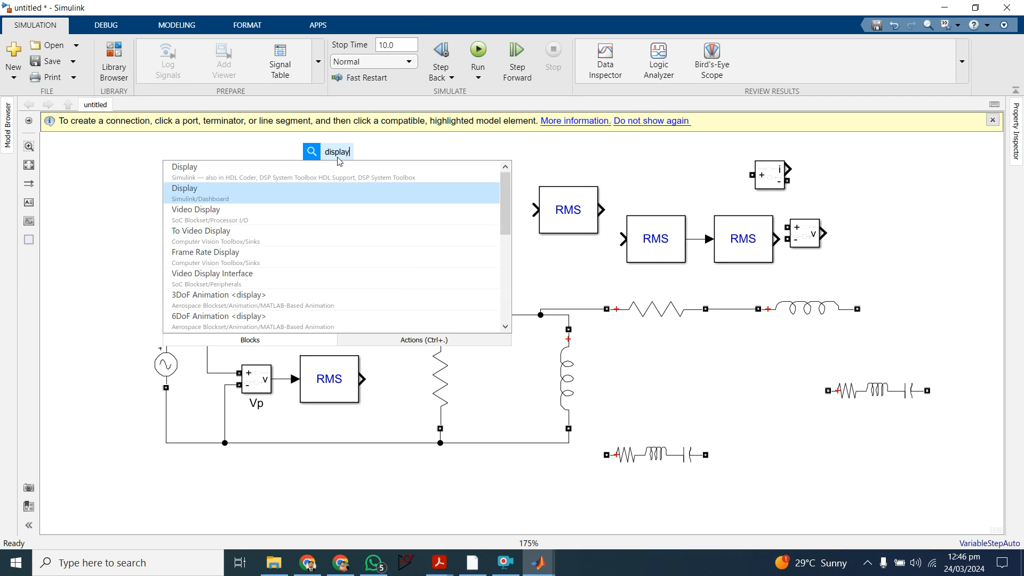
pyautogui.press('Up')
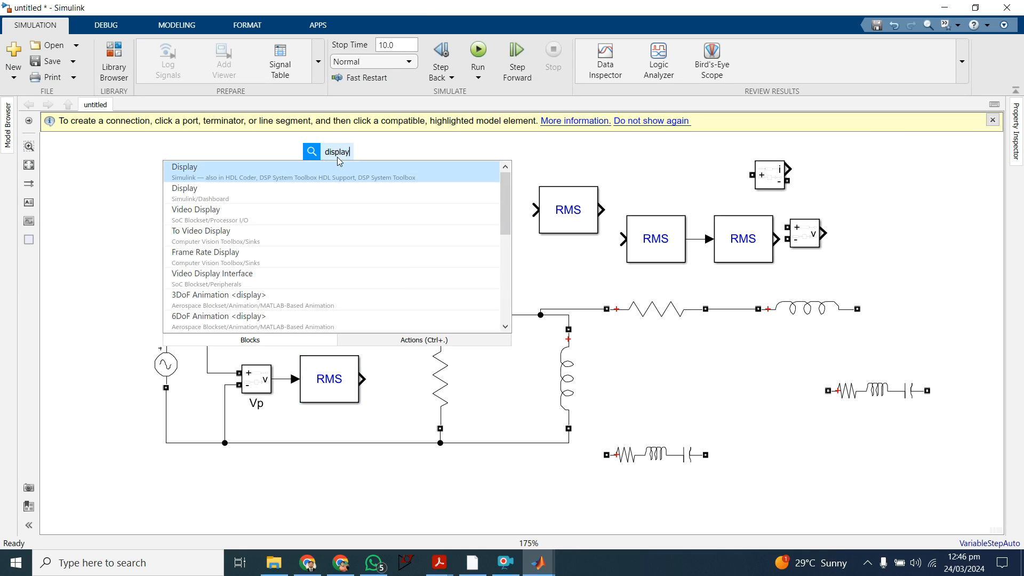
pyautogui.press('Return')
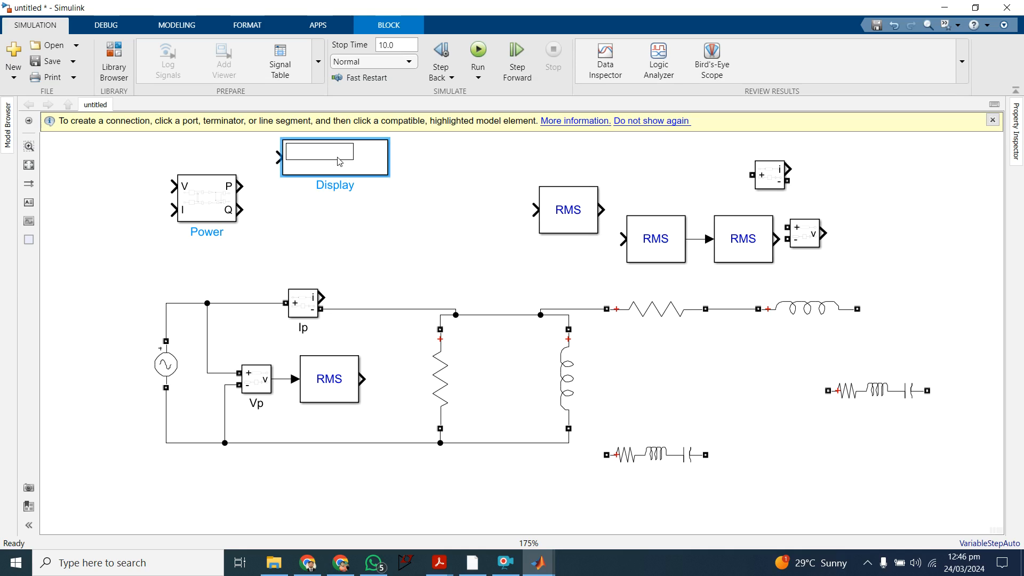
# Step: Make four copies of the Display block and line them up in a row with the original above the circuit
pyautogui.click(453, 175)
pyautogui.hotkey('ctrl', 'v')
pyautogui.hotkey('ctrl', 'v')
pyautogui.hotkey('ctrl', 'v')
pyautogui.hotkey('ctrl', 'v')
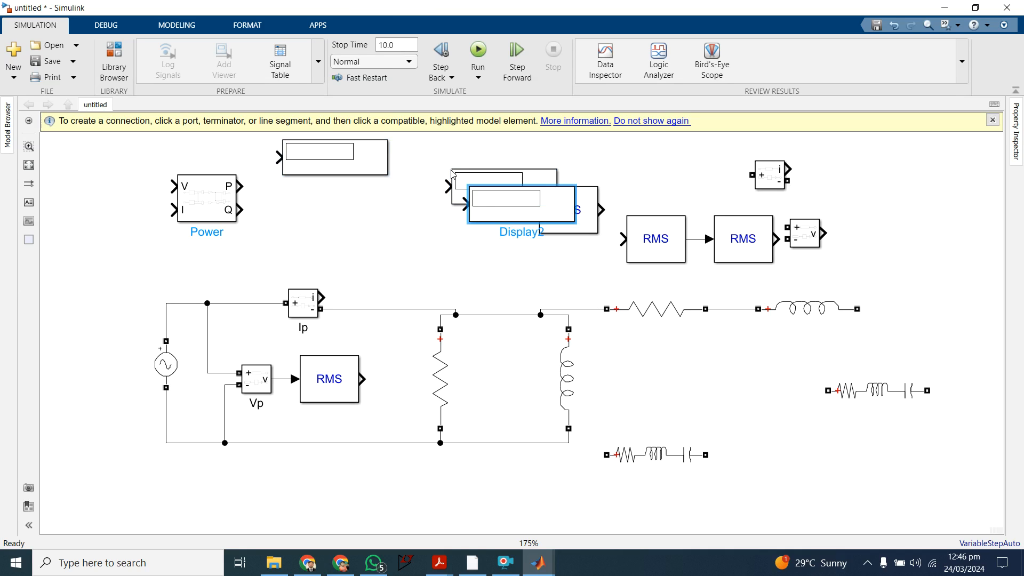
pyautogui.moveTo(589, 246); pyautogui.dragTo(408, 156)
pyautogui.click(490, 180)
pyautogui.moveTo(490, 180); pyautogui.dragTo(491, 151)
pyautogui.moveTo(518, 194); pyautogui.dragTo(603, 150)
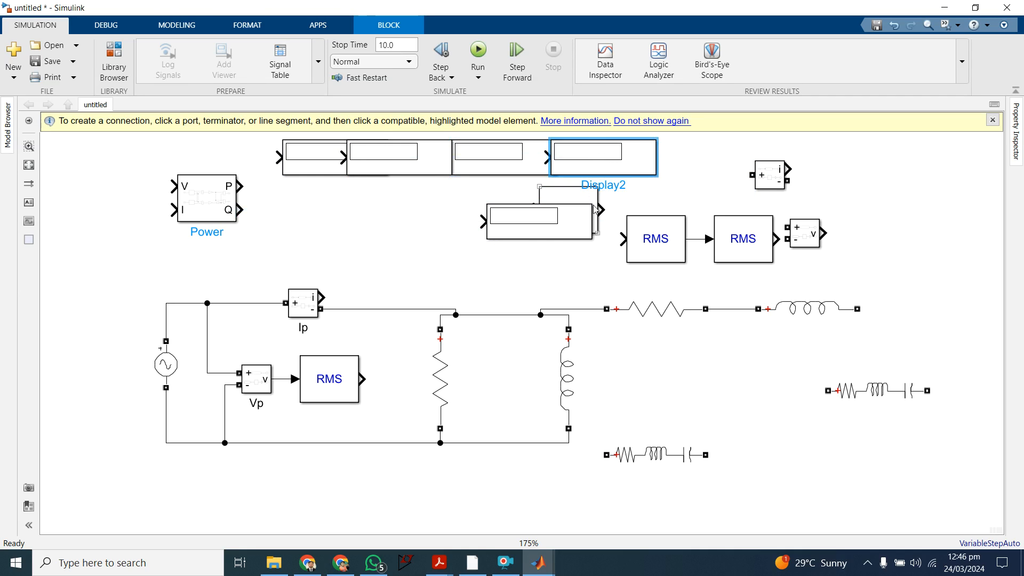
pyautogui.moveTo(579, 224); pyautogui.dragTo(720, 154)
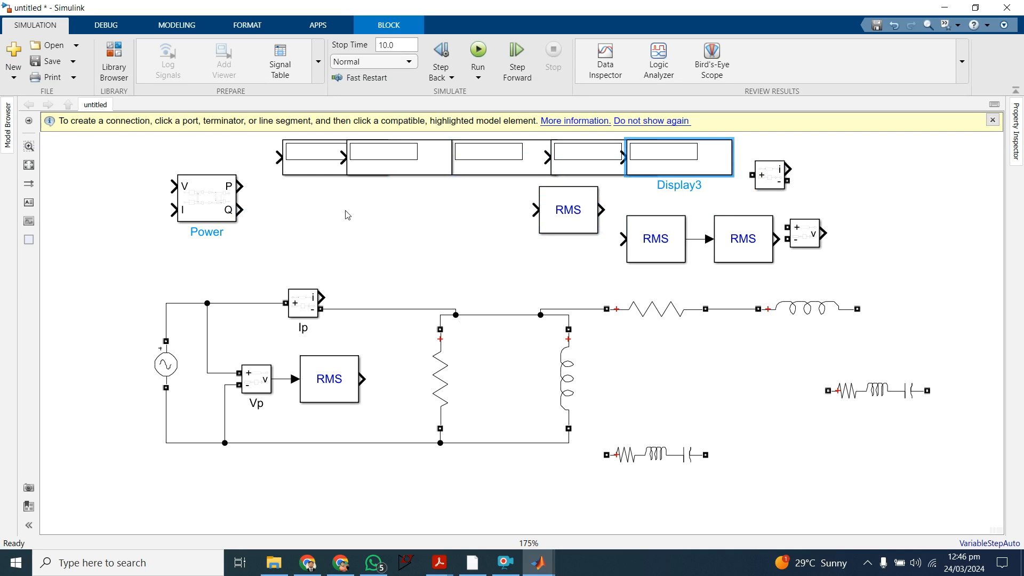
# Step: Connect a Display to the output of Vp's RMS block and shift the source-side blocks left, away from the shunt resistor
pyautogui.moveTo(324, 169); pyautogui.dragTo(393, 382)
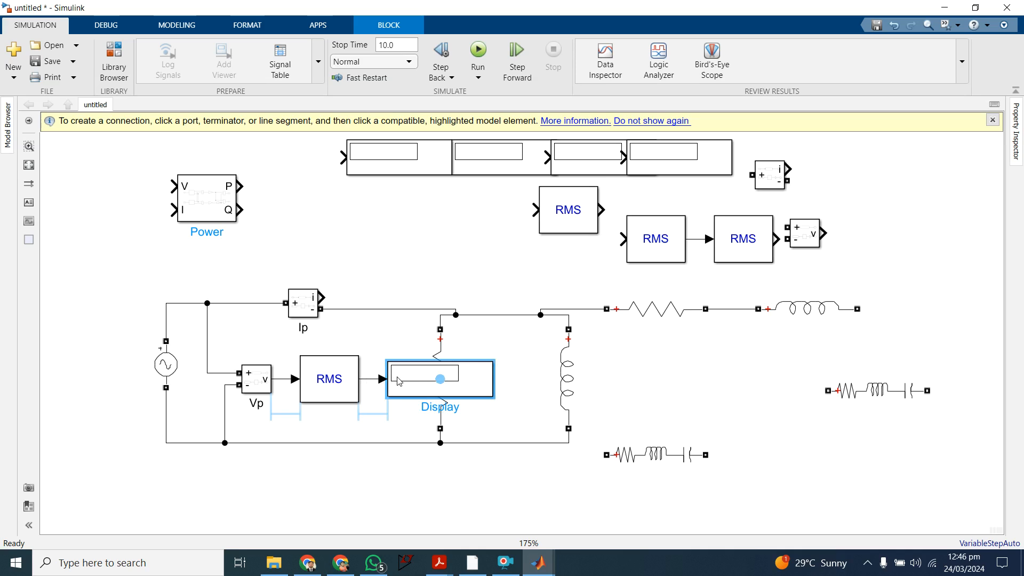
pyautogui.moveTo(100, 270); pyautogui.dragTo(406, 457)
pyautogui.moveTo(407, 390); pyautogui.dragTo(332, 390)
pyautogui.click(417, 258)
# Step: Narrow the Display fed by Vp's RMS block so it clears the shunt resistor
pyautogui.click(443, 364)
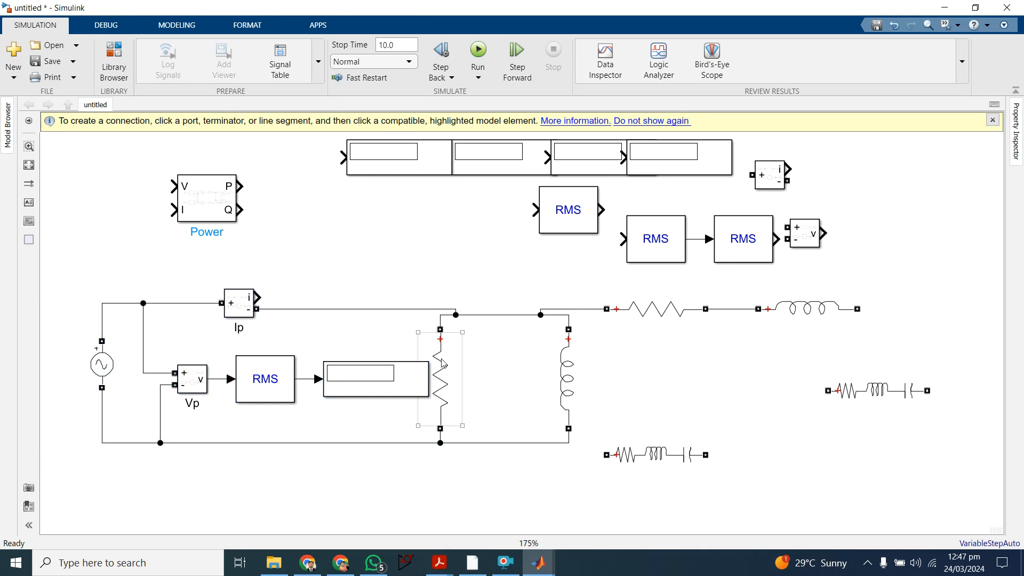
pyautogui.click(429, 382)
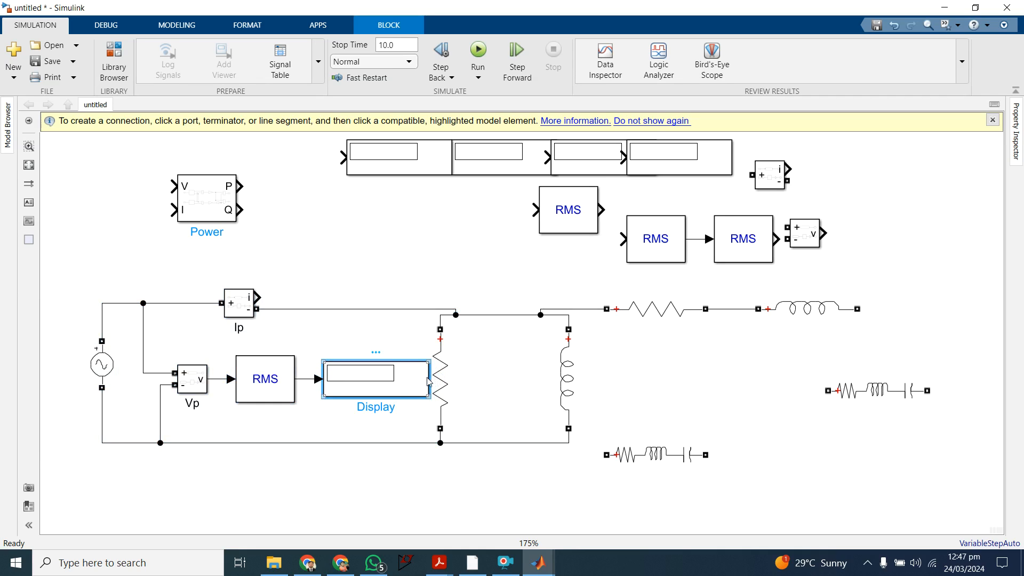
pyautogui.moveTo(429, 398); pyautogui.dragTo(421, 398)
pyautogui.click(428, 255)
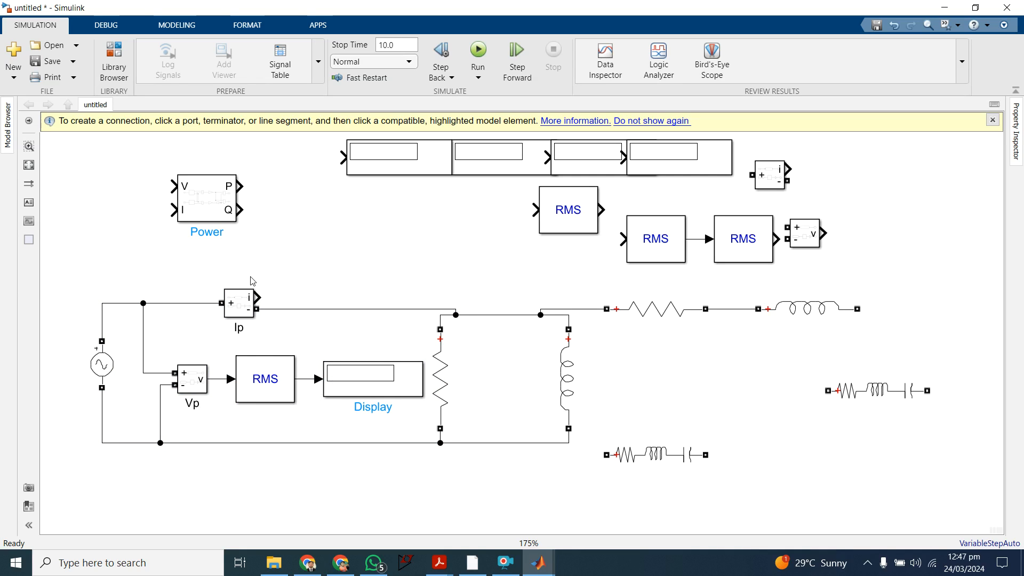
# Step: Connect an RMS block and a Display in series to Ip's current output and place both above the top wire
pyautogui.moveTo(572, 213); pyautogui.dragTo(259, 299)
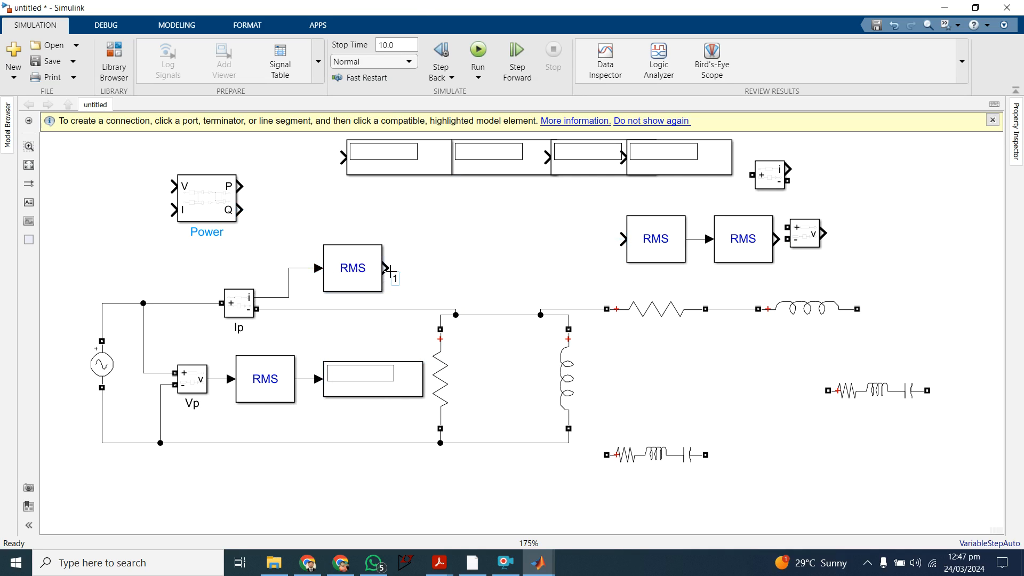
pyautogui.moveTo(410, 168); pyautogui.dragTo(477, 277)
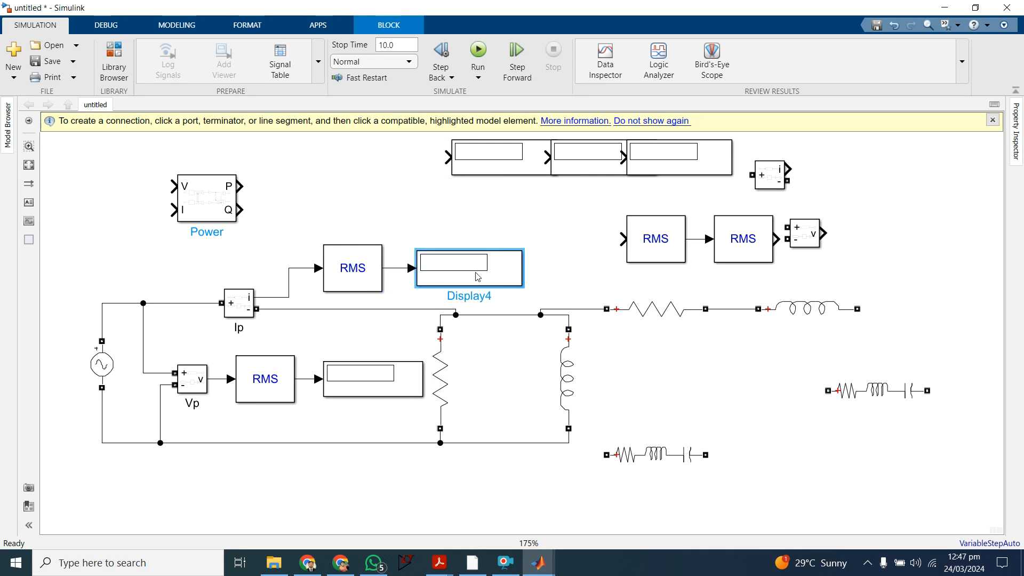
pyautogui.moveTo(354, 268); pyautogui.dragTo(314, 252)
pyautogui.moveTo(435, 261); pyautogui.dragTo(389, 241)
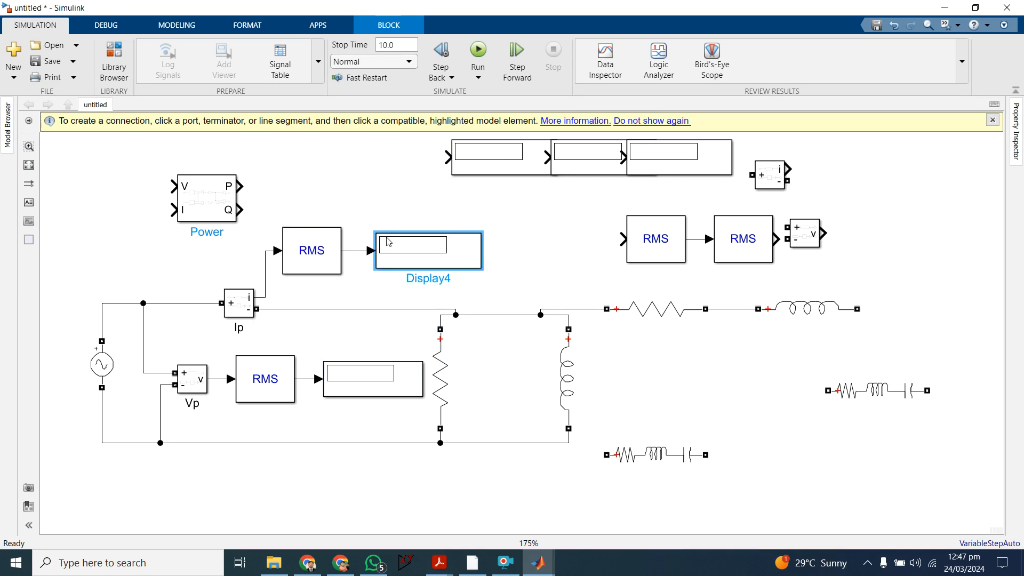
pyautogui.click(503, 258)
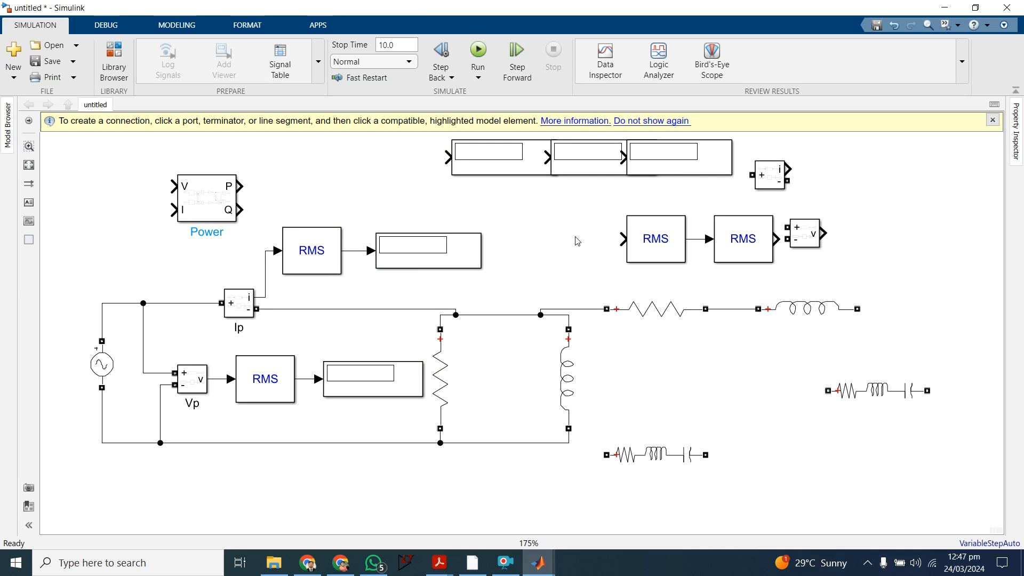
# Step: Move the Display off the shunt resistor's name label and rename that resistor branch Rc
pyautogui.click(403, 384)
pyautogui.click(460, 379)
pyautogui.moveTo(407, 384); pyautogui.dragTo(370, 386)
pyautogui.click(413, 380)
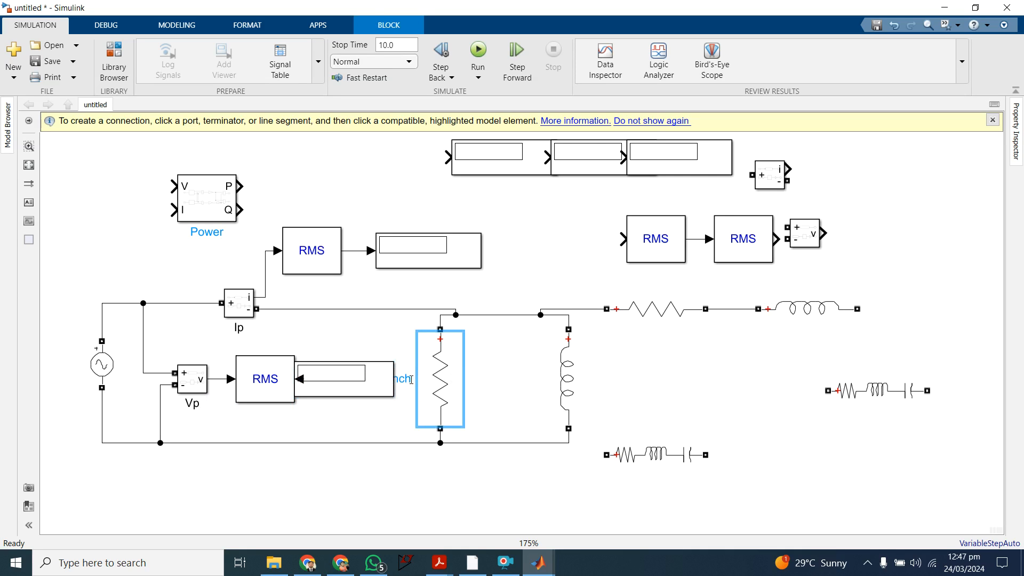
pyautogui.press('BackSpace')
pyautogui.press('BackSpace')
pyautogui.press('BackSpace')
pyautogui.press('BackSpace')
pyautogui.press('BackSpace')
pyautogui.press('BackSpace')
pyautogui.press('BackSpace')
pyautogui.press('BackSpace')
pyautogui.press('BackSpace')
pyautogui.press('BackSpace')
pyautogui.press('BackSpace')
pyautogui.press('BackSpace')
pyautogui.press('BackSpace')
pyautogui.press('BackSpace')
pyautogui.press('BackSpace')
pyautogui.press('BackSpace')
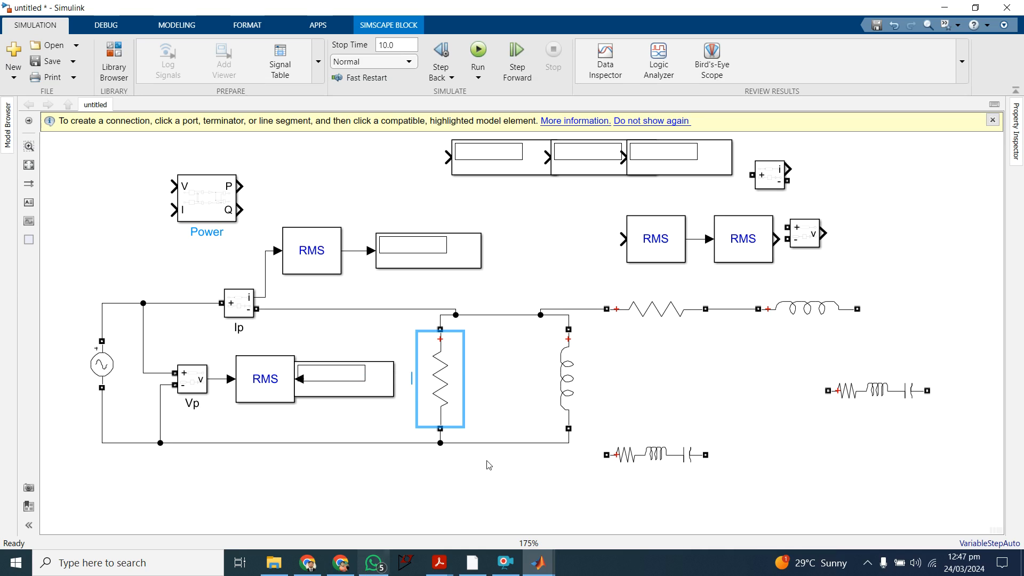
pyautogui.moveTo(440, 561)
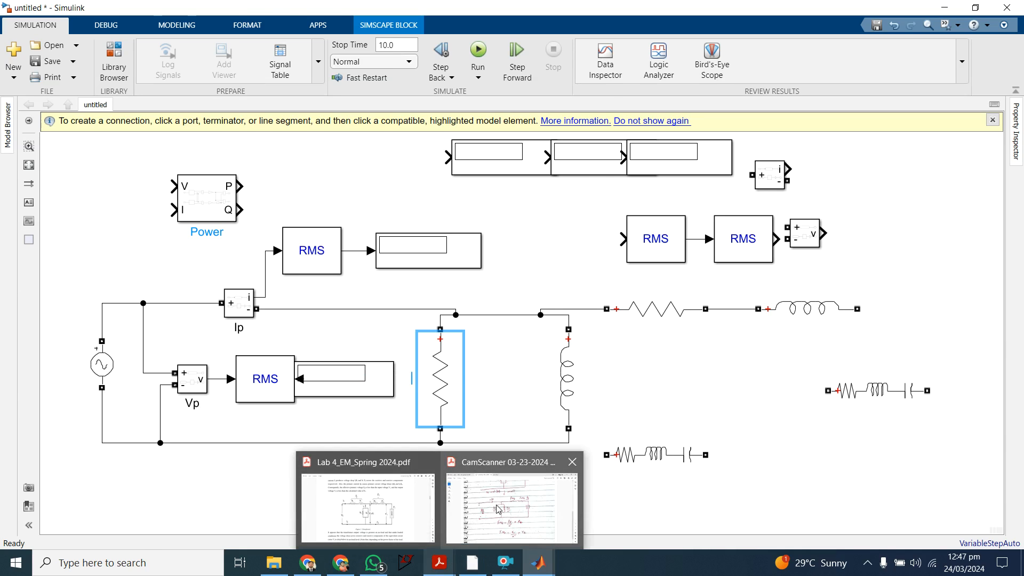
pyautogui.moveTo(498, 508)
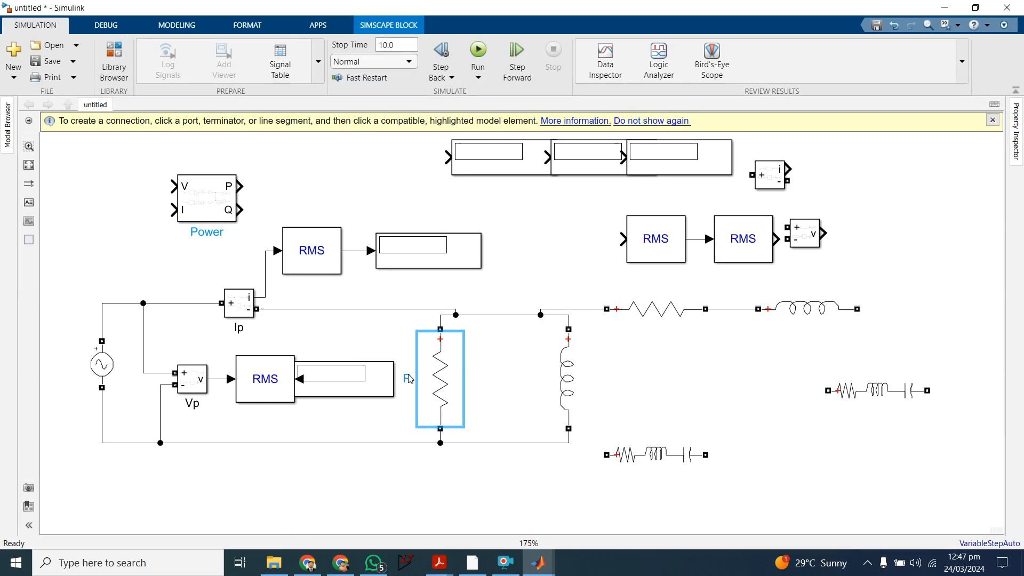
pyautogui.click(486, 387)
# Step: Rename the shunt inductor branch Xm
pyautogui.click(576, 378)
pyautogui.click(535, 378)
pyautogui.press('BackSpace')
pyautogui.press('BackSpace')
pyautogui.press('BackSpace')
pyautogui.press('BackSpace')
pyautogui.press('BackSpace')
pyautogui.press('BackSpace')
pyautogui.press('BackSpace')
pyautogui.press('BackSpace')
pyautogui.press('BackSpace')
pyautogui.press('BackSpace')
pyautogui.press('BackSpace')
pyautogui.press('BackSpace')
pyautogui.press('BackSpace')
pyautogui.press('BackSpace')
pyautogui.press('BackSpace')
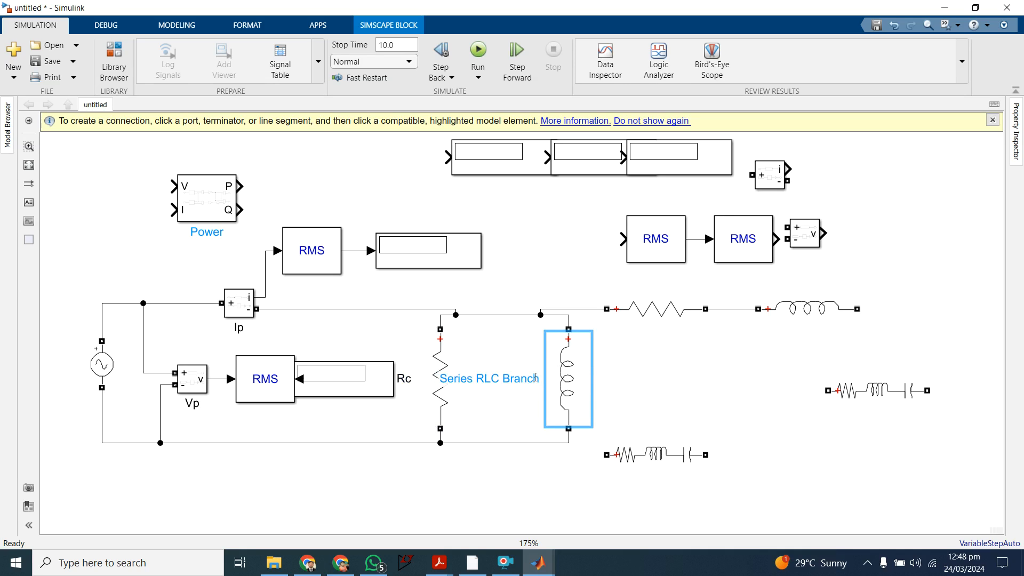
pyautogui.press('BackSpace')
pyautogui.press('BackSpace')
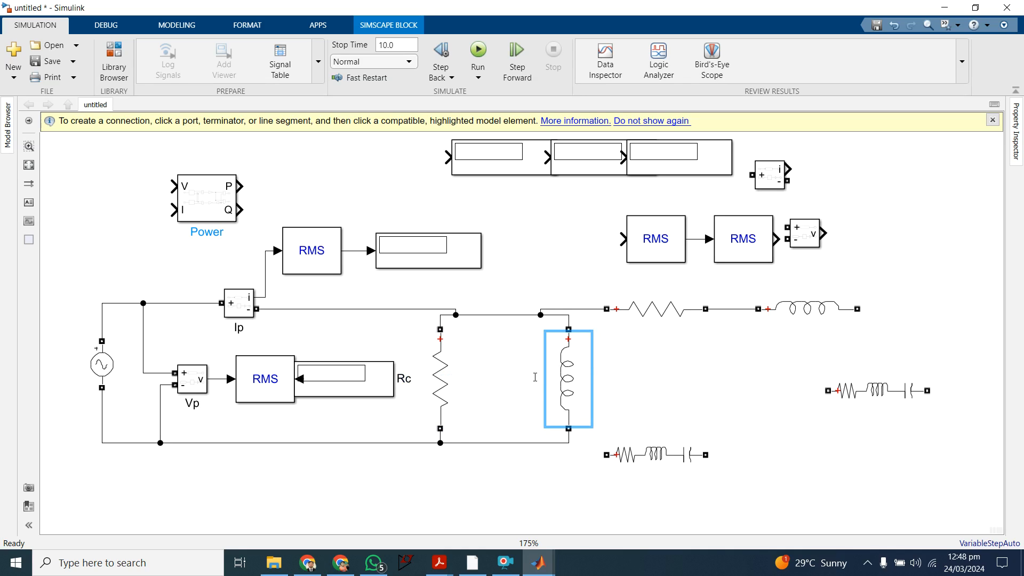
pyautogui.write('Xm')
pyautogui.press('Return')
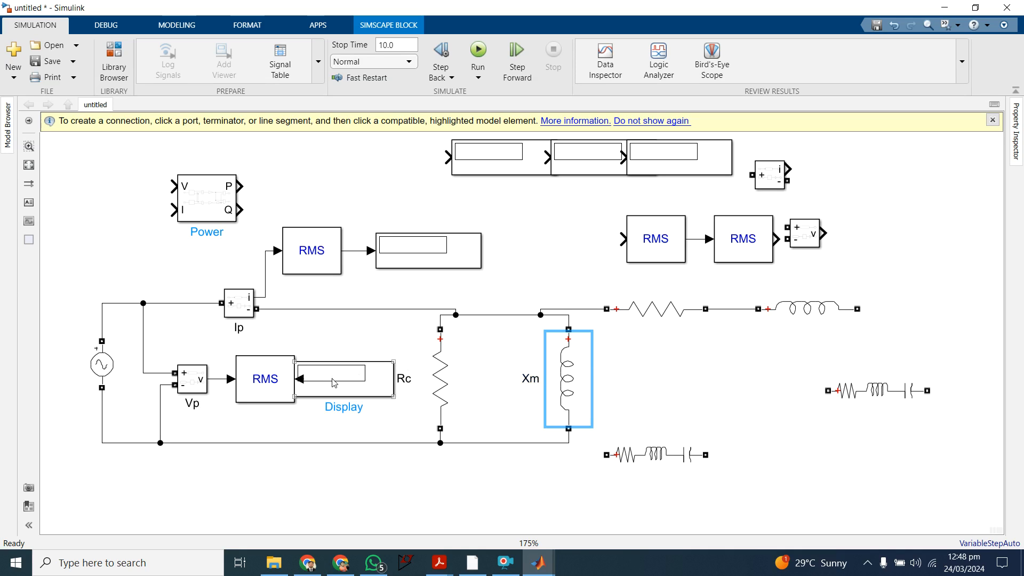
# Step: Separate the Display from Vp's RMS block and shift the source-side group further left to clear the Rc label
pyautogui.moveTo(60, 261); pyautogui.dragTo(411, 466)
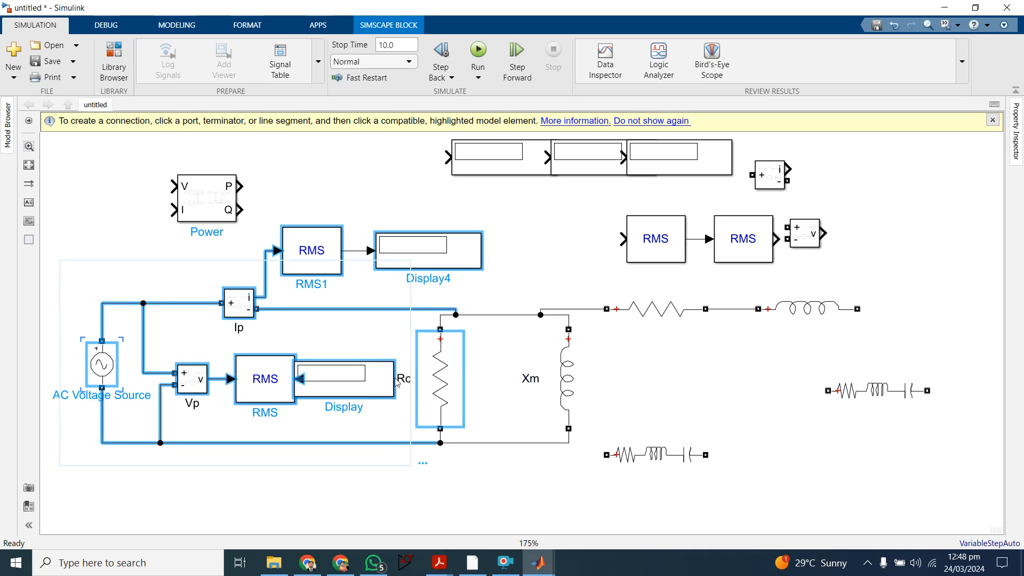
pyautogui.click(360, 324)
pyautogui.moveTo(363, 383); pyautogui.dragTo(391, 384)
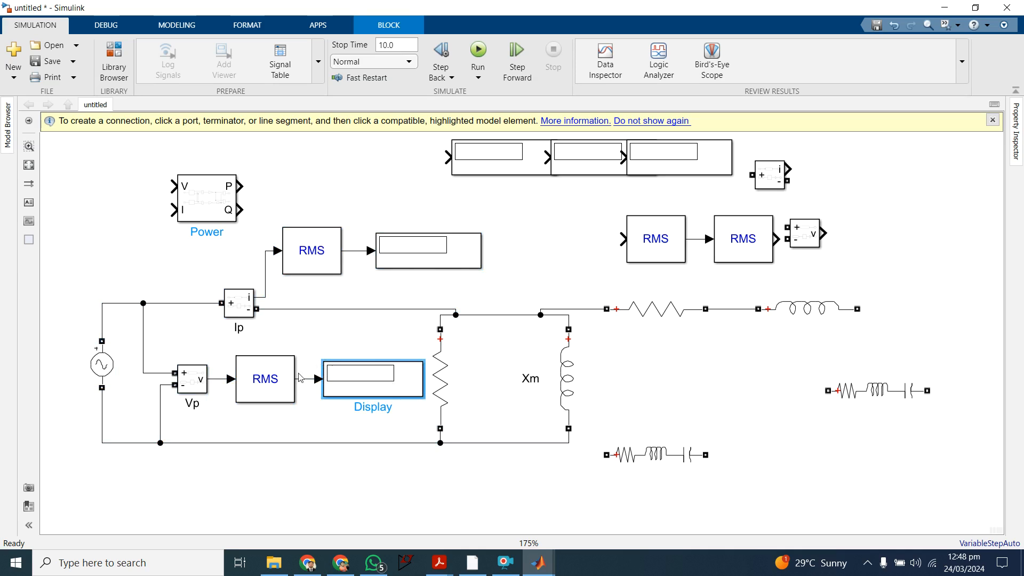
pyautogui.moveTo(57, 271); pyautogui.dragTo(353, 482)
pyautogui.moveTo(351, 394); pyautogui.dragTo(315, 398)
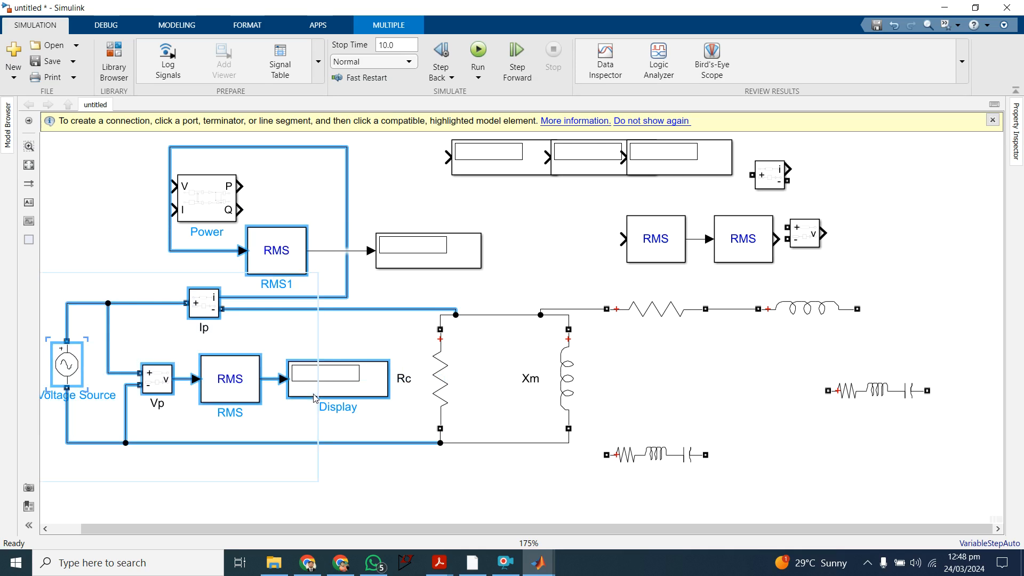
pyautogui.click(541, 286)
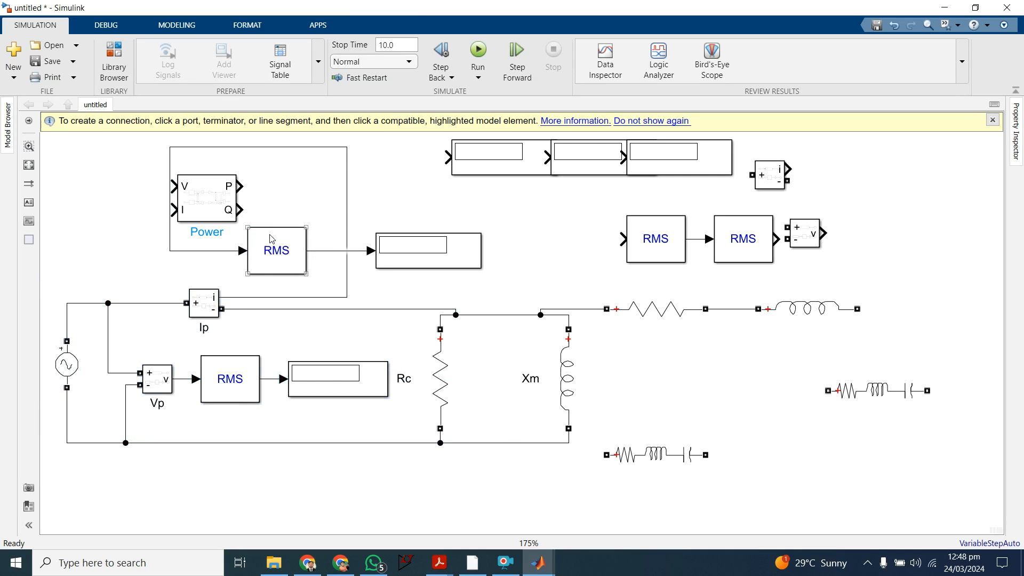
# Step: Reroute Ip's signal line directly to its RMS block, and reposition the Power block above it and the Display just above the top wire
pyautogui.moveTo(209, 194); pyautogui.dragTo(406, 189)
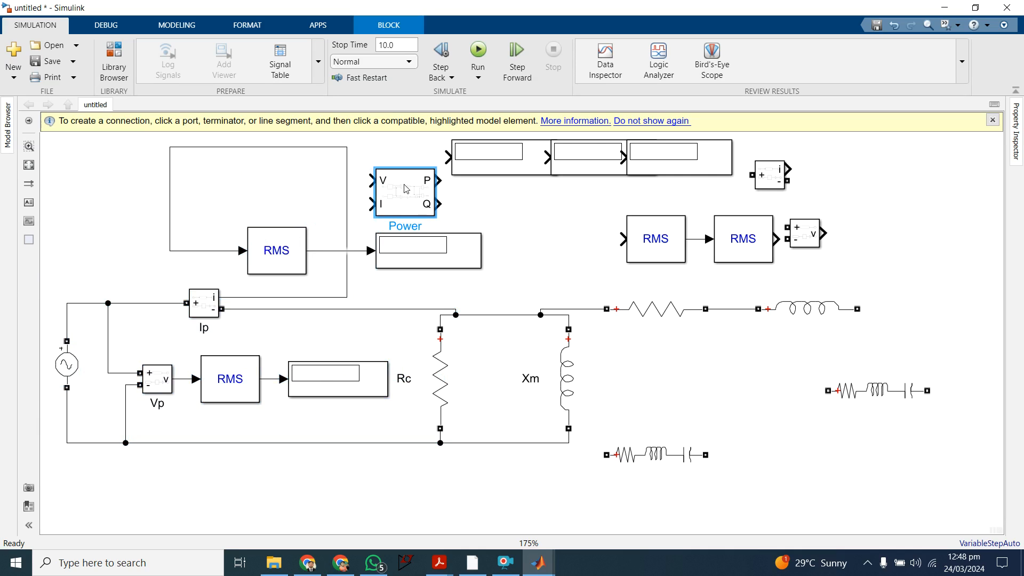
pyautogui.moveTo(348, 273); pyautogui.dragTo(227, 275)
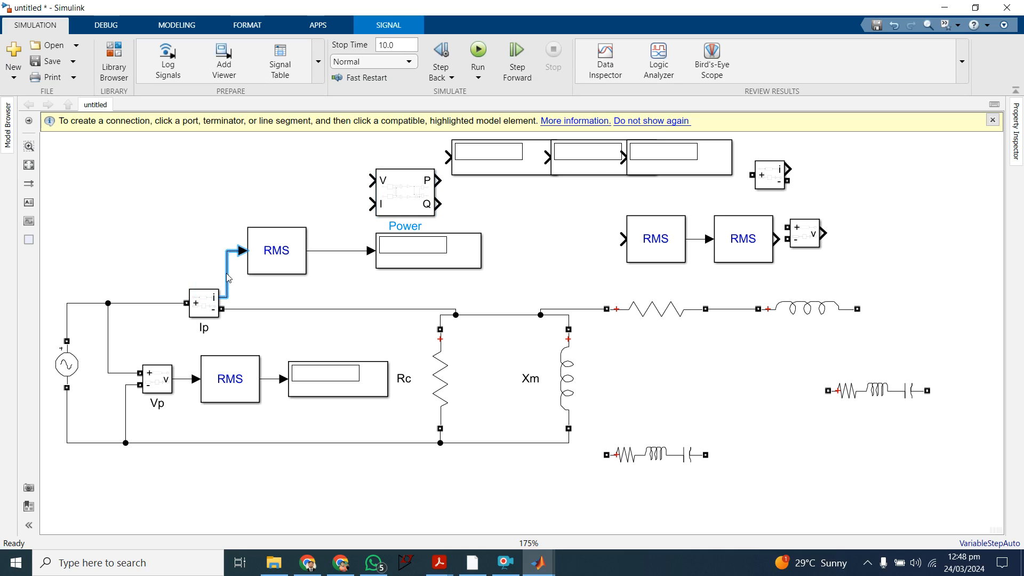
pyautogui.click(180, 166)
pyautogui.moveTo(397, 252); pyautogui.dragTo(373, 292)
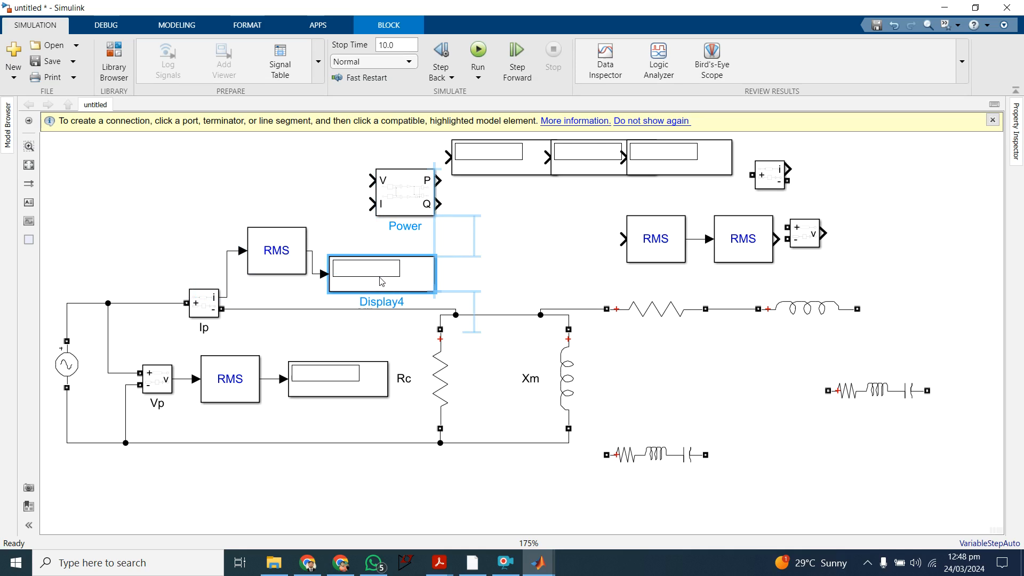
pyautogui.moveTo(409, 197); pyautogui.dragTo(312, 176)
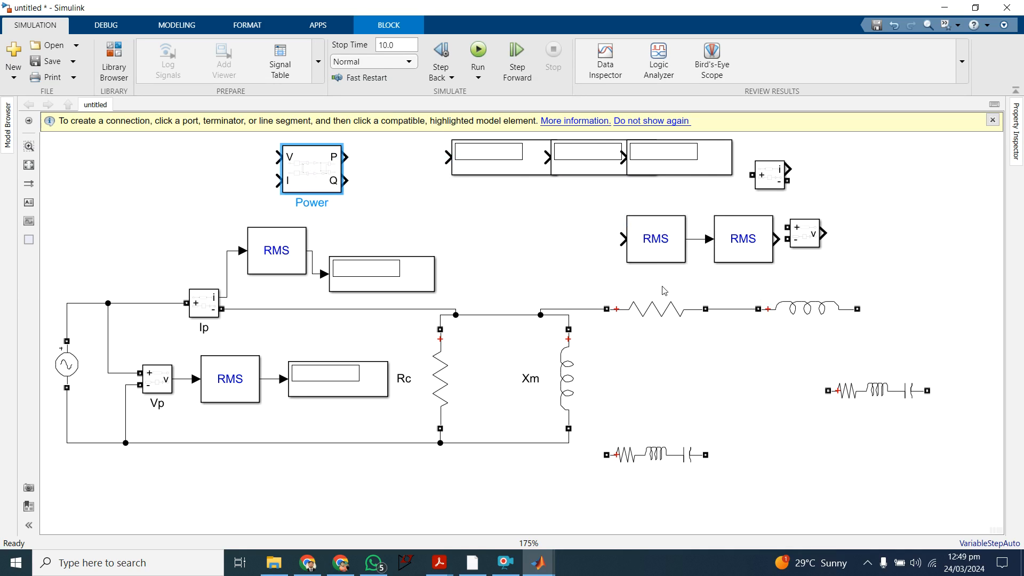
# Step: Rename the series resistor branch Reqs
pyautogui.click(664, 306)
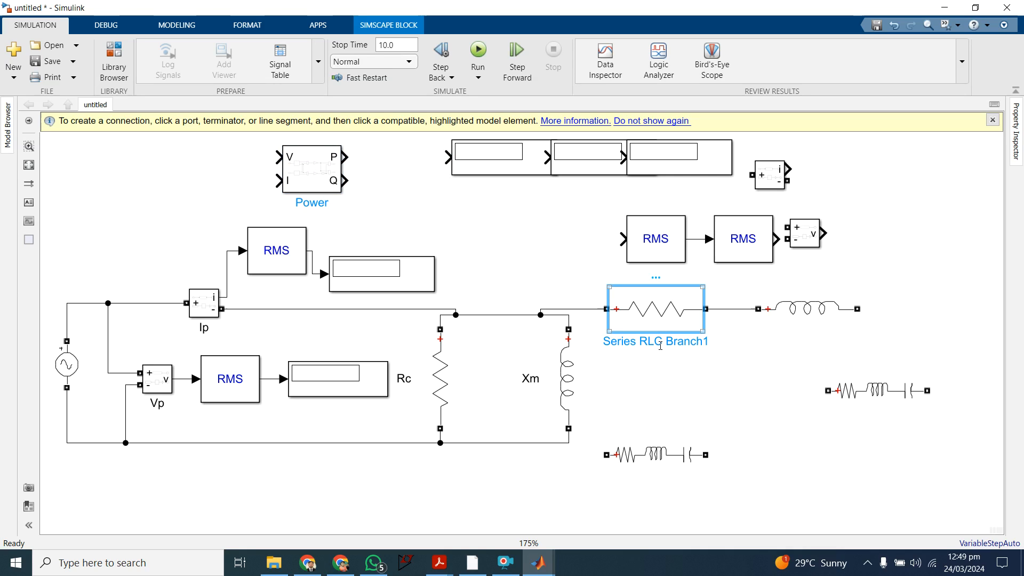
pyautogui.click(688, 344)
pyautogui.press('BackSpace')
pyautogui.press('BackSpace')
pyautogui.press('BackSpace')
pyautogui.press('BackSpace')
pyautogui.press('BackSpace')
pyautogui.press('BackSpace')
pyautogui.press('BackSpace')
pyautogui.press('BackSpace')
pyautogui.press('BackSpace')
pyautogui.press('BackSpace')
pyautogui.press('BackSpace')
pyautogui.press('BackSpace')
pyautogui.press('BackSpace')
pyautogui.press('BackSpace')
pyautogui.press('BackSpace')
pyautogui.press('BackSpace')
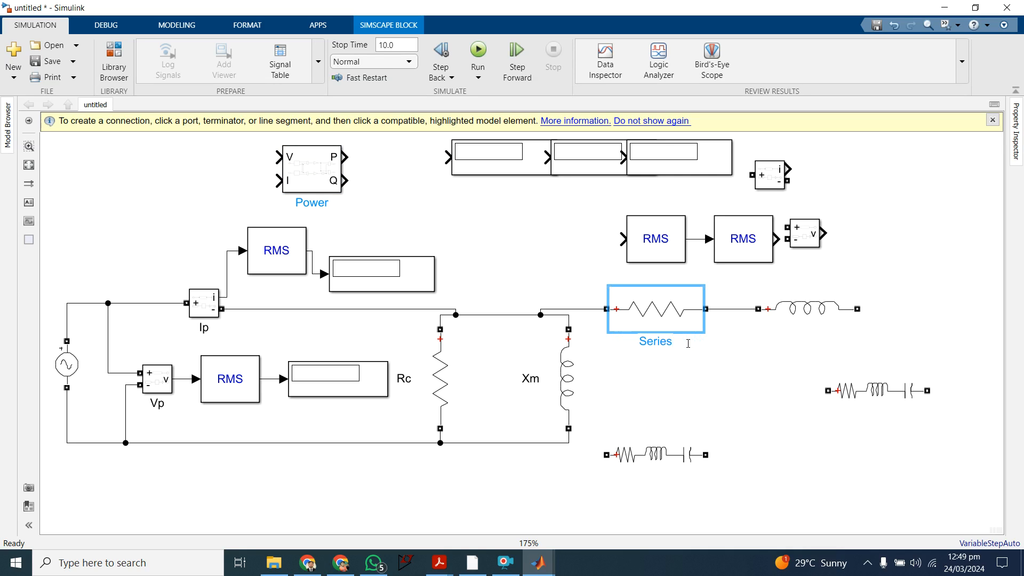
pyautogui.press('BackSpace')
pyautogui.press('BackSpace')
pyautogui.write('Reqs')
pyautogui.click(687, 344)
# Step: Rename the series inductor branch Xeqs
pyautogui.click(794, 311)
pyautogui.click(808, 307)
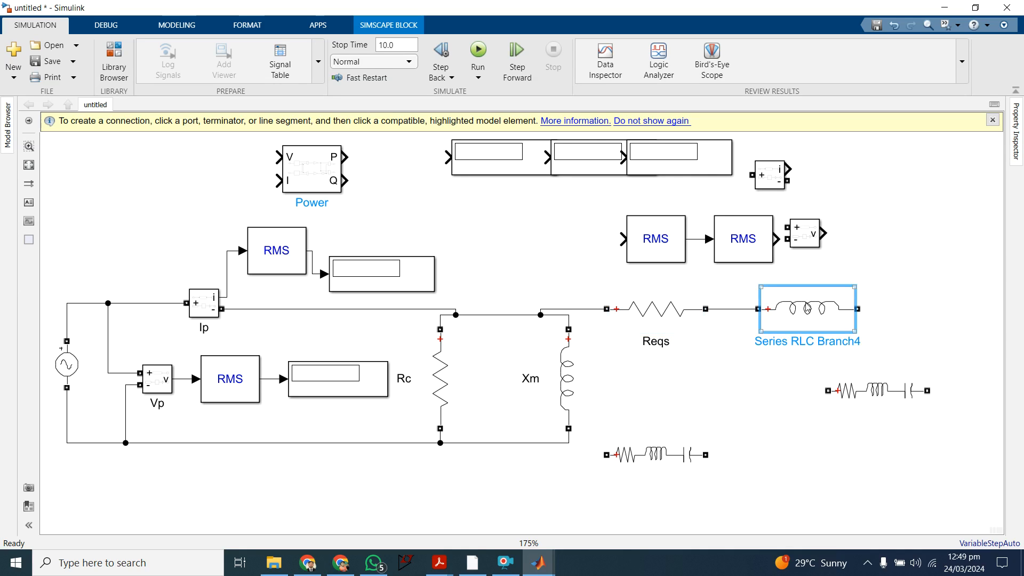
pyautogui.click(809, 342)
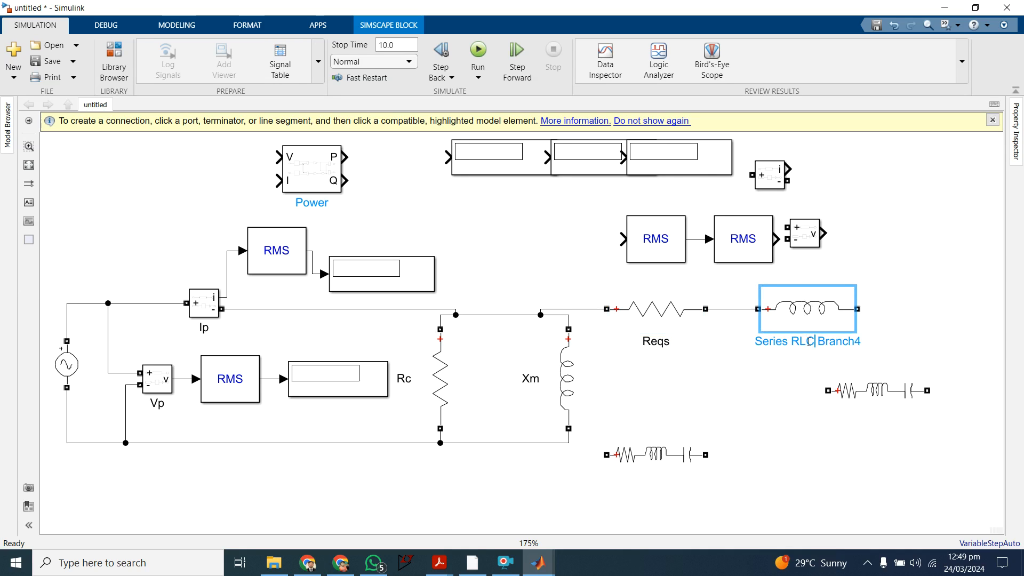
pyautogui.press('BackSpace')
pyautogui.press('BackSpace')
pyautogui.press('BackSpace')
pyautogui.press('BackSpace')
pyautogui.press('BackSpace')
pyautogui.press('BackSpace')
pyautogui.press('BackSpace')
pyautogui.press('BackSpace')
pyautogui.press('BackSpace')
pyautogui.press('BackSpace')
pyautogui.press('BackSpace')
pyautogui.press('BackSpace')
pyautogui.press('BackSpace')
pyautogui.press('BackSpace')
pyautogui.press('BackSpace')
pyautogui.press('BackSpace')
pyautogui.press('BackSpace')
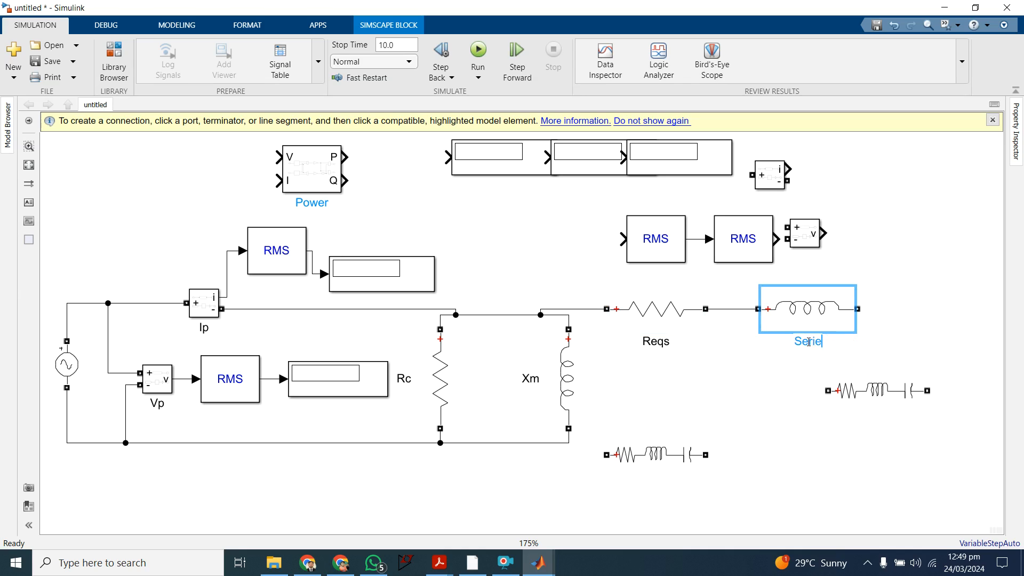
pyautogui.press('BackSpace')
pyautogui.write('R')
pyautogui.press('BackSpace')
pyautogui.write('Xeqs')
pyautogui.press('Return')
# Step: Delete the two unconnected Series RLC Branch blocks below the series impedance
pyautogui.click(661, 457)
pyautogui.press('Delete')
pyautogui.click(894, 387)
pyautogui.press('Delete')
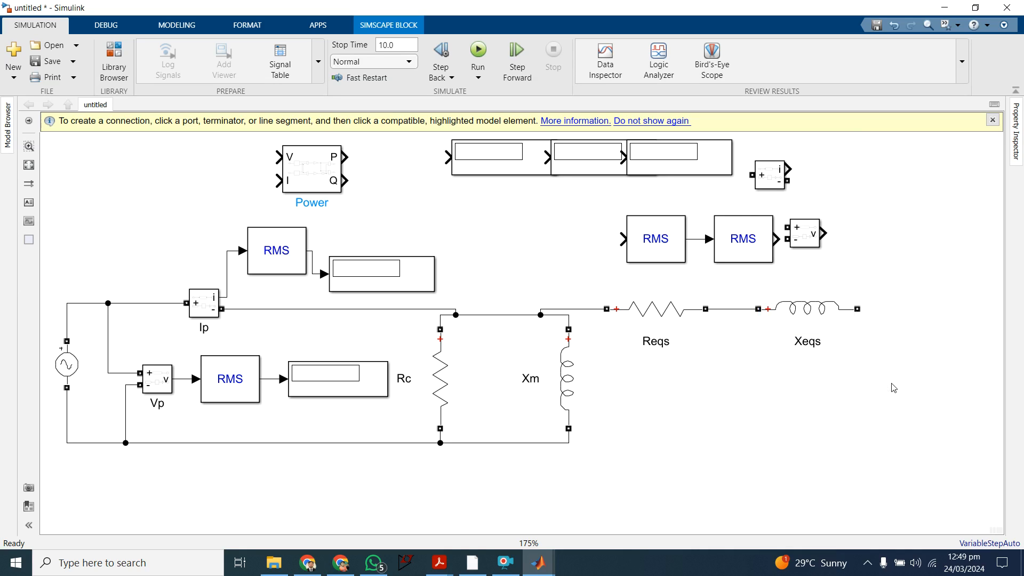
pyautogui.click(452, 401)
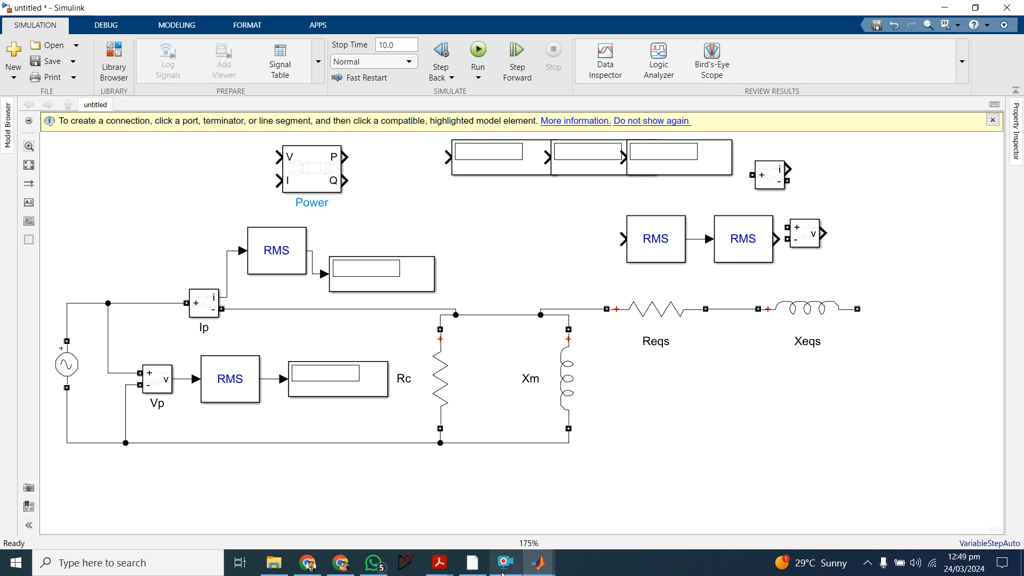
pyautogui.click(503, 565)
pyautogui.click(415, 403)
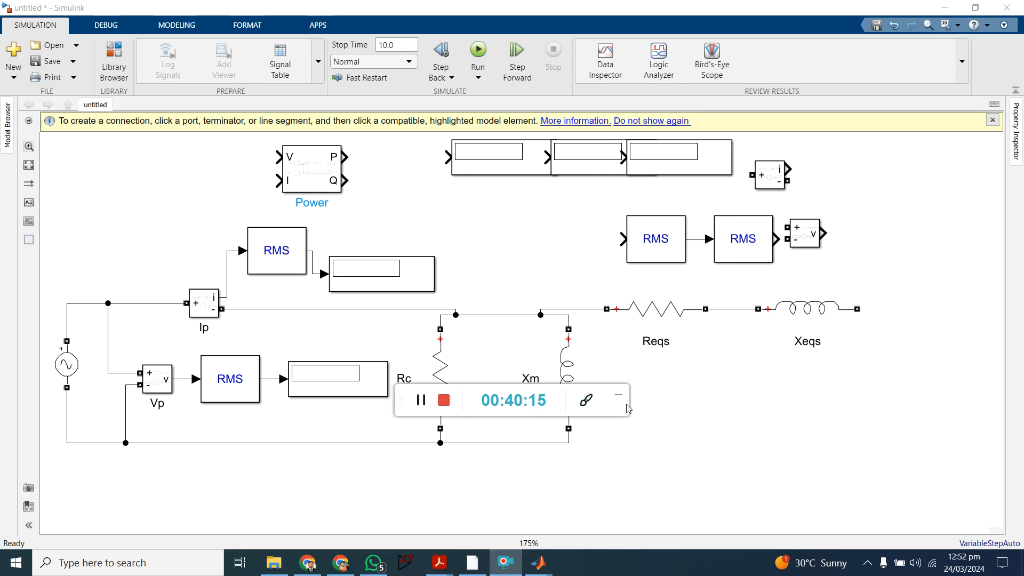
pyautogui.click(622, 403)
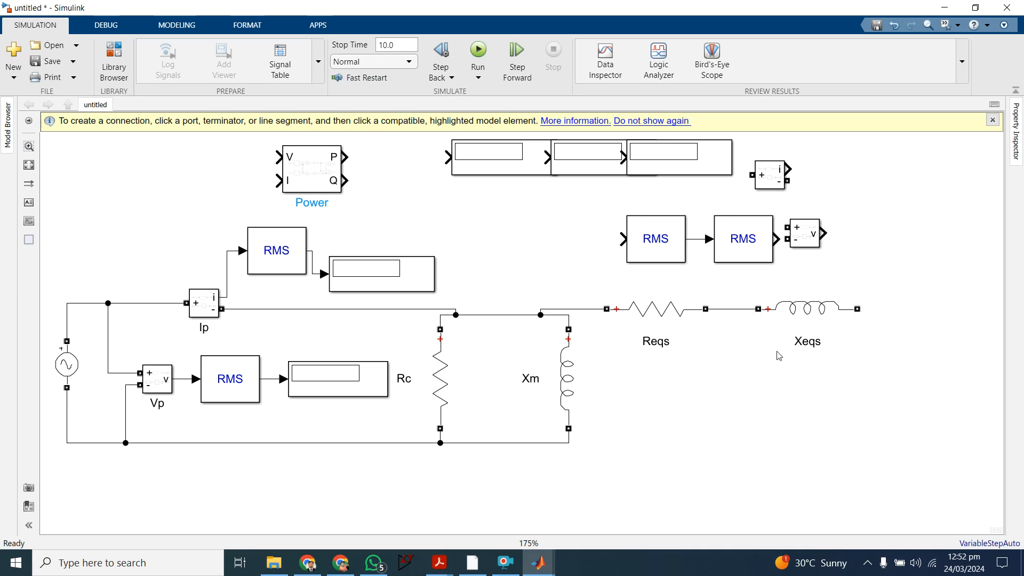
# Step: Add a Specialized Power Systems Series RLC Branch block and place it below and to the right of Xeqs
pyautogui.click(754, 260)
pyautogui.doubleClick(901, 288)
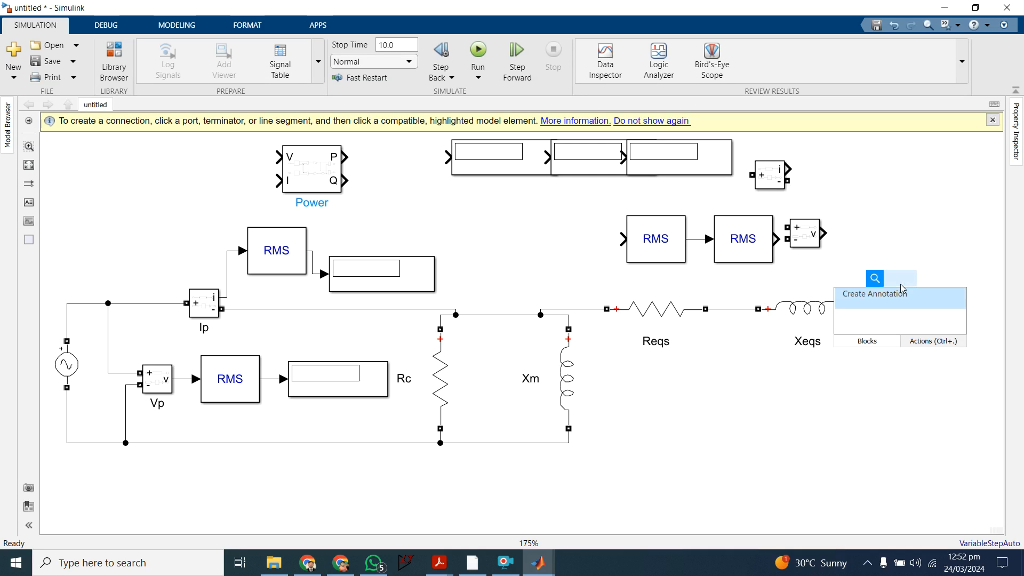
pyautogui.write('rlc')
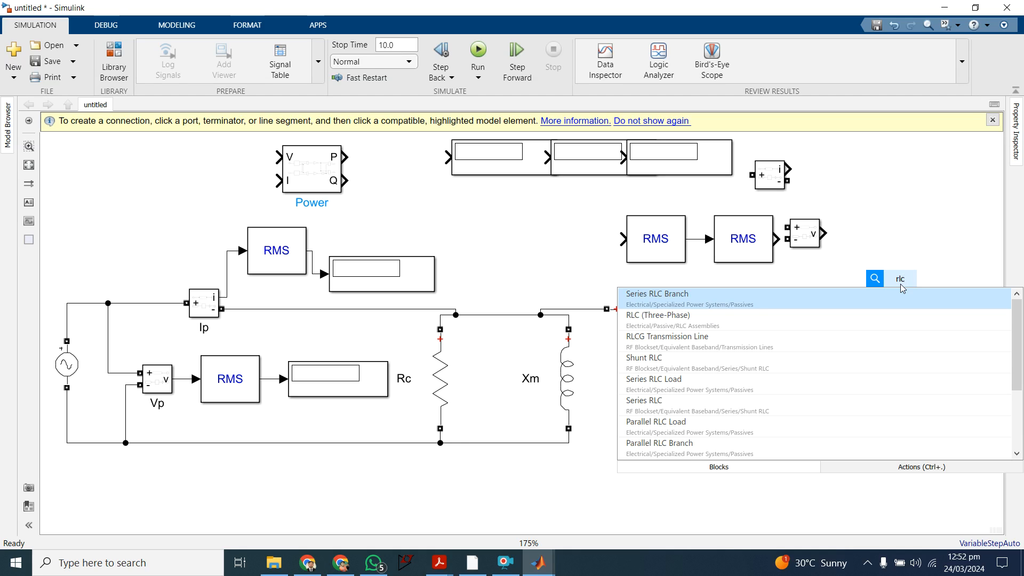
pyautogui.press('Down')
pyautogui.press('Up')
pyautogui.press('Return')
pyautogui.moveTo(901, 288); pyautogui.dragTo(939, 385)
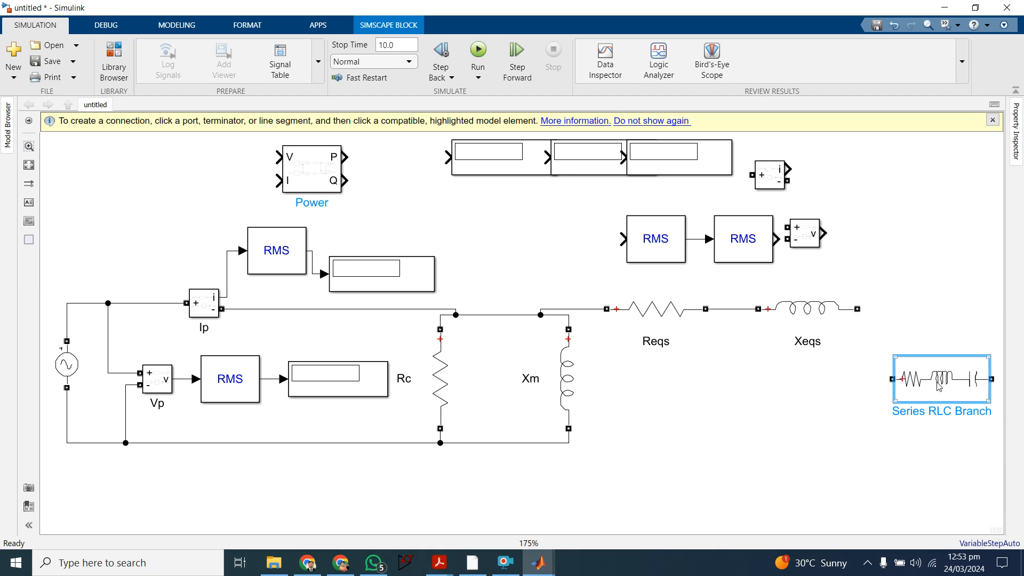
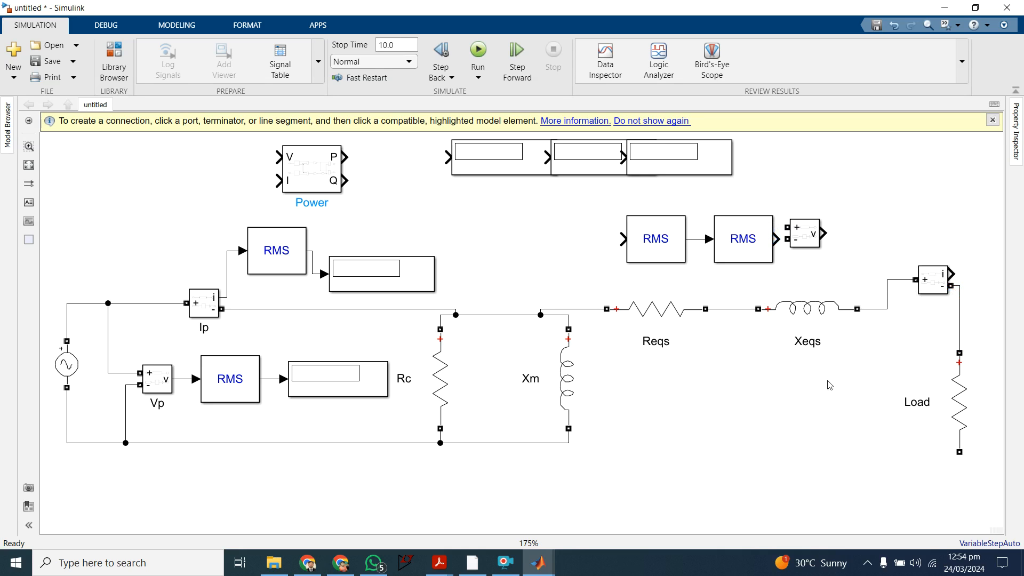
# Step: Move the Load branch further right of the current measurement and connect its lower terminal to the return line below Xm
pyautogui.scroll(-1, 829, 385)
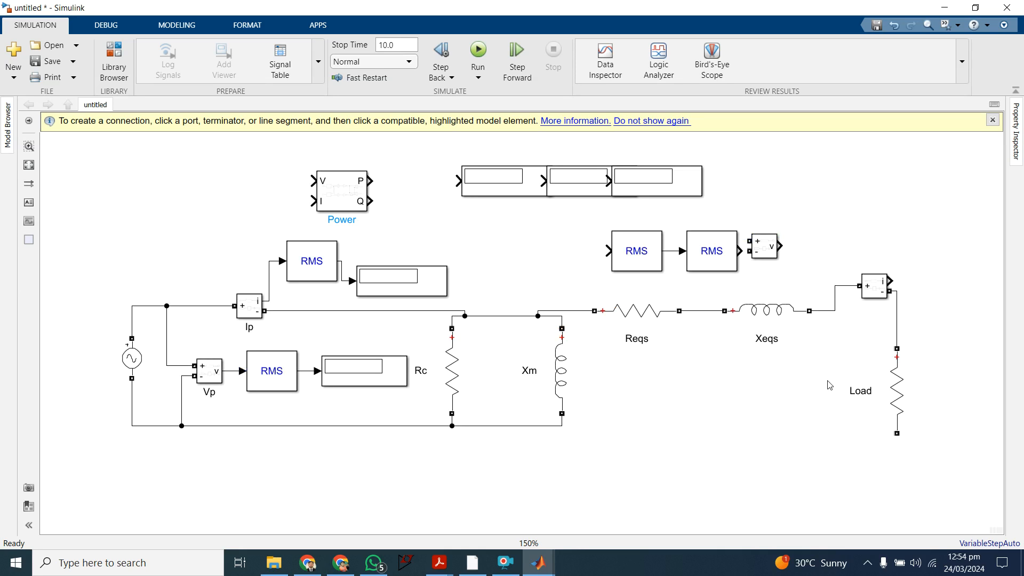
pyautogui.scroll(-1, 830, 385)
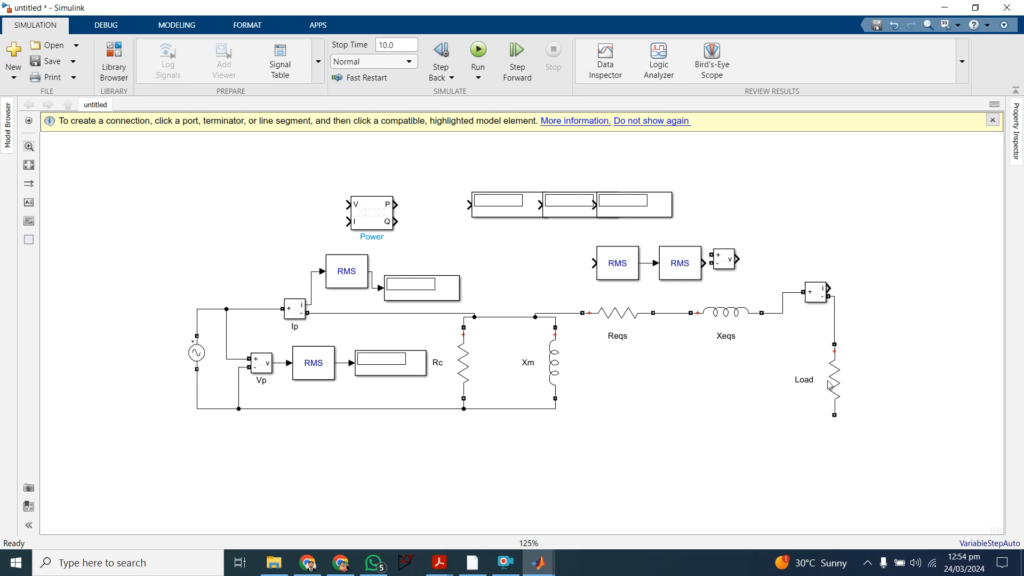
pyautogui.moveTo(837, 380); pyautogui.dragTo(891, 382)
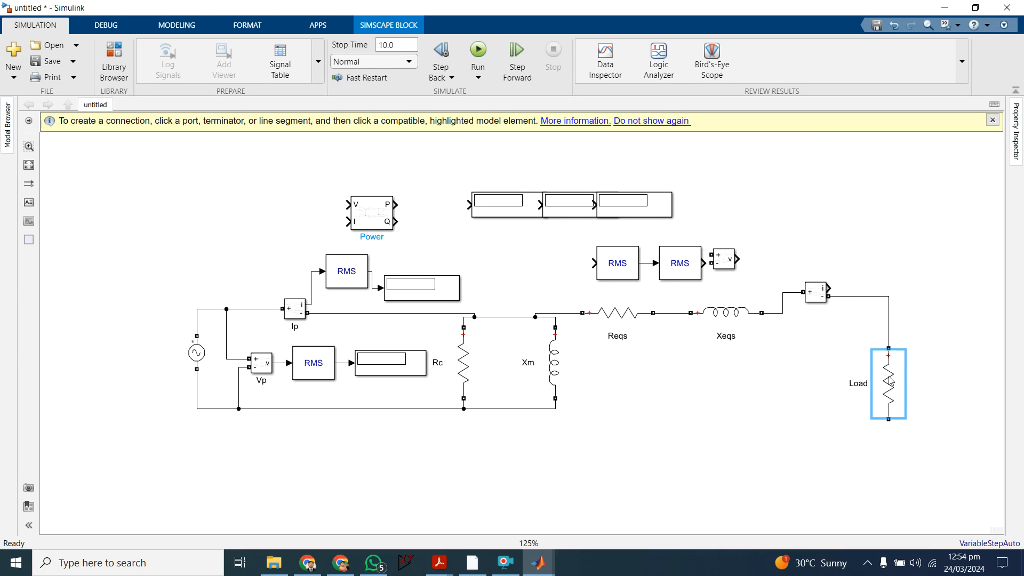
pyautogui.click(840, 342)
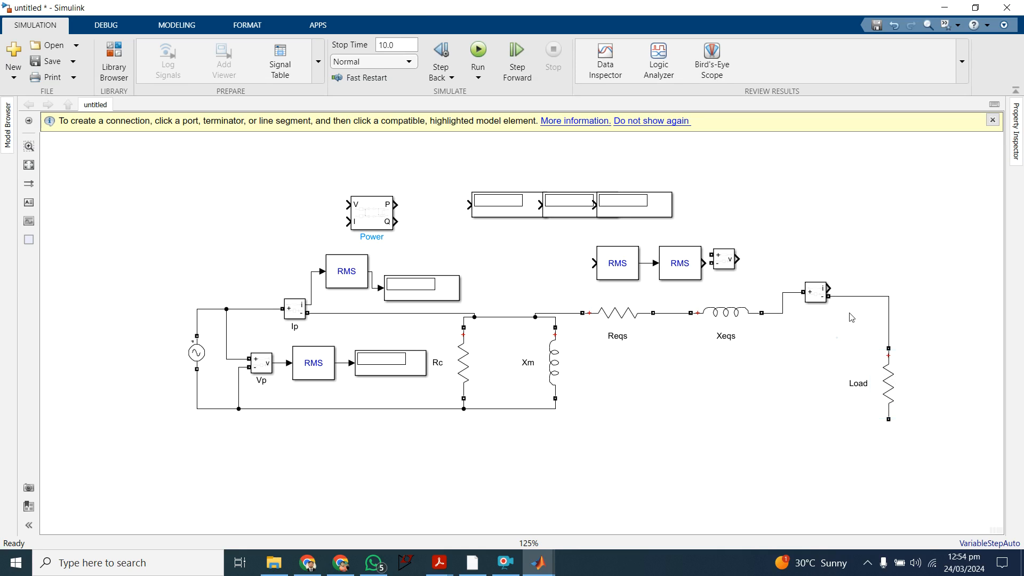
pyautogui.moveTo(888, 420); pyautogui.dragTo(554, 409)
pyautogui.moveTo(892, 370); pyautogui.dragTo(928, 357)
pyautogui.click(675, 263)
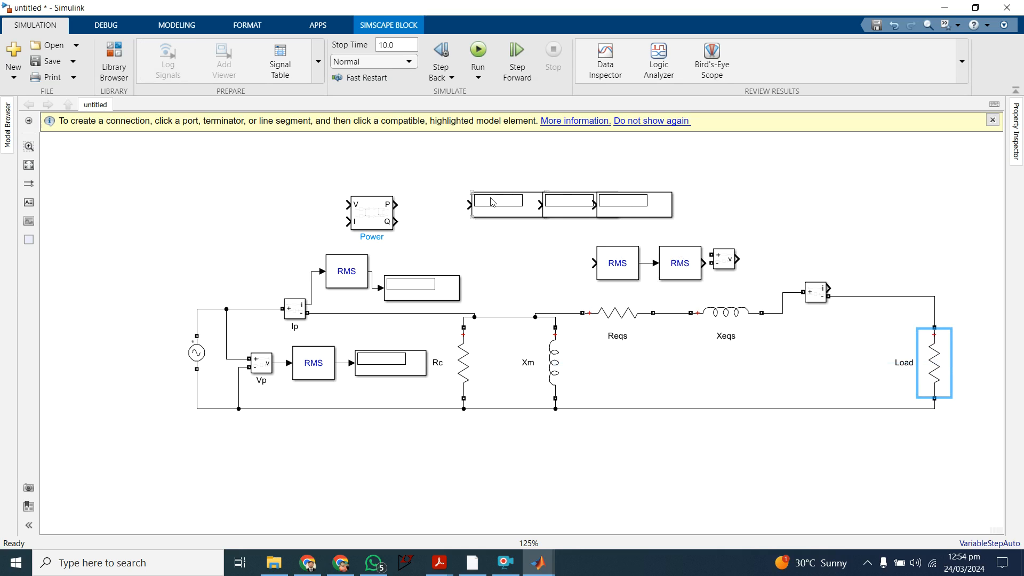
# Step: Place the unused voltage measurement block beside Load and connect its two terminals across the load
pyautogui.moveTo(734, 269); pyautogui.dragTo(875, 321)
pyautogui.click(877, 296)
pyautogui.moveTo(895, 322); pyautogui.dragTo(896, 297)
pyautogui.moveTo(923, 350); pyautogui.dragTo(869, 409)
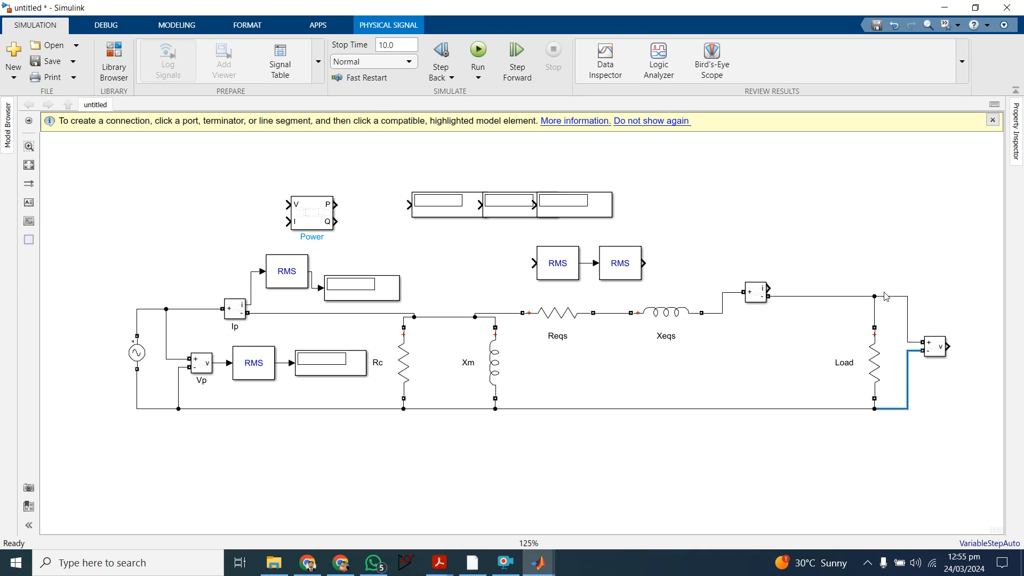
pyautogui.click(505, 563)
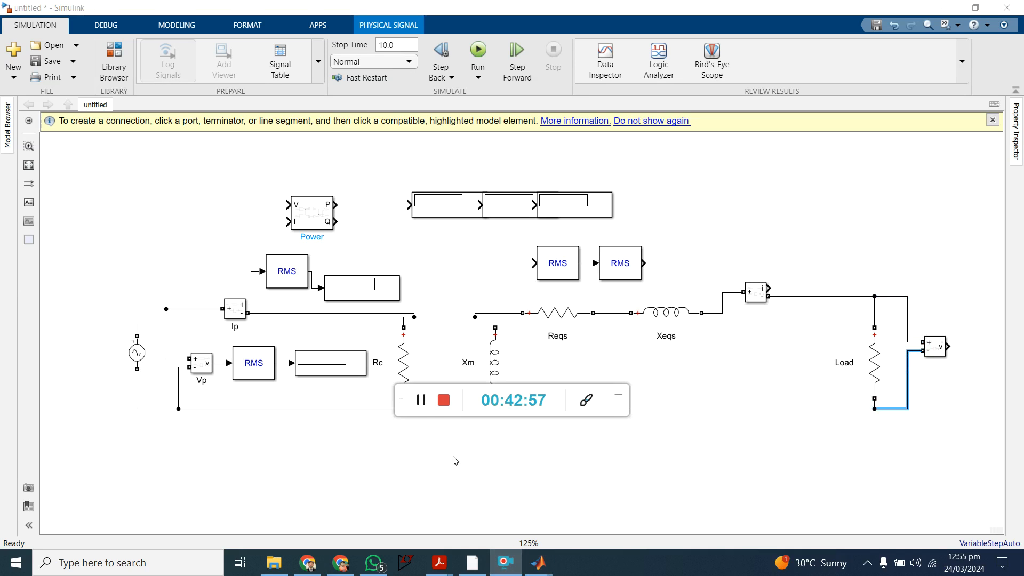
pyautogui.click(617, 397)
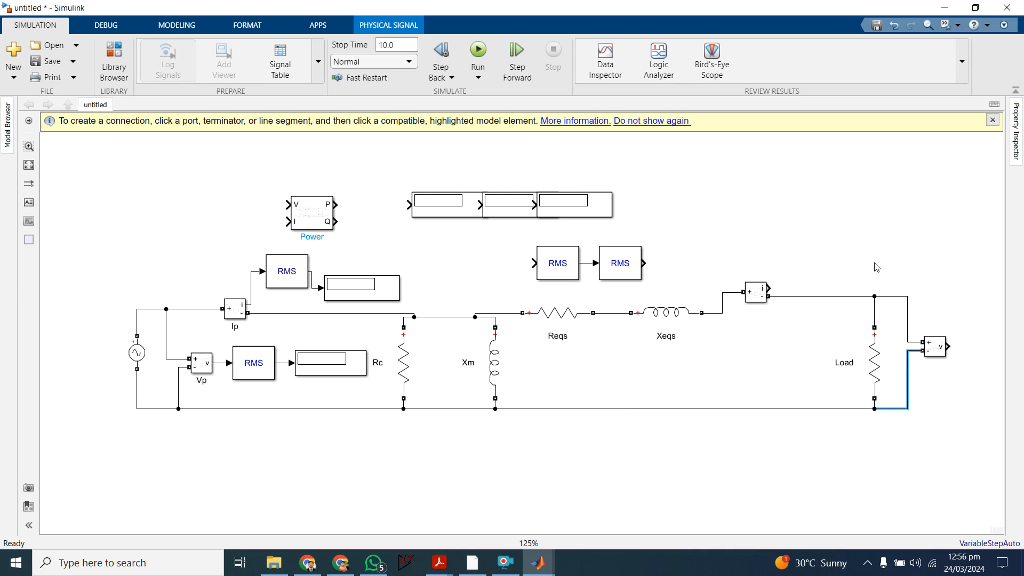
# Step: Separate the two linked RMS blocks and route the load current measurement's signal through one of them into a display
pyautogui.click(592, 263)
pyautogui.press('Delete')
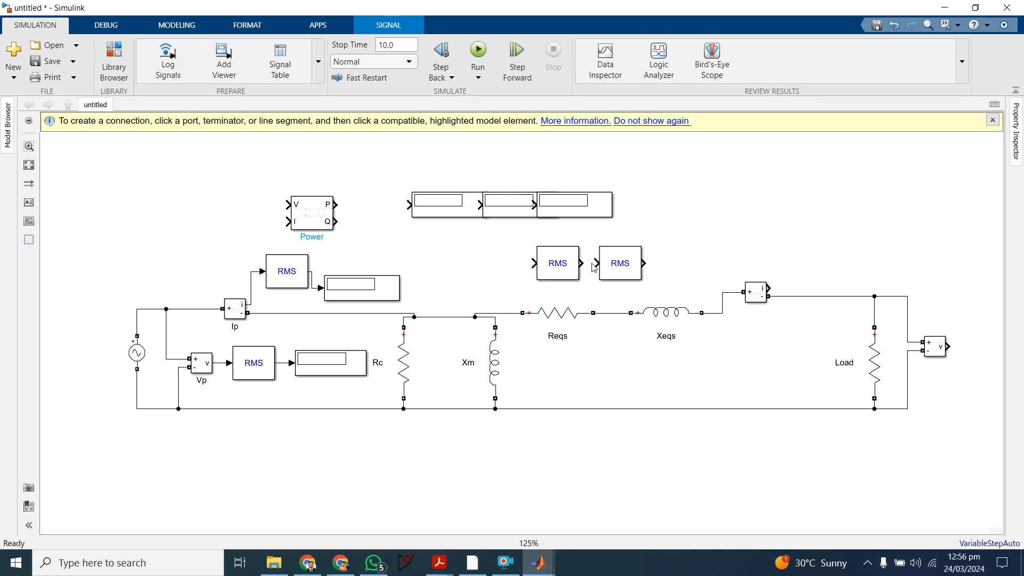
pyautogui.moveTo(613, 266); pyautogui.dragTo(769, 289)
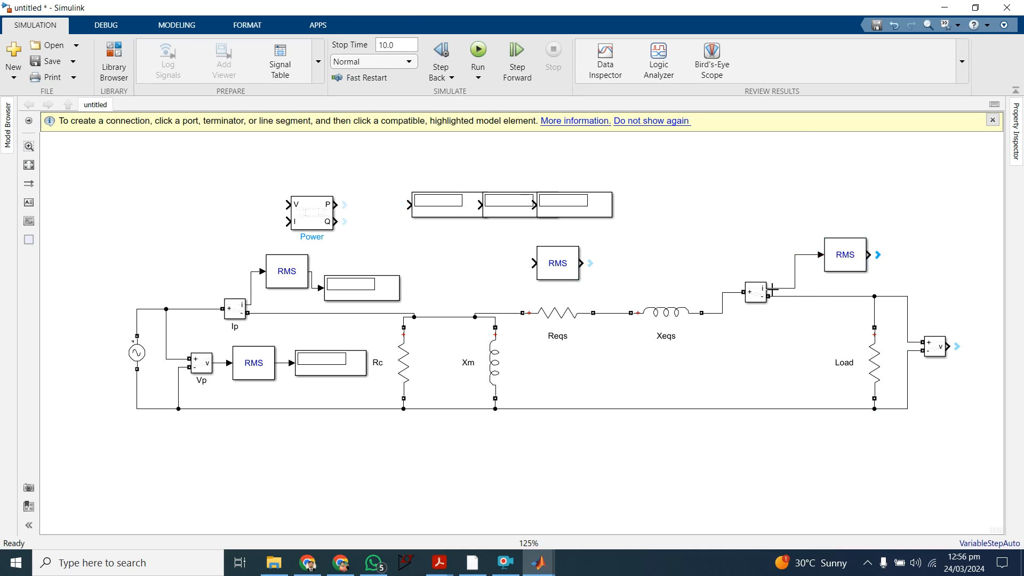
pyautogui.click(585, 215)
pyautogui.moveTo(585, 214); pyautogui.dragTo(868, 255)
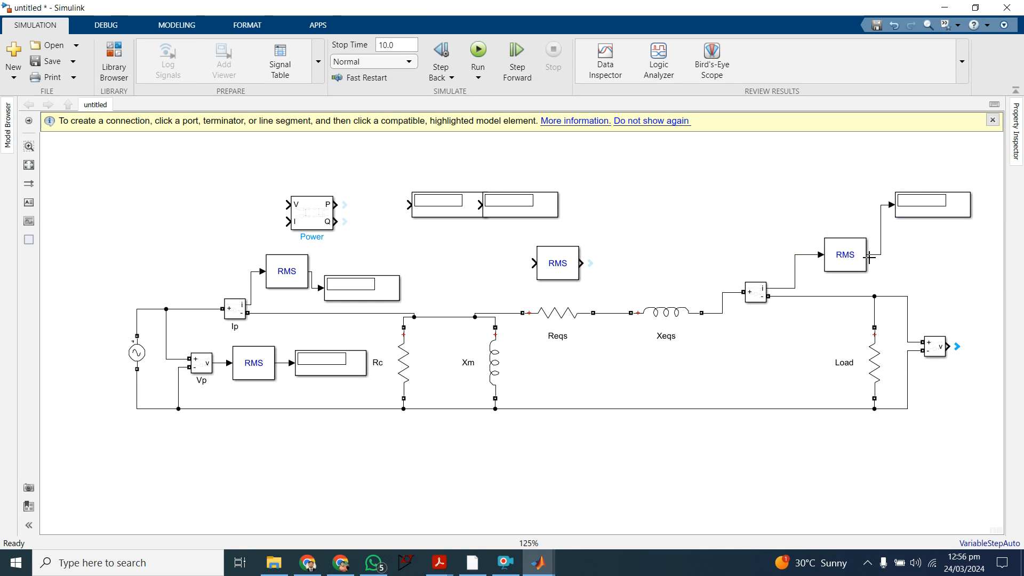
# Step: Route the load voltage measurement's output through the remaining spare RMS block into a display
pyautogui.moveTo(568, 263); pyautogui.dragTo(952, 349)
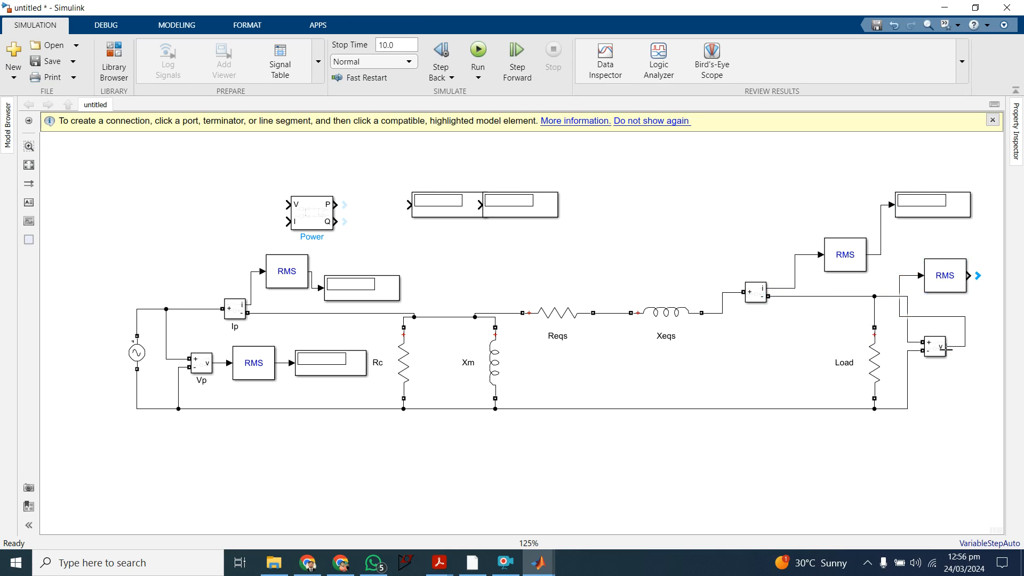
pyautogui.moveTo(945, 289); pyautogui.dragTo(878, 292)
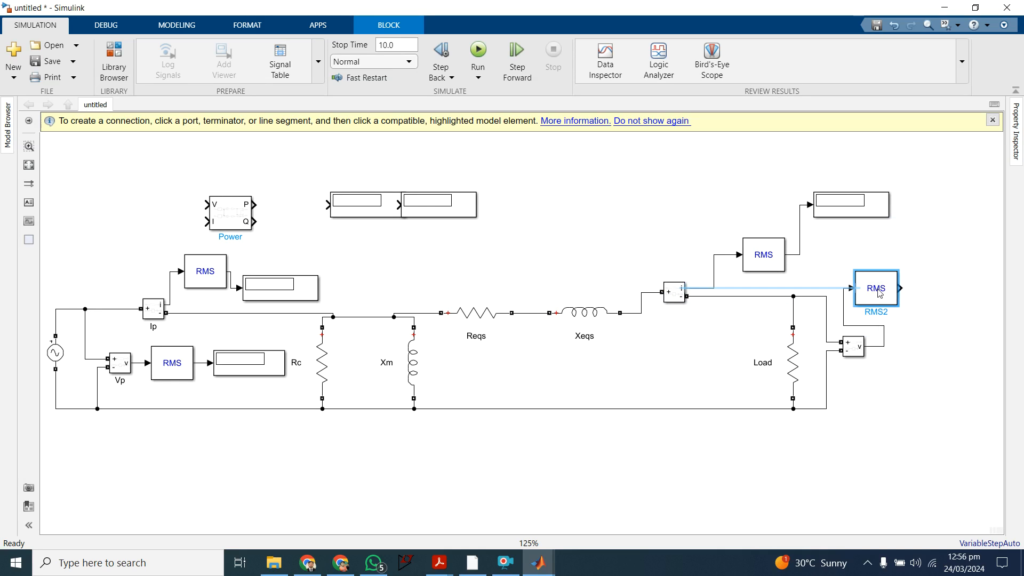
pyautogui.click(927, 373)
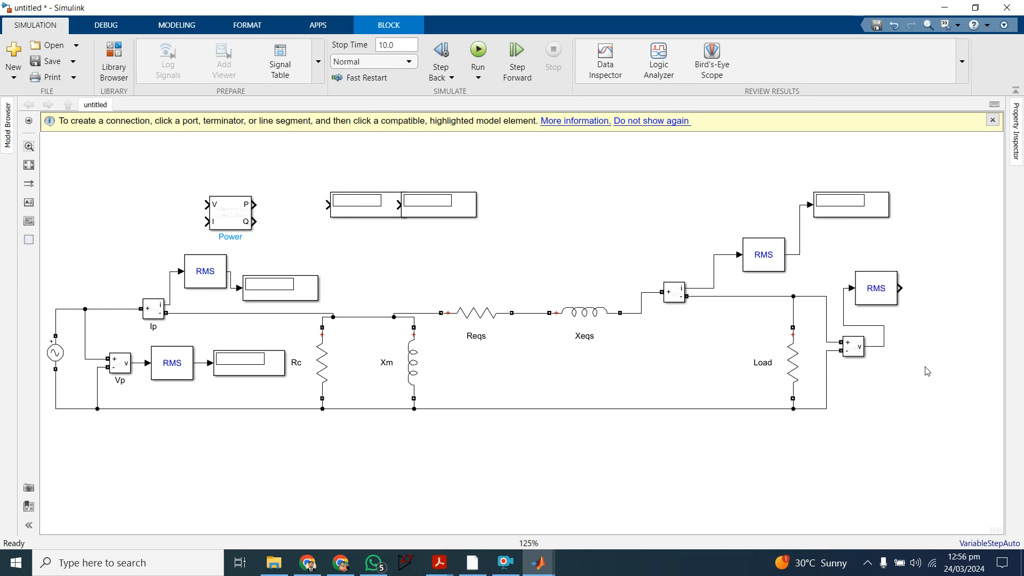
pyautogui.moveTo(463, 207); pyautogui.dragTo(983, 291)
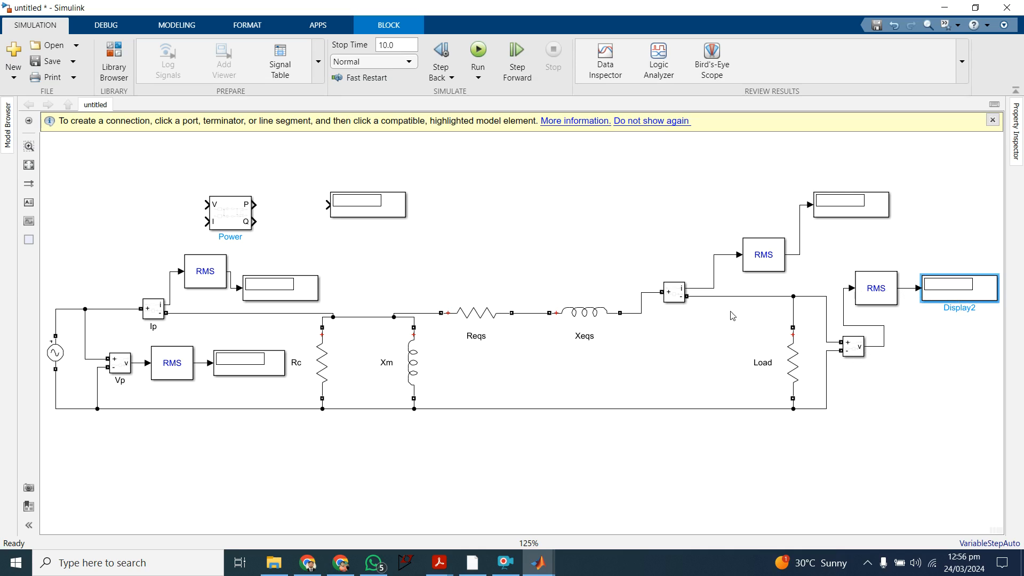
pyautogui.click(794, 355)
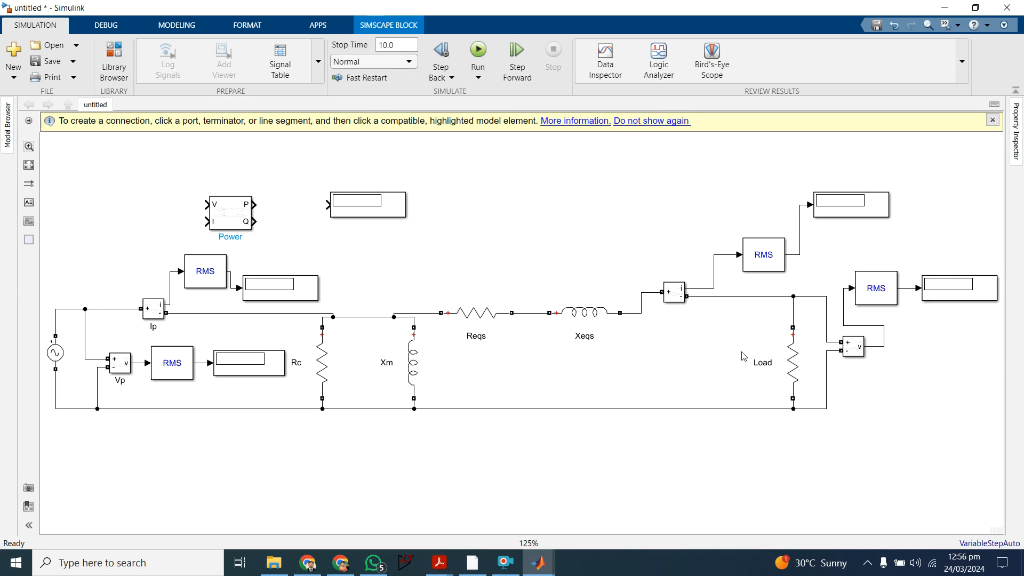
pyautogui.click(761, 314)
pyautogui.click(673, 298)
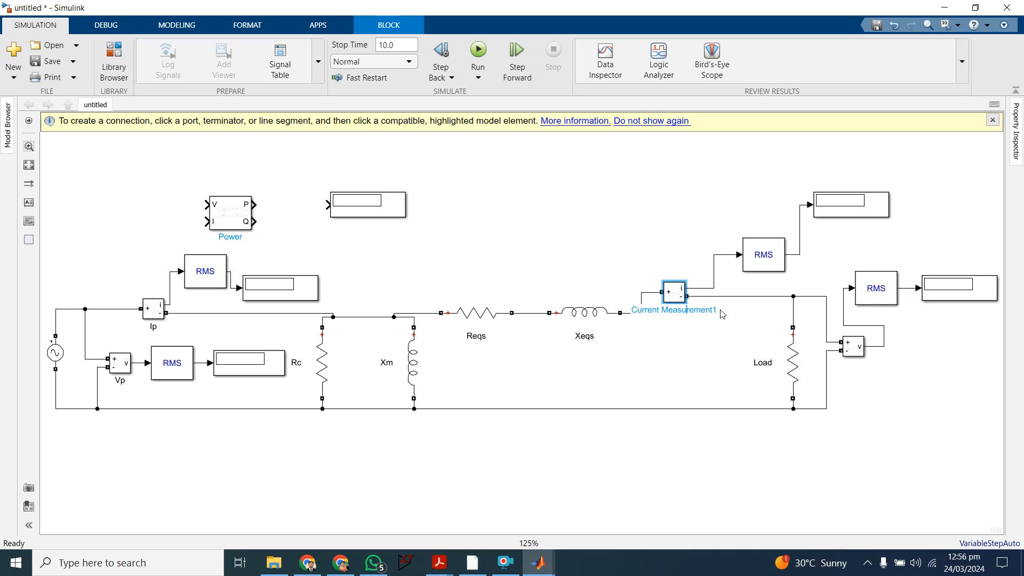
pyautogui.press('Delete')
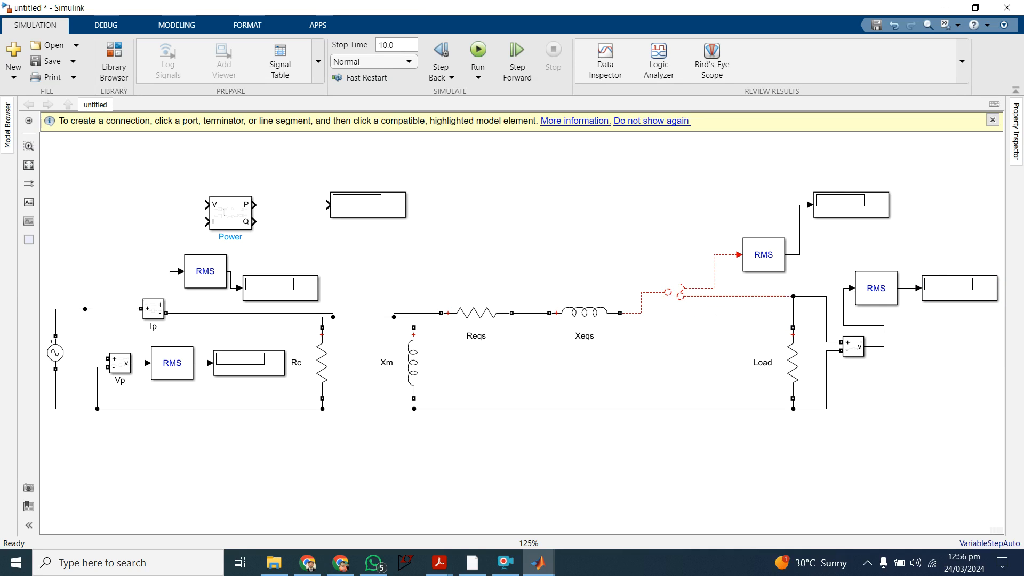
pyautogui.hotkey('ctrl', 'z')
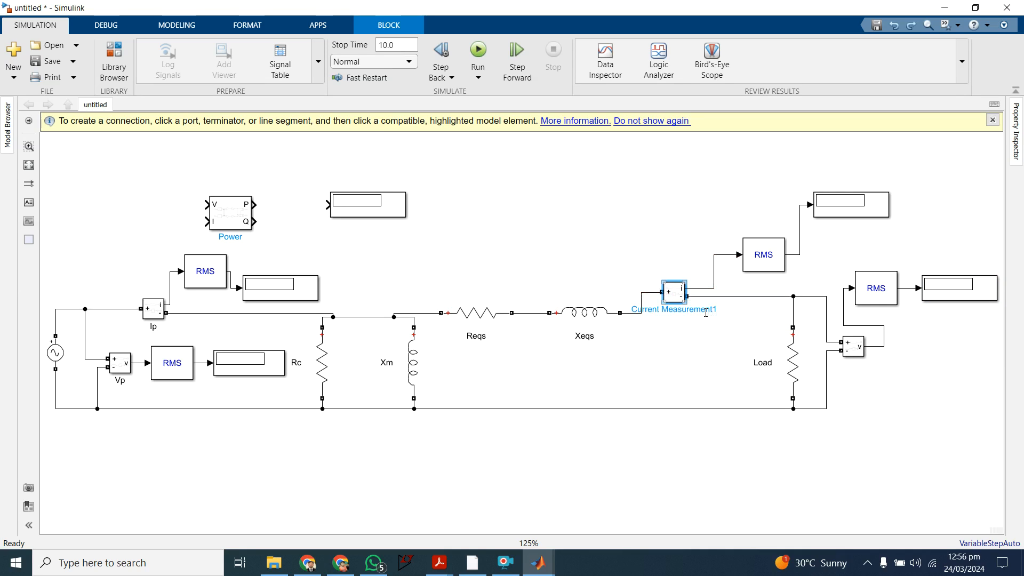
# Step: Rename the load current measurement block Is
pyautogui.press('BackSpace')
pyautogui.press('BackSpace')
pyautogui.press('BackSpace')
pyautogui.press('BackSpace')
pyautogui.press('BackSpace')
pyautogui.press('BackSpace')
pyautogui.press('BackSpace')
pyautogui.press('BackSpace')
pyautogui.press('BackSpace')
pyautogui.press('BackSpace')
pyautogui.press('BackSpace')
pyautogui.press('BackSpace')
pyautogui.press('BackSpace')
pyautogui.press('BackSpace')
pyautogui.press('BackSpace')
pyautogui.press('BackSpace')
pyautogui.press('BackSpace')
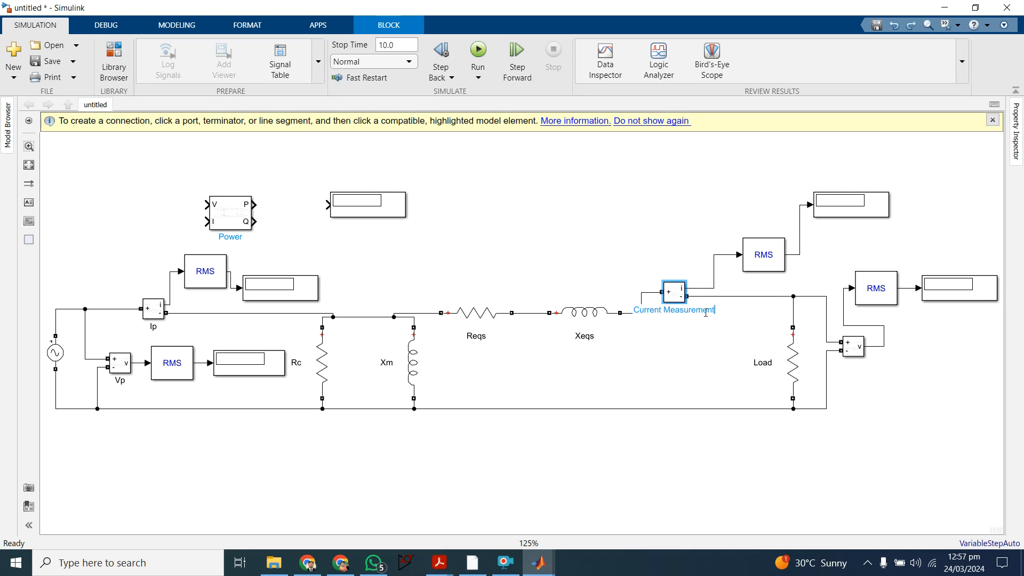
pyautogui.press('BackSpace')
pyautogui.press('BackSpace')
pyautogui.write('Is')
pyautogui.click(705, 313)
# Step: Try to rename the load voltage measurement block Is
pyautogui.click(857, 348)
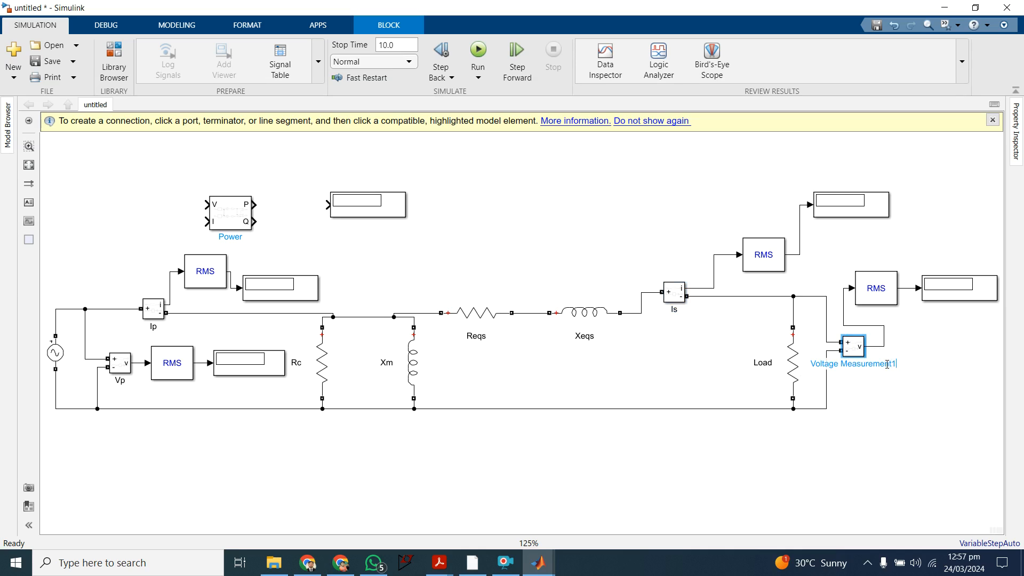
pyautogui.click(505, 563)
pyautogui.click(420, 399)
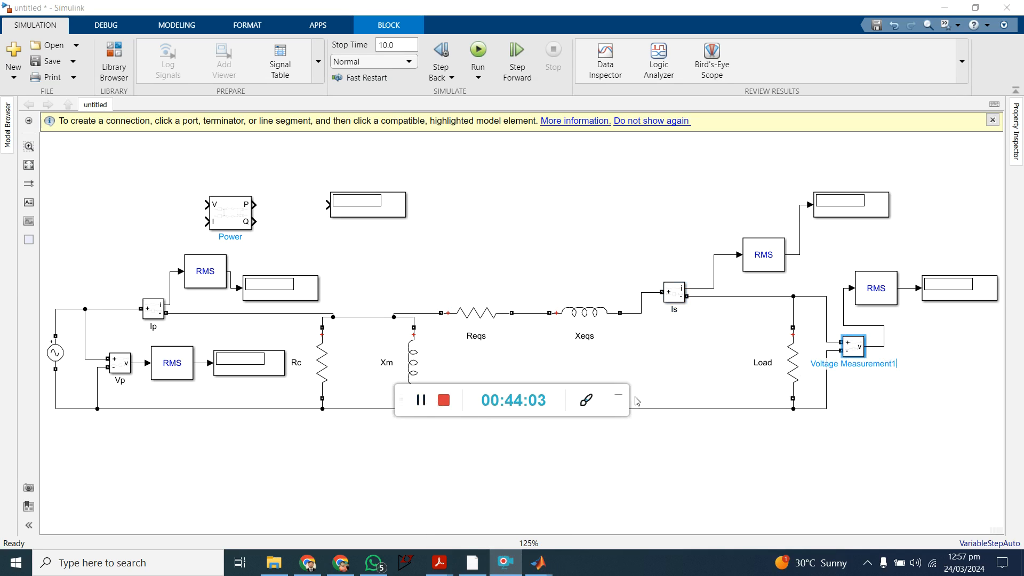
pyautogui.click(618, 396)
pyautogui.press('BackSpace')
pyautogui.press('BackSpace')
pyautogui.press('BackSpace')
pyautogui.press('BackSpace')
pyautogui.press('BackSpace')
pyautogui.press('BackSpace')
pyautogui.press('BackSpace')
pyautogui.press('BackSpace')
pyautogui.press('BackSpace')
pyautogui.press('BackSpace')
pyautogui.press('BackSpace')
pyautogui.press('BackSpace')
pyautogui.press('BackSpace')
pyautogui.press('BackSpace')
pyautogui.press('BackSpace')
pyautogui.press('BackSpace')
pyautogui.press('BackSpace')
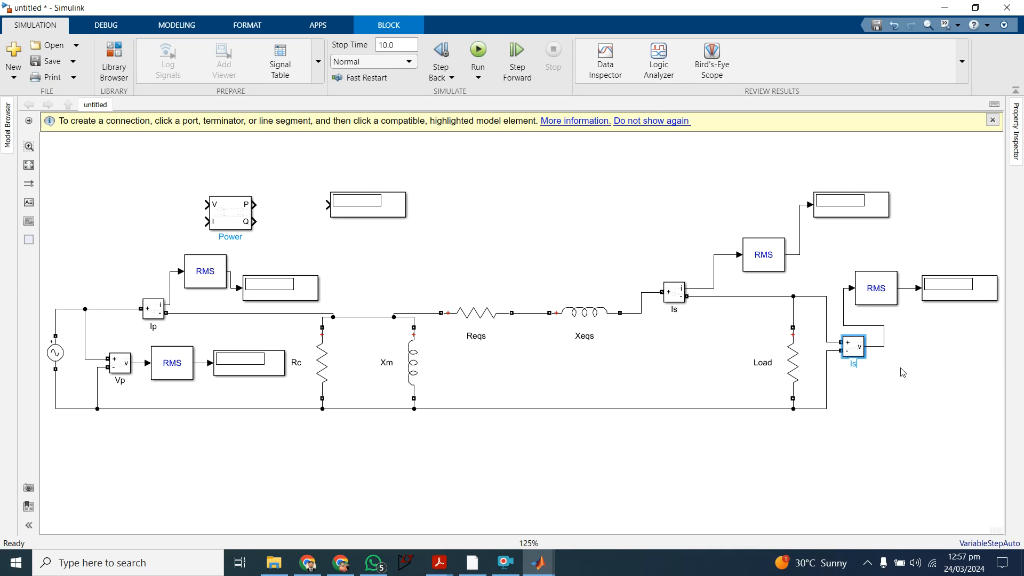
pyautogui.click(903, 373)
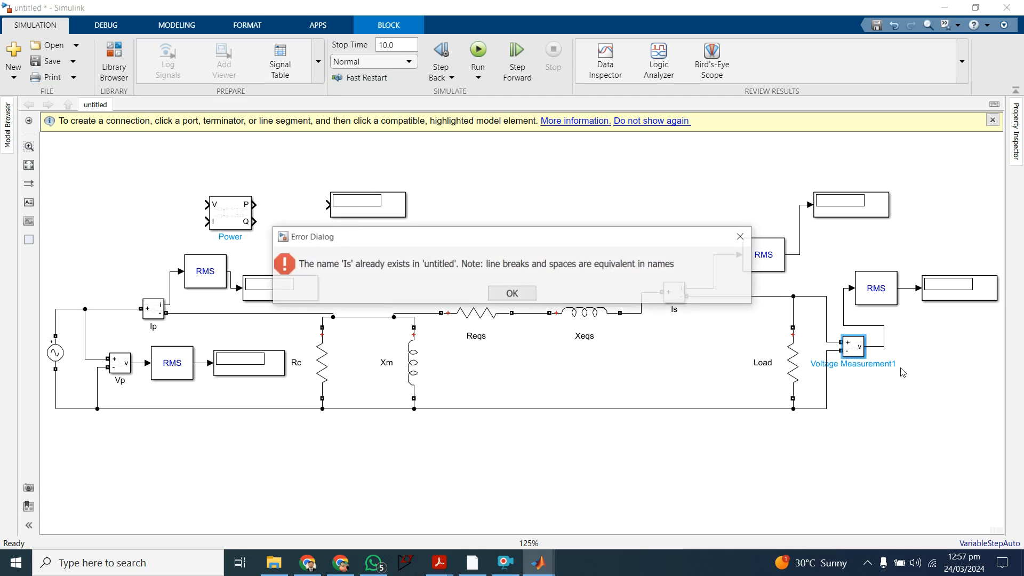
pyautogui.click(745, 242)
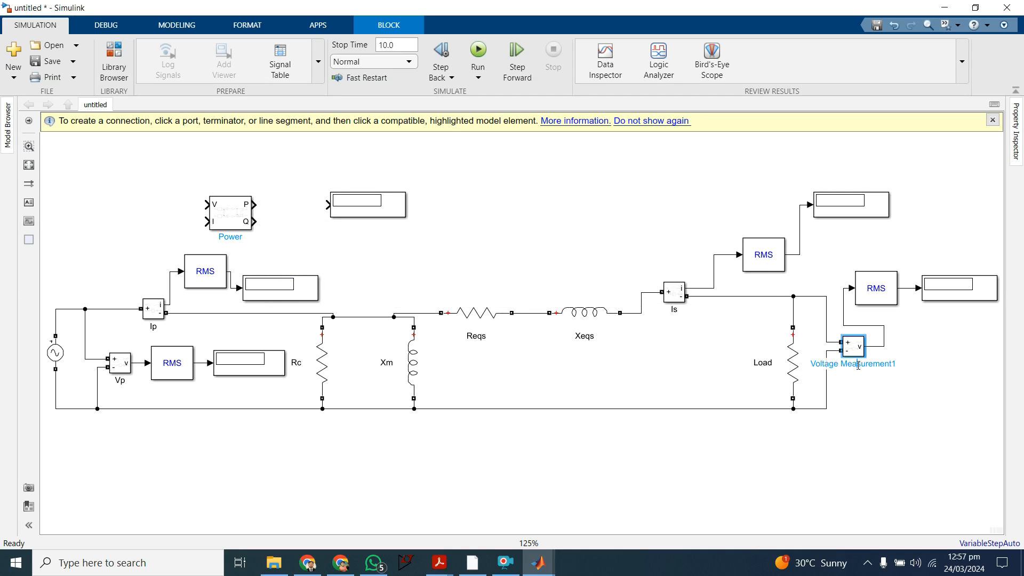
# Step: Rename the load voltage measurement block Vs
pyautogui.press('BackSpace')
pyautogui.press('BackSpace')
pyautogui.press('BackSpace')
pyautogui.press('BackSpace')
pyautogui.press('BackSpace')
pyautogui.press('BackSpace')
pyautogui.press('BackSpace')
pyautogui.press('BackSpace')
pyautogui.press('BackSpace')
pyautogui.press('BackSpace')
pyautogui.press('BackSpace')
pyautogui.press('BackSpace')
pyautogui.press('BackSpace')
pyautogui.press('BackSpace')
pyautogui.press('BackSpace')
pyautogui.press('BackSpace')
# Step: Move the Power block and spare display higher, and connect Power's I and V inputs to the Ip and Vp measurement signals
pyautogui.click(374, 209)
pyautogui.moveTo(374, 209); pyautogui.dragTo(410, 180)
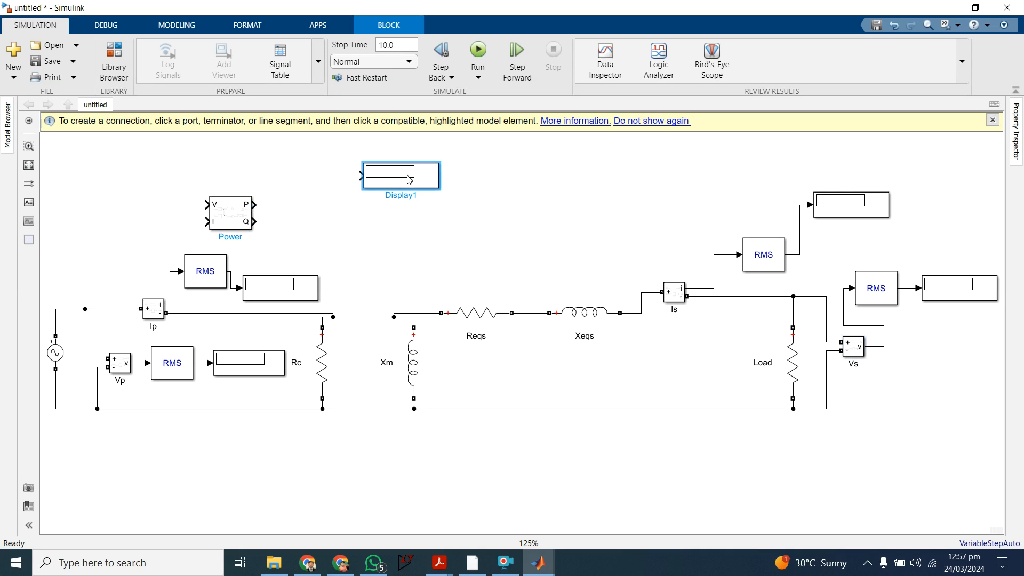
pyautogui.moveTo(232, 228); pyautogui.dragTo(264, 190)
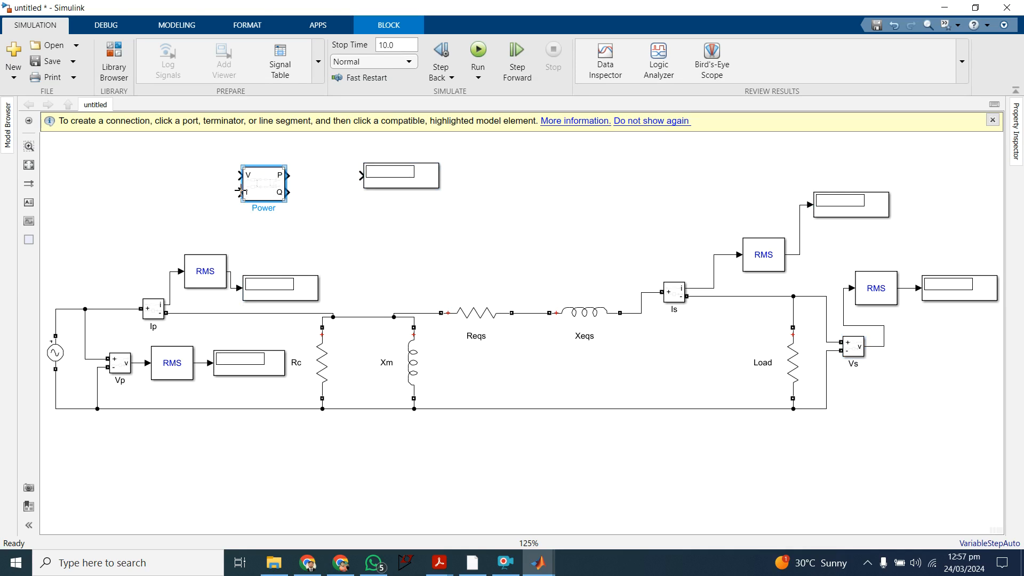
pyautogui.moveTo(239, 192)
pyautogui.mouseDown()
pyautogui.moveTo(144, 229)
pyautogui.moveTo(171, 272)
pyautogui.mouseUp()
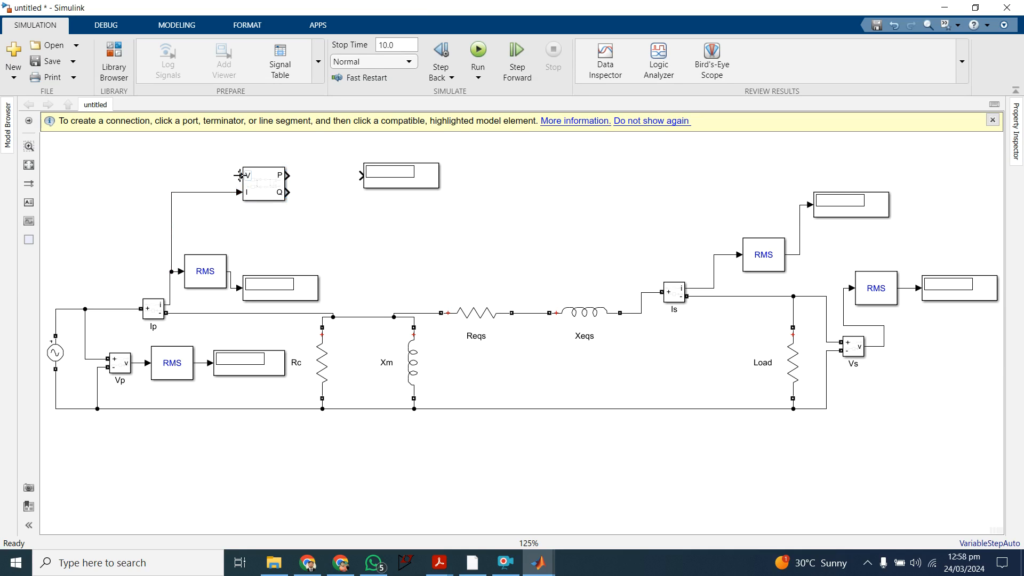
pyautogui.moveTo(240, 176); pyautogui.dragTo(136, 364)
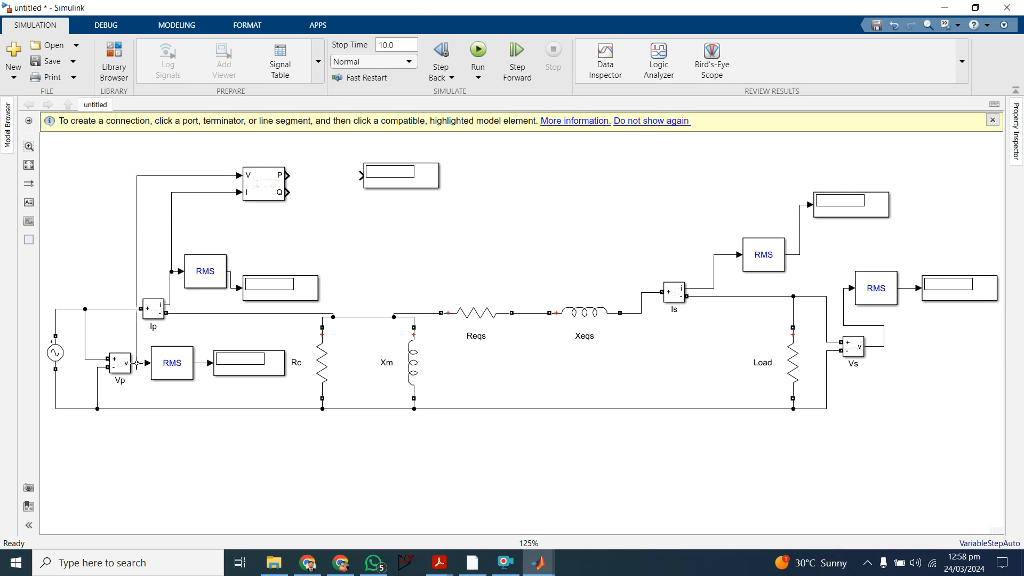
# Step: Move the spare display further from the Power block and paste two copies of the Ip RMS block
pyautogui.moveTo(401, 181); pyautogui.dragTo(508, 180)
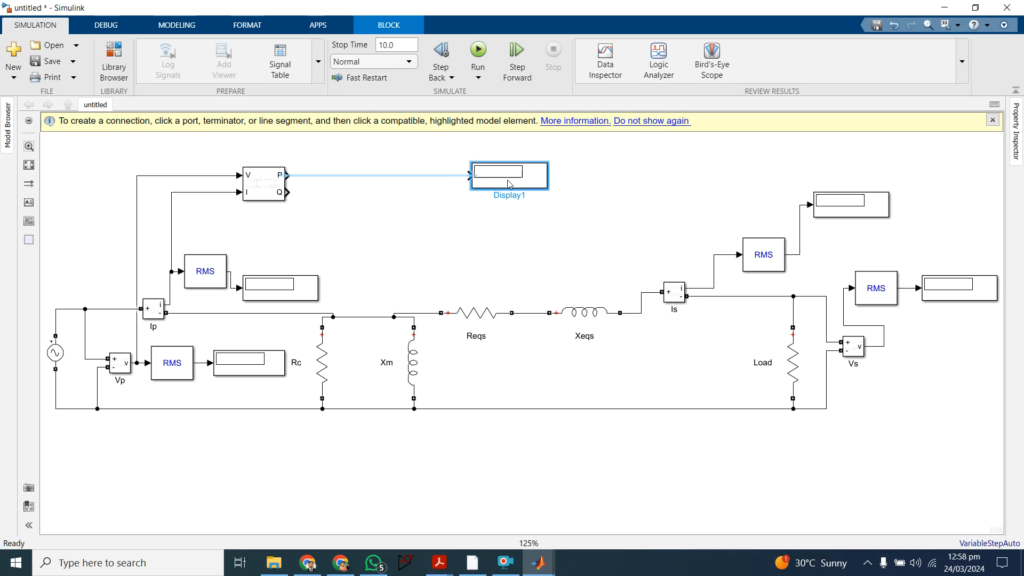
pyautogui.click(225, 281)
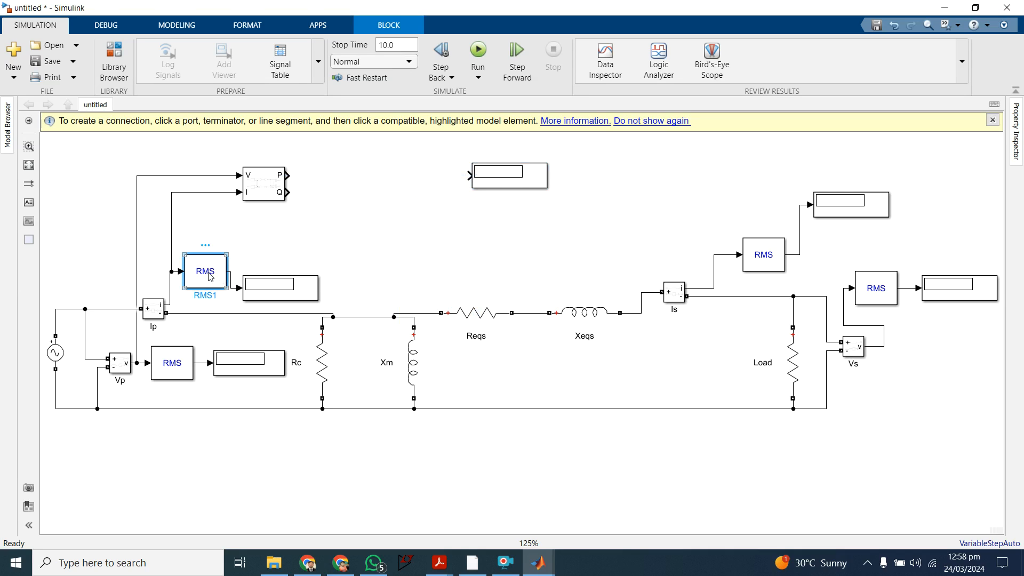
pyautogui.hotkey('ctrl', 'c')
pyautogui.hotkey('ctrl', 'v')
pyautogui.click(744, 179)
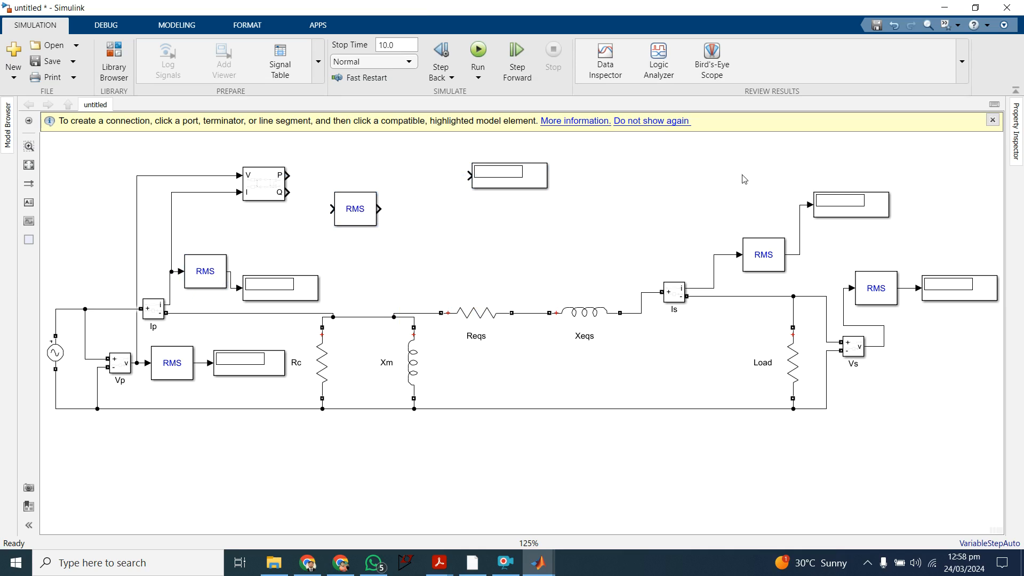
pyautogui.hotkey('ctrl', 'v')
# Step: Connect the Power block's P output through one copied RMS block to the spare display
pyautogui.moveTo(345, 220); pyautogui.dragTo(366, 186)
pyautogui.click(344, 177)
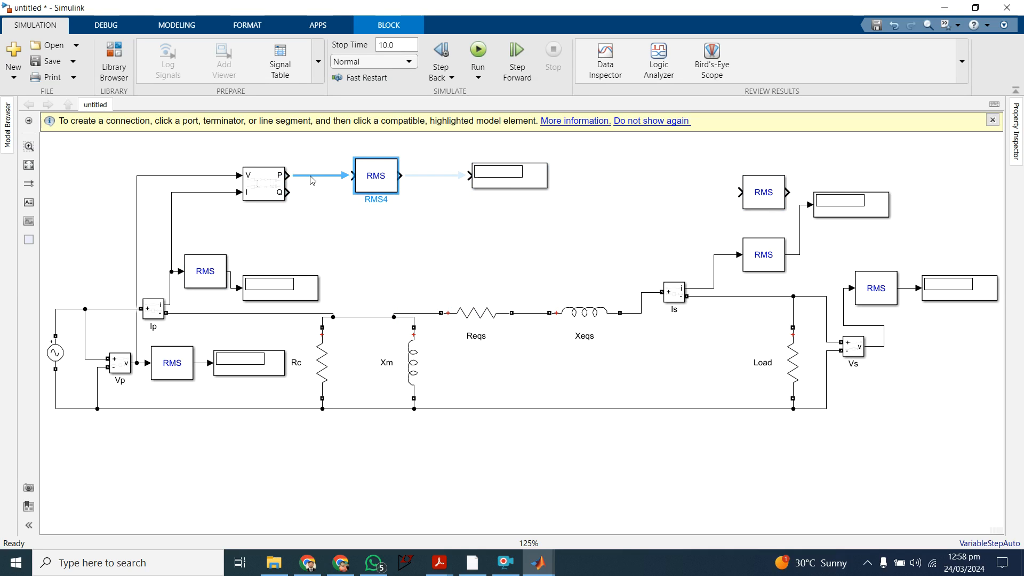
pyautogui.moveTo(507, 180); pyautogui.dragTo(473, 182)
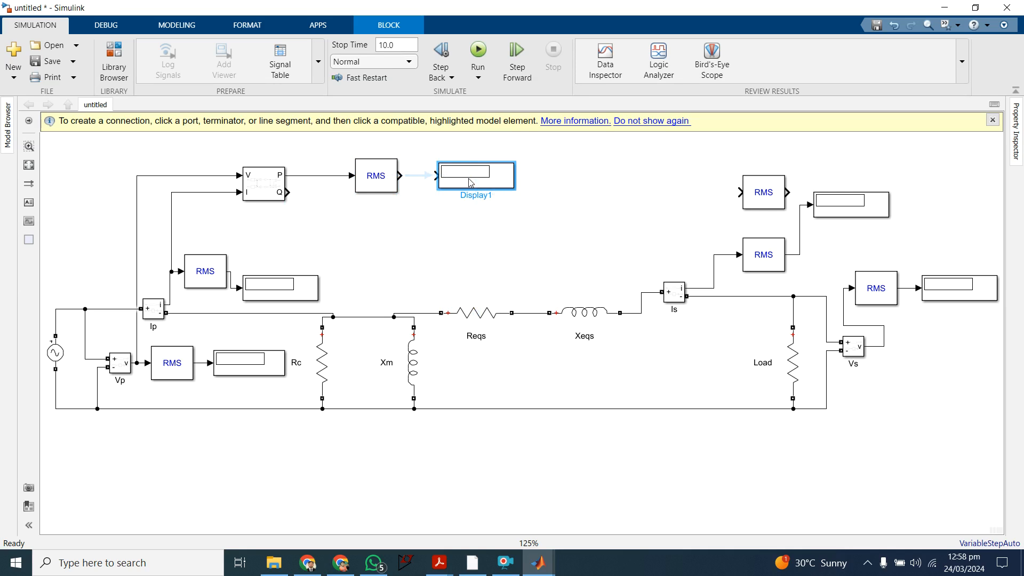
pyautogui.click(421, 178)
pyautogui.click(589, 187)
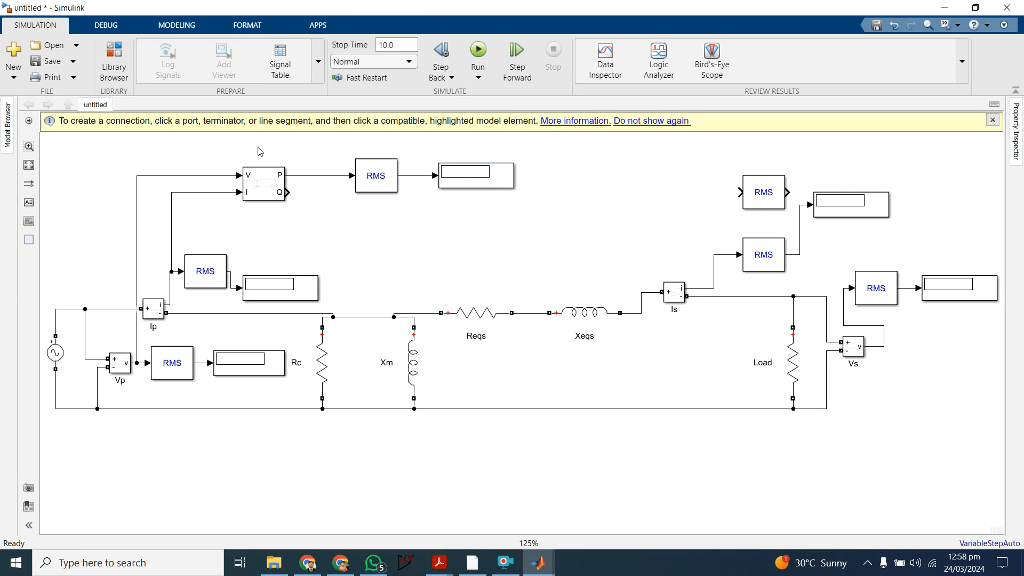
# Step: Delete the unconnected RMS block and paste a copy of the Power, RMS and Pin-side display chain above the Is measurement
pyautogui.click(742, 190)
pyautogui.press('Delete')
pyautogui.moveTo(202, 141); pyautogui.dragTo(558, 213)
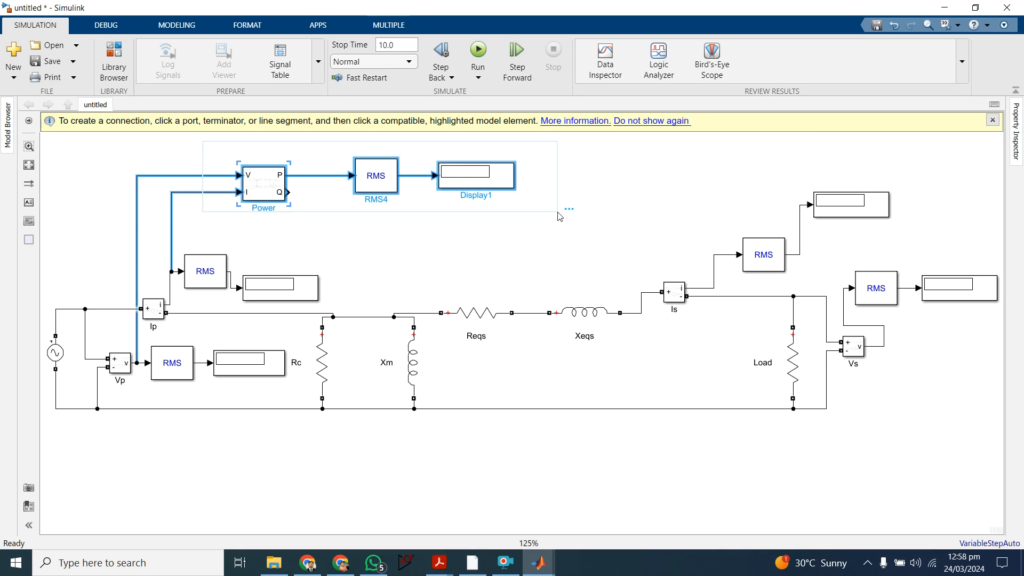
pyautogui.click(698, 197)
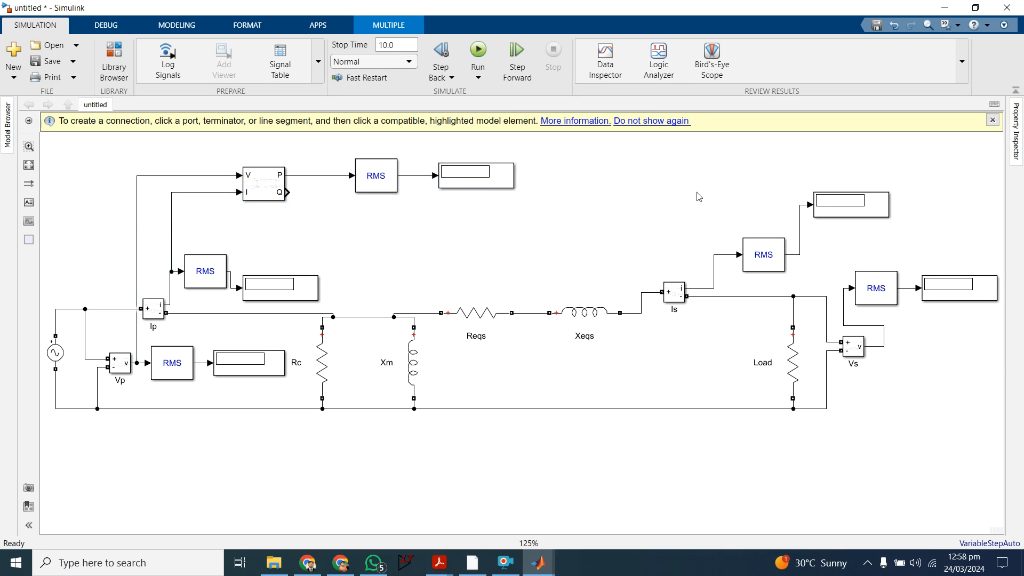
pyautogui.hotkey('ctrl', 'v')
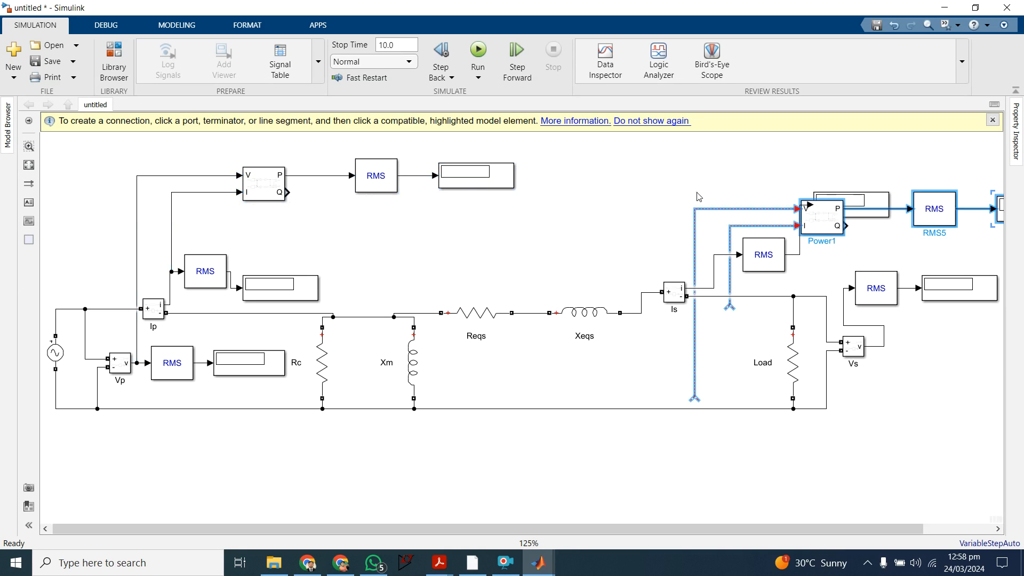
pyautogui.moveTo(944, 216); pyautogui.dragTo(871, 163)
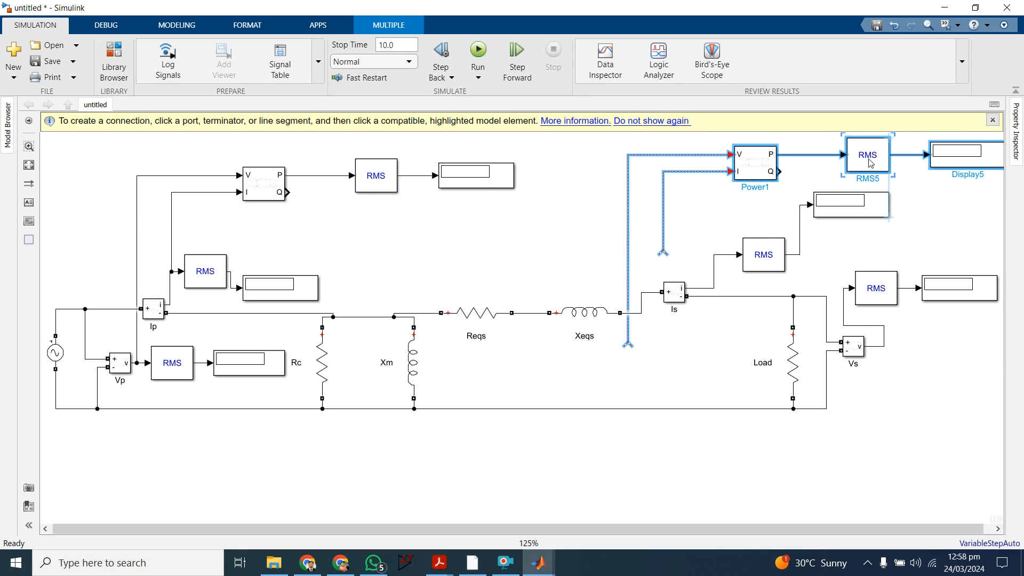
pyautogui.click(701, 224)
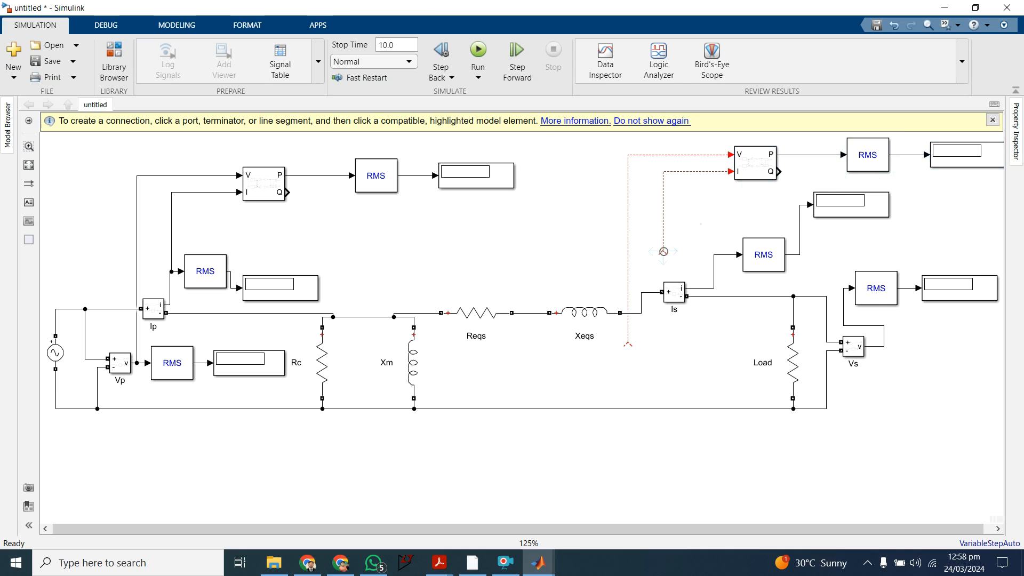
# Step: Connect the copied Power block's I input to the Is signal and its V input to the Vs signal
pyautogui.moveTo(663, 251); pyautogui.dragTo(681, 250)
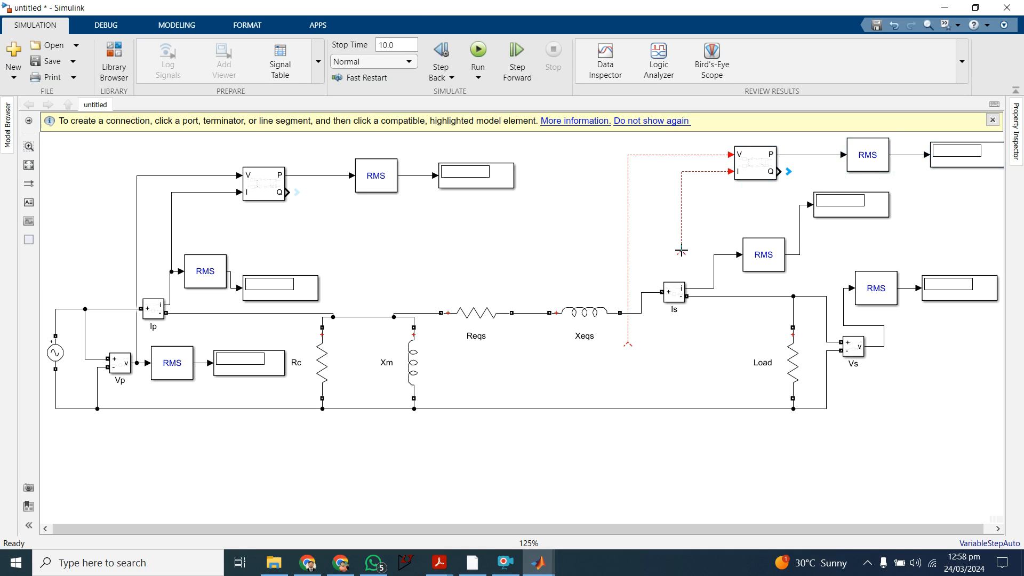
pyautogui.moveTo(681, 250); pyautogui.dragTo(700, 287)
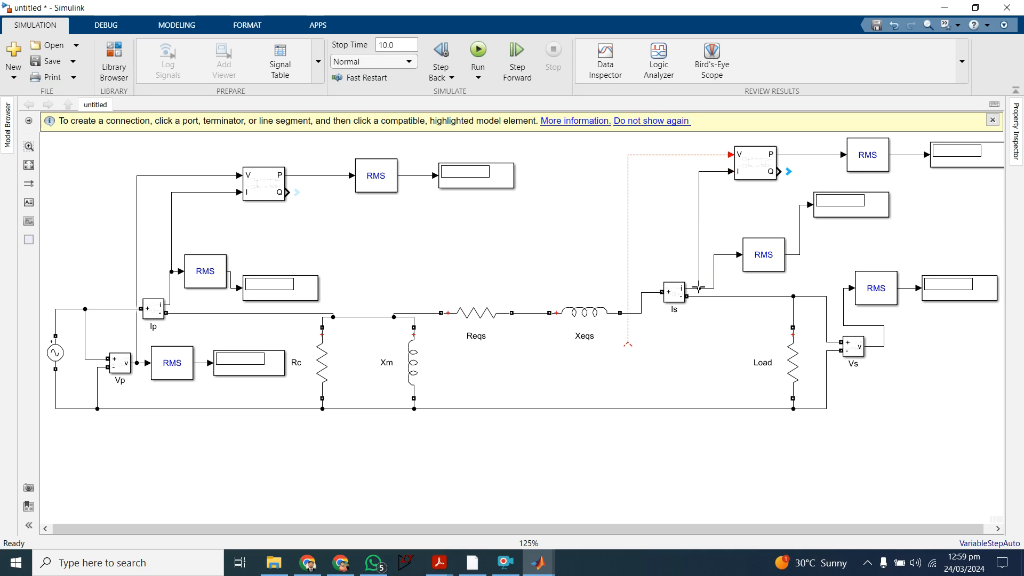
pyautogui.moveTo(629, 341); pyautogui.dragTo(844, 292)
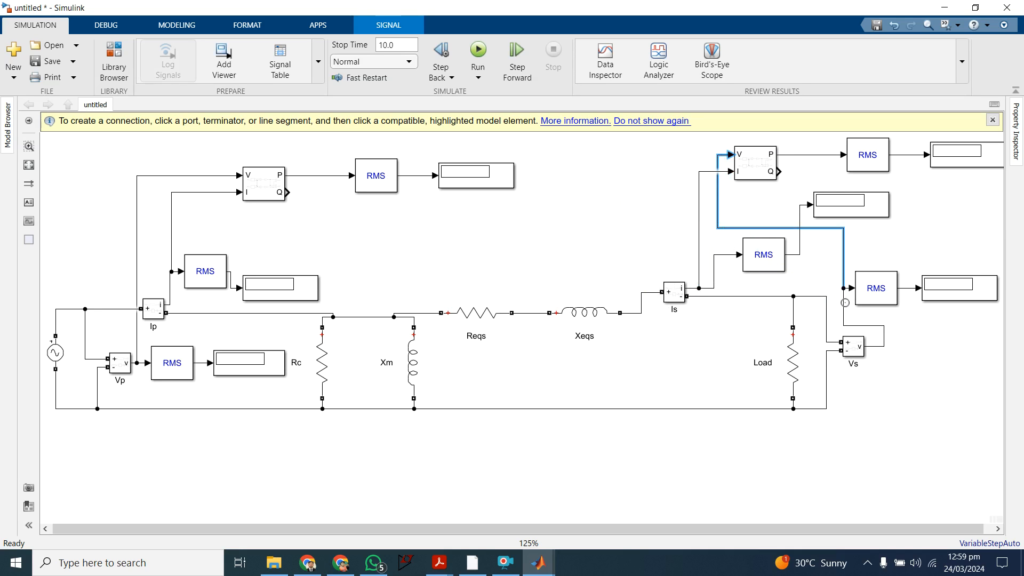
pyautogui.click(938, 232)
# Step: Move the load-side power display closer to its RMS block and rename it Po
pyautogui.moveTo(974, 154); pyautogui.dragTo(957, 159)
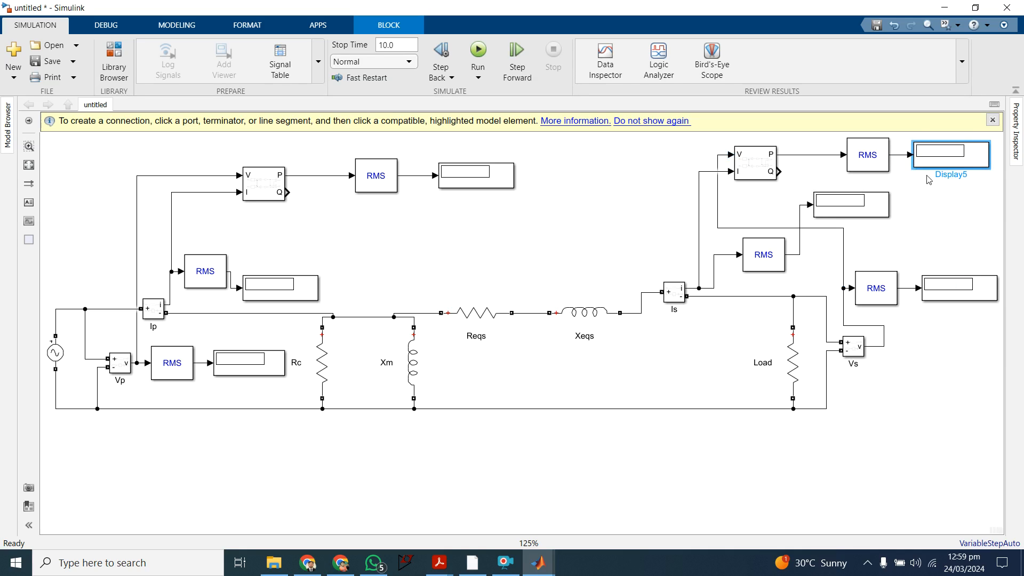
pyautogui.doubleClick(966, 175)
pyautogui.write('Po')
pyautogui.press('Return')
# Step: Rename the source-side power display Pin
pyautogui.click(454, 189)
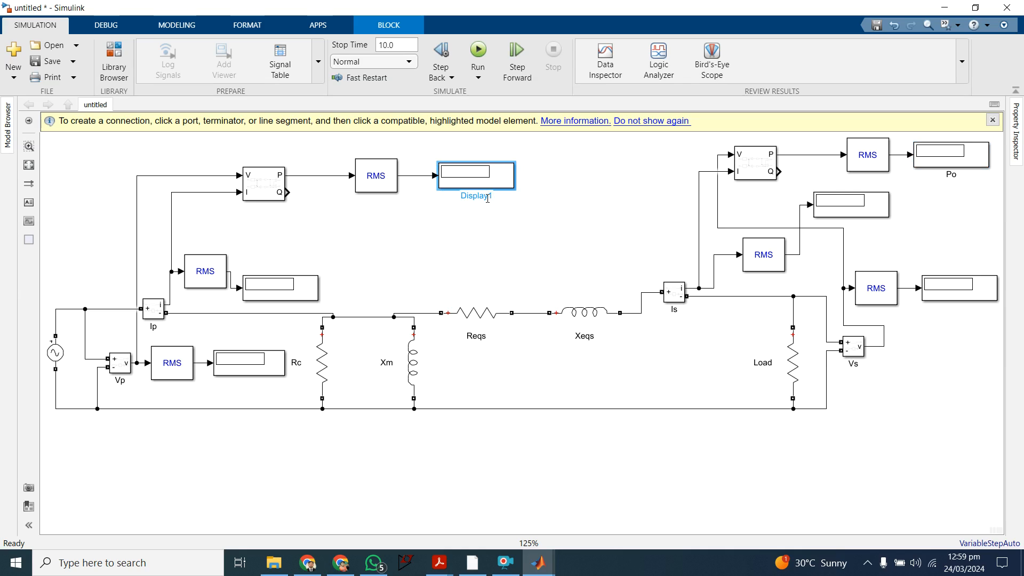
pyautogui.press('BackSpace')
pyautogui.press('BackSpace')
pyautogui.press('BackSpace')
pyautogui.press('BackSpace')
pyautogui.press('BackSpace')
pyautogui.press('BackSpace')
pyautogui.press('BackSpace')
pyautogui.press('BackSpace')
pyautogui.write('Pin')
pyautogui.press('Return')
pyautogui.click(512, 433)
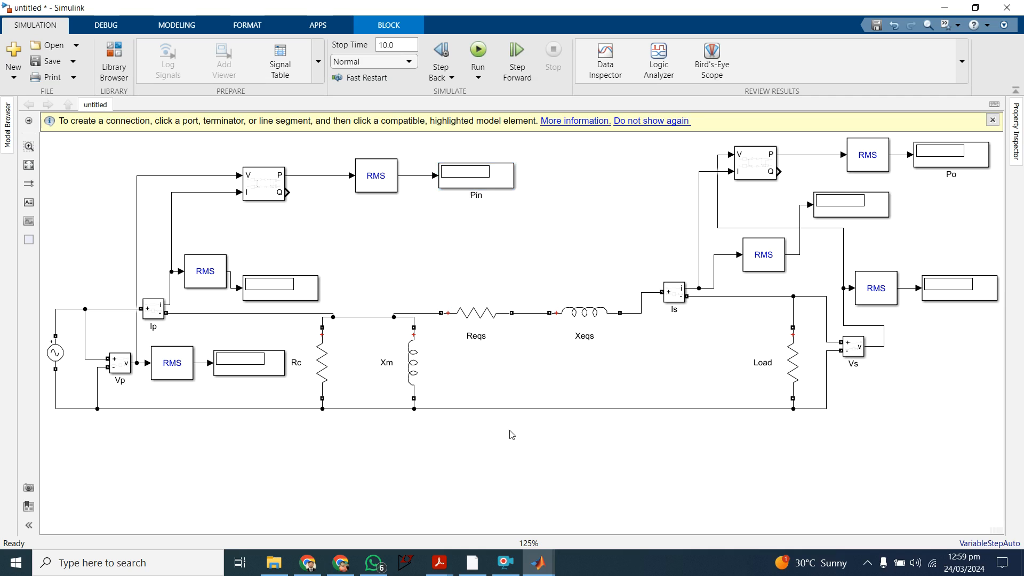
# Step: Review the simplified equivalent circuit in the scanned notes in Acrobat Reader and return to the Simulink model
pyautogui.moveTo(442, 567)
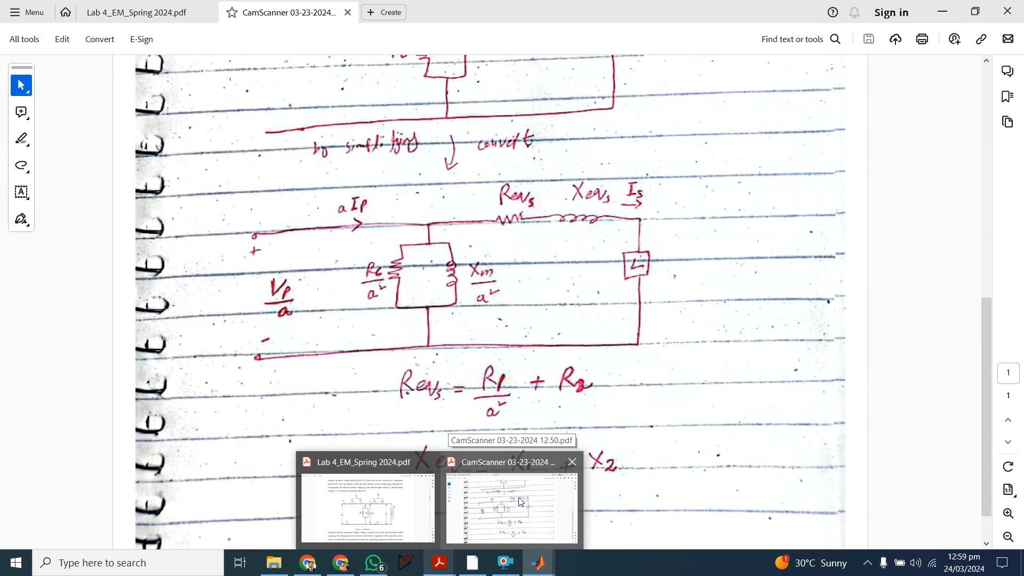
pyautogui.click(521, 502)
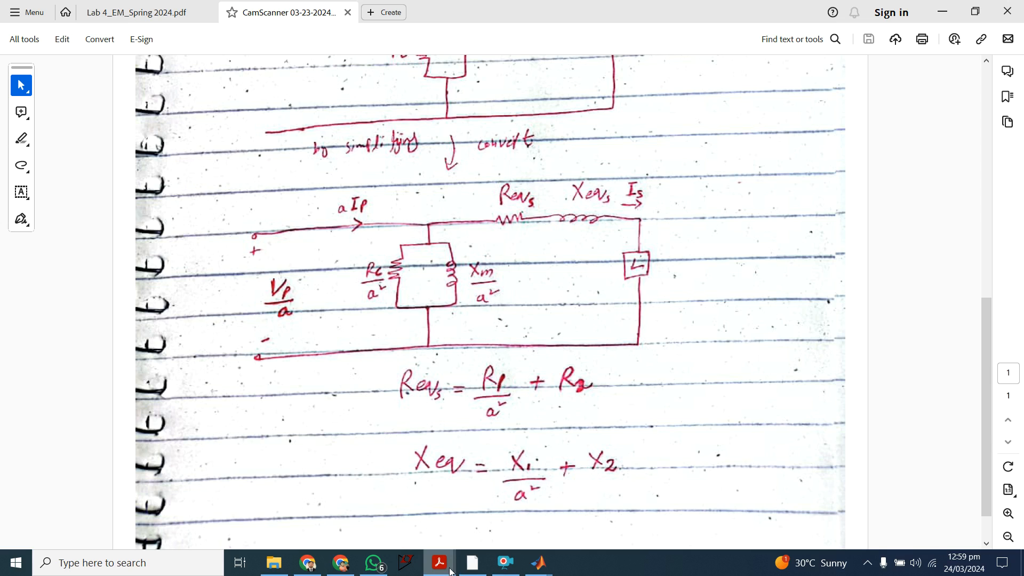
pyautogui.moveTo(443, 570)
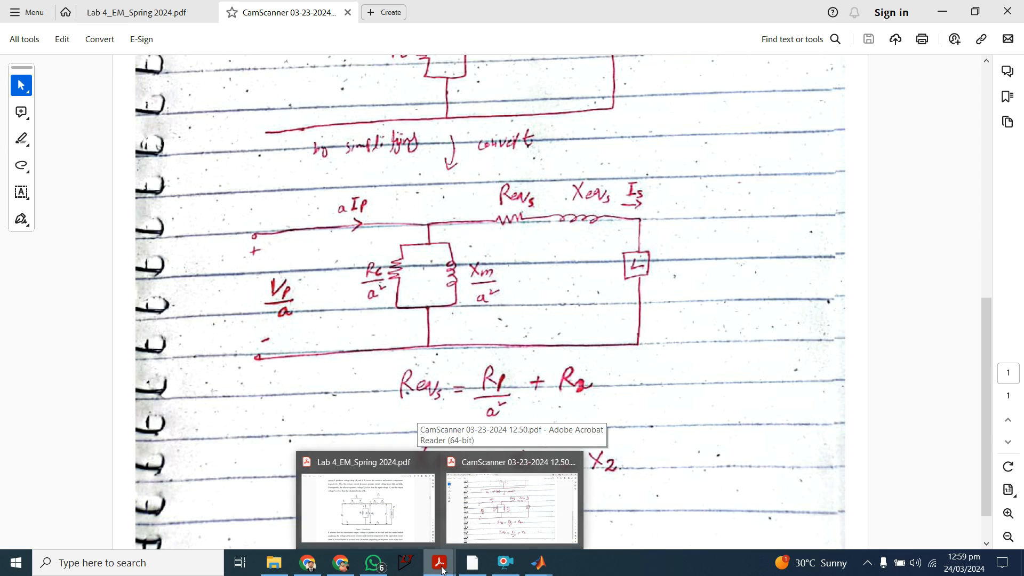
pyautogui.moveTo(540, 572)
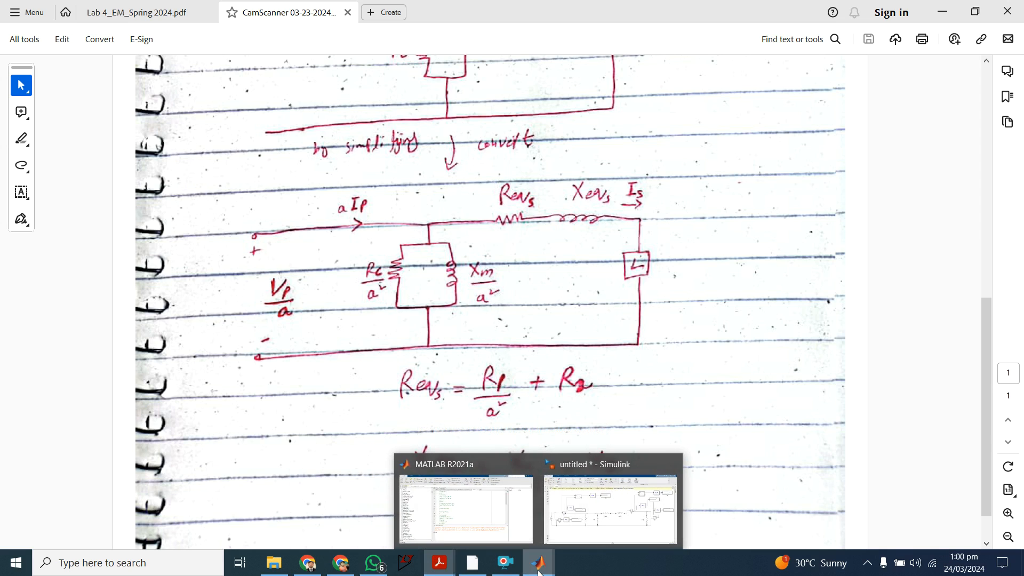
pyautogui.click(580, 533)
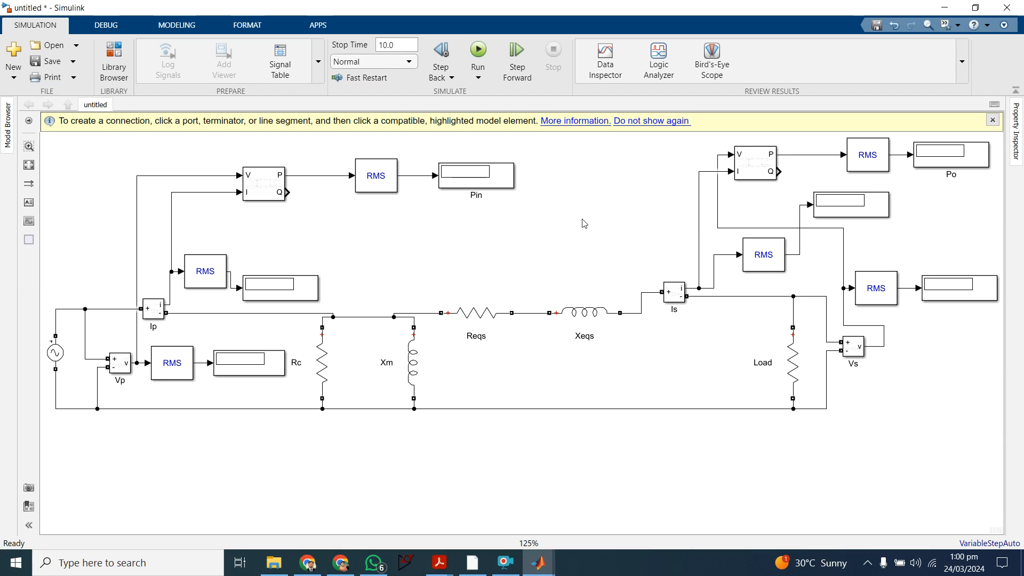
# Step: Insert a powergui block in the empty area above the AC voltage source
pyautogui.hotkey('alt', '1')
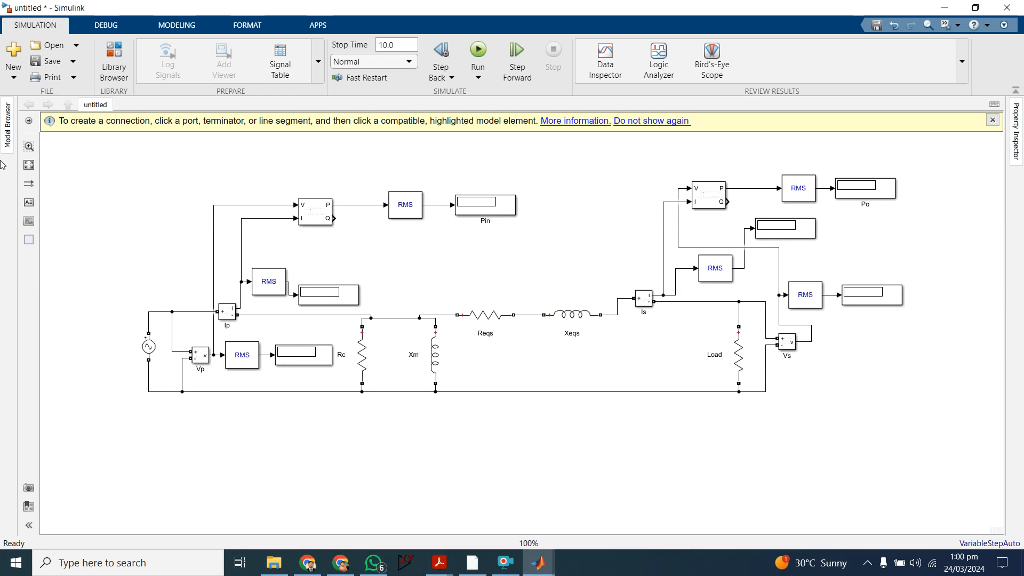
pyautogui.doubleClick(105, 169)
pyautogui.write('po')
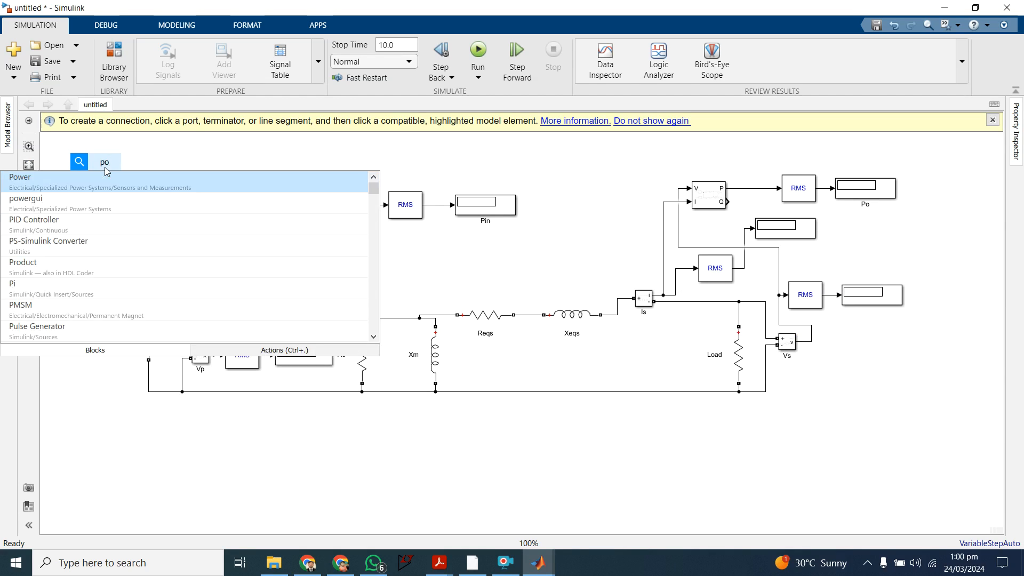
pyautogui.write('wer')
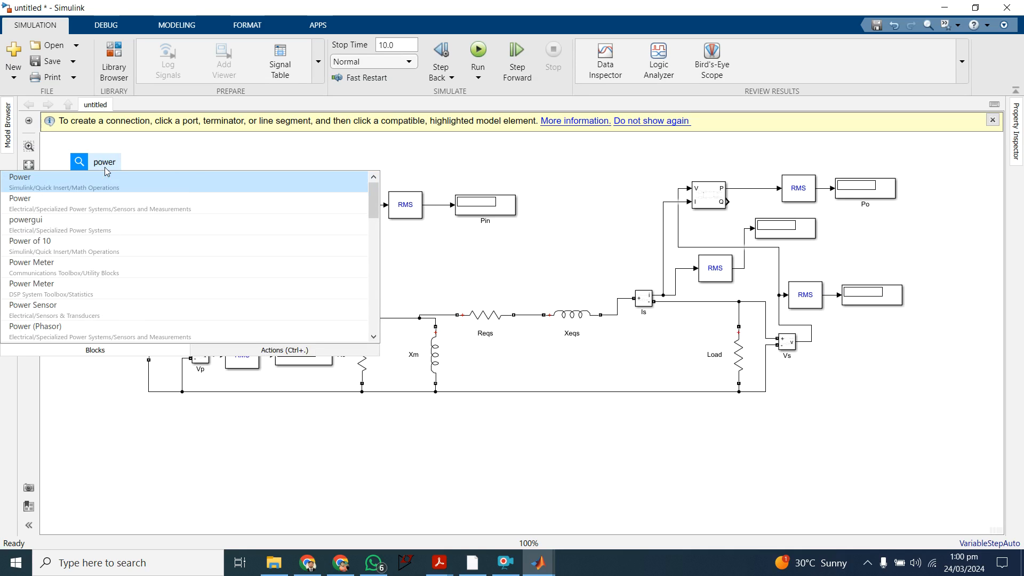
pyautogui.press('Down')
pyautogui.press('Down')
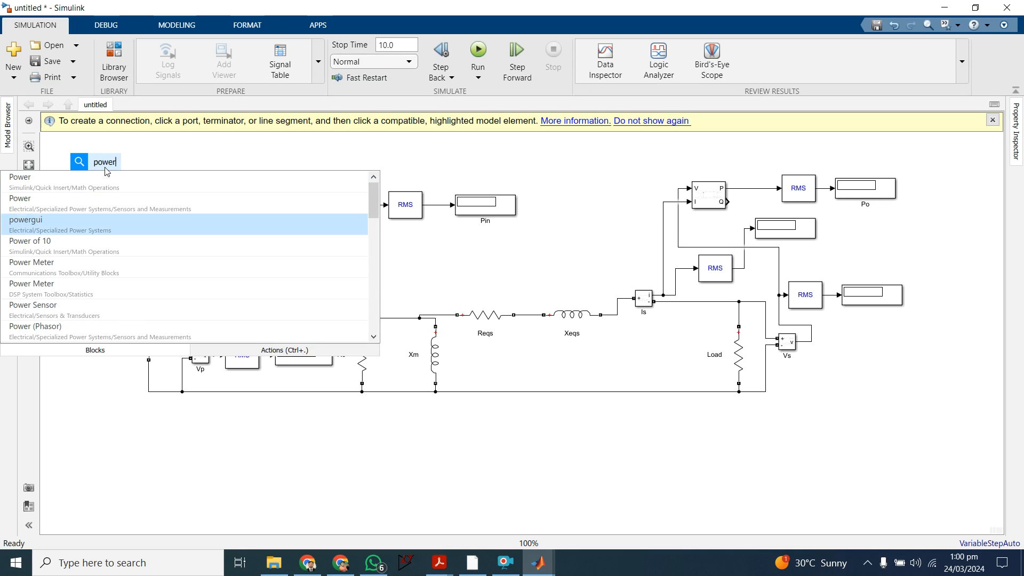
pyautogui.press('Return')
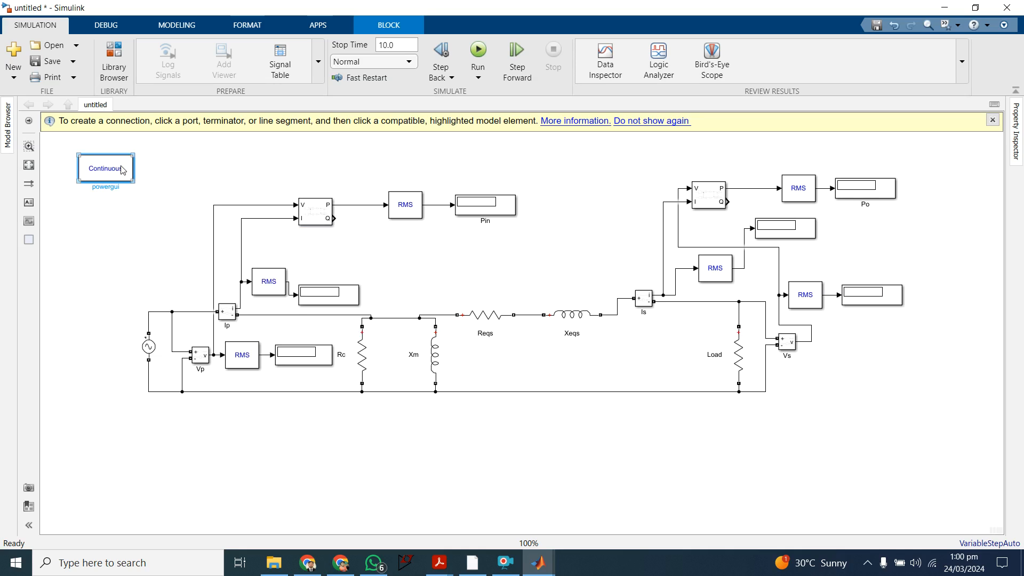
# Step: Move the powergui block closer to the source-side Power block
pyautogui.moveTo(116, 170); pyautogui.dragTo(150, 169)
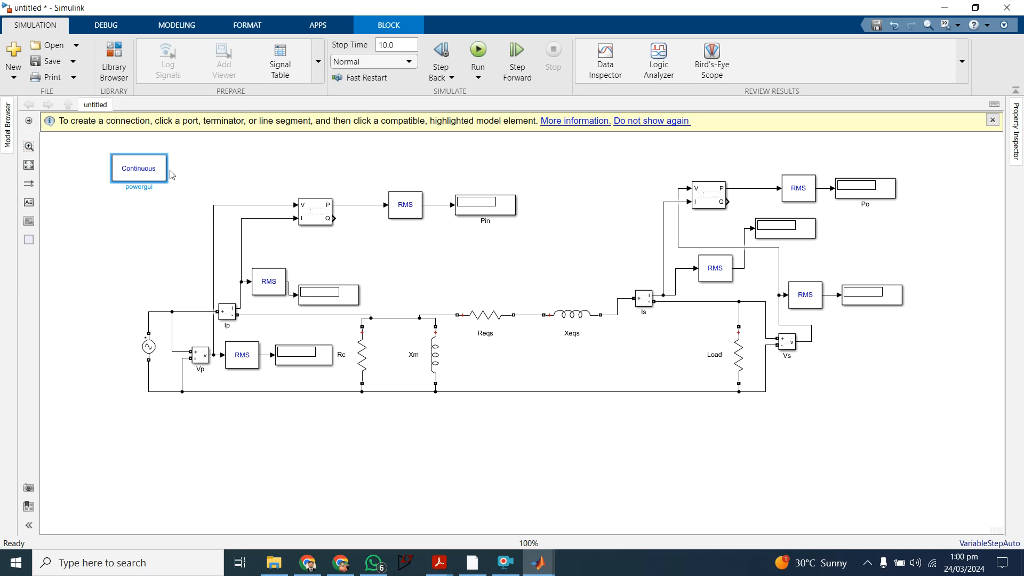
pyautogui.moveTo(142, 171); pyautogui.dragTo(154, 173)
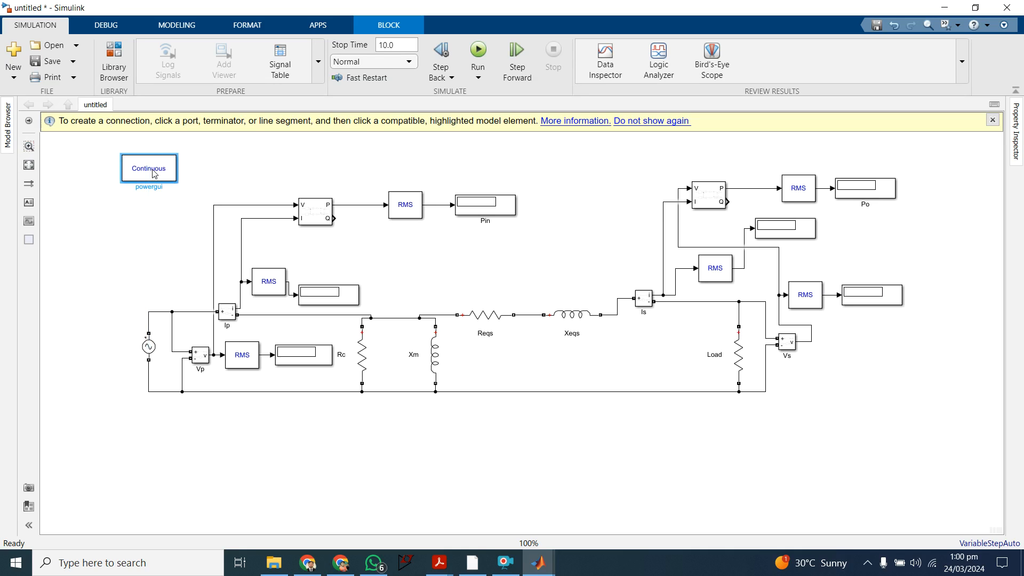
pyautogui.click(219, 160)
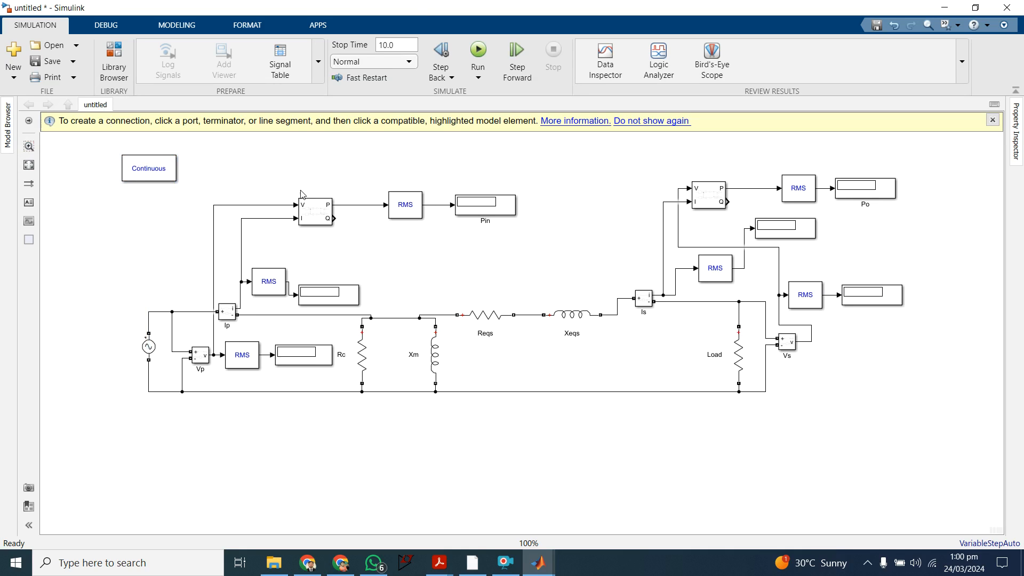
pyautogui.click(223, 312)
pyautogui.moveTo(154, 167); pyautogui.dragTo(167, 176)
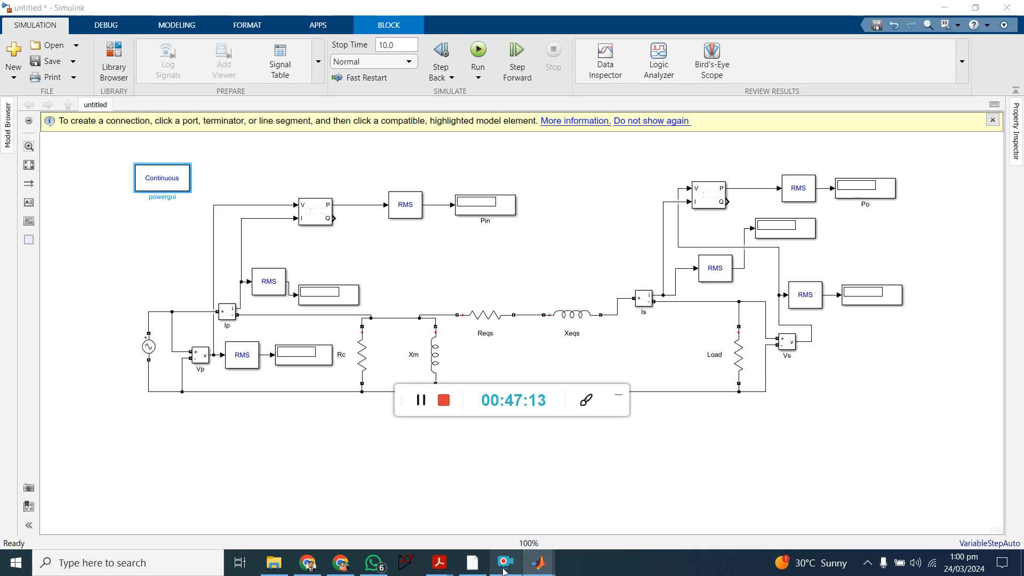
pyautogui.click(619, 395)
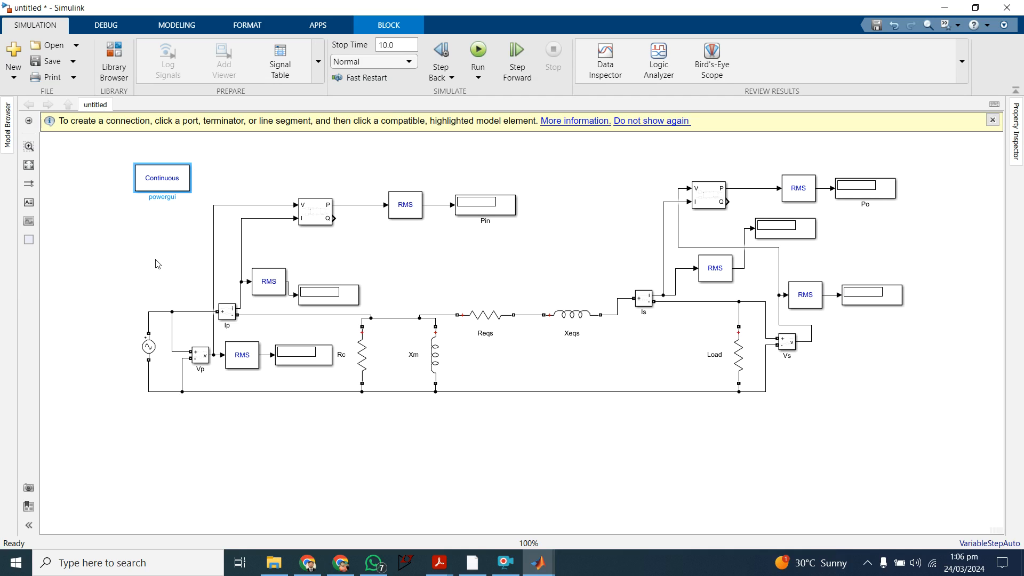
# Step: Set the AC voltage source's peak amplitude to 120*sqrt(2) V
pyautogui.click(150, 352)
pyautogui.doubleClick(149, 352)
pyautogui.click(275, 313)
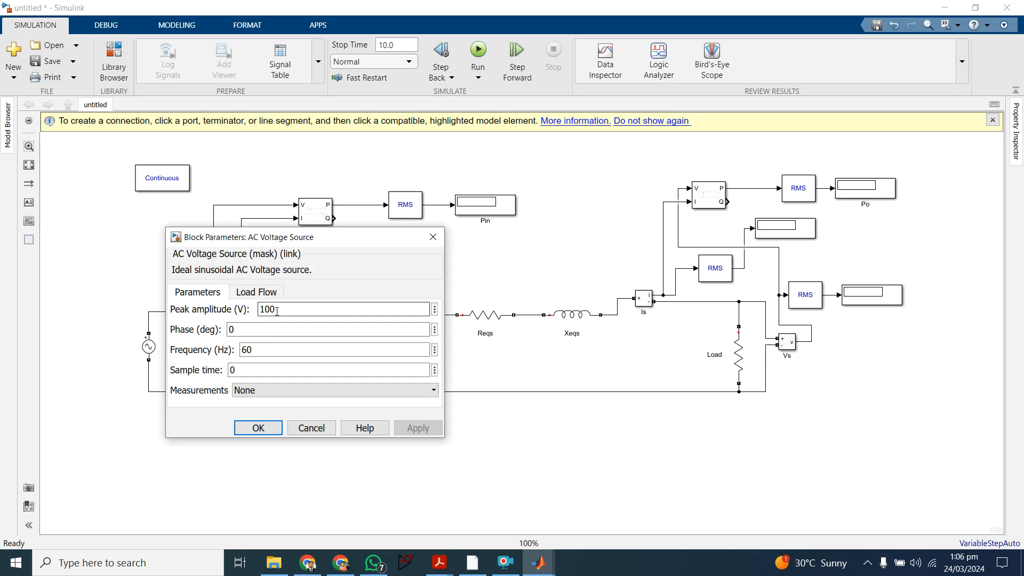
pyautogui.doubleClick(278, 309)
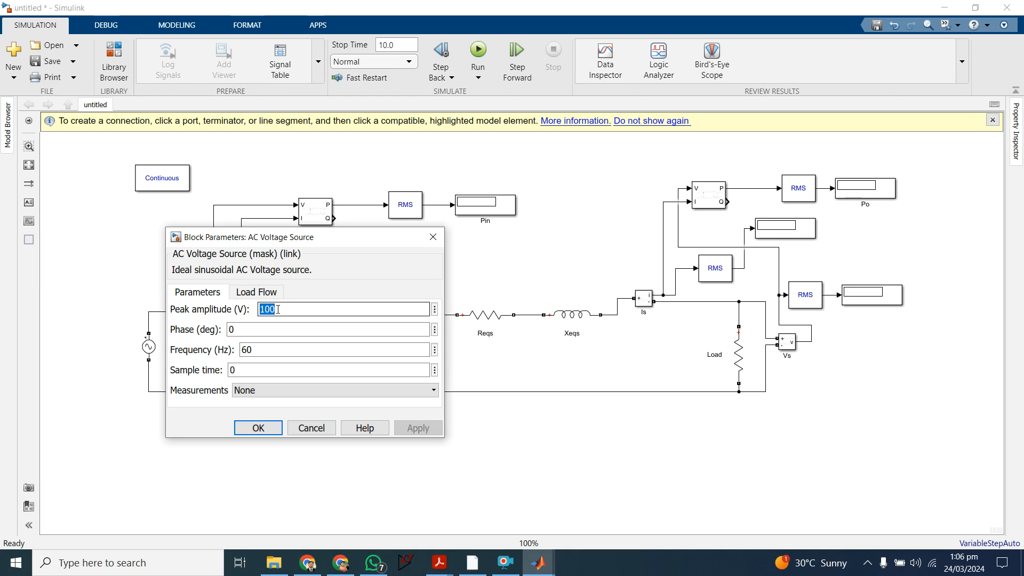
pyautogui.write('1')
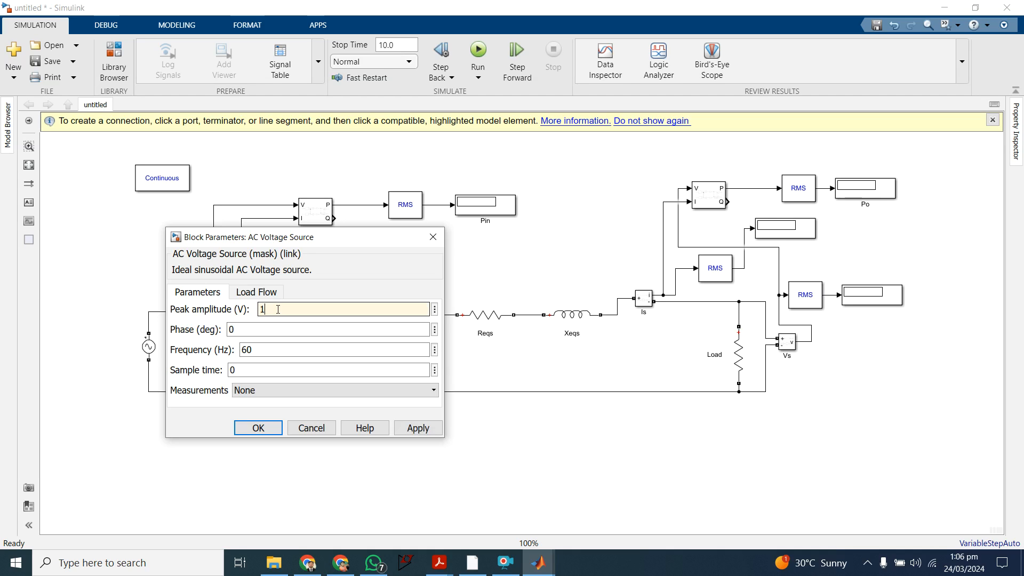
pyautogui.write('20')
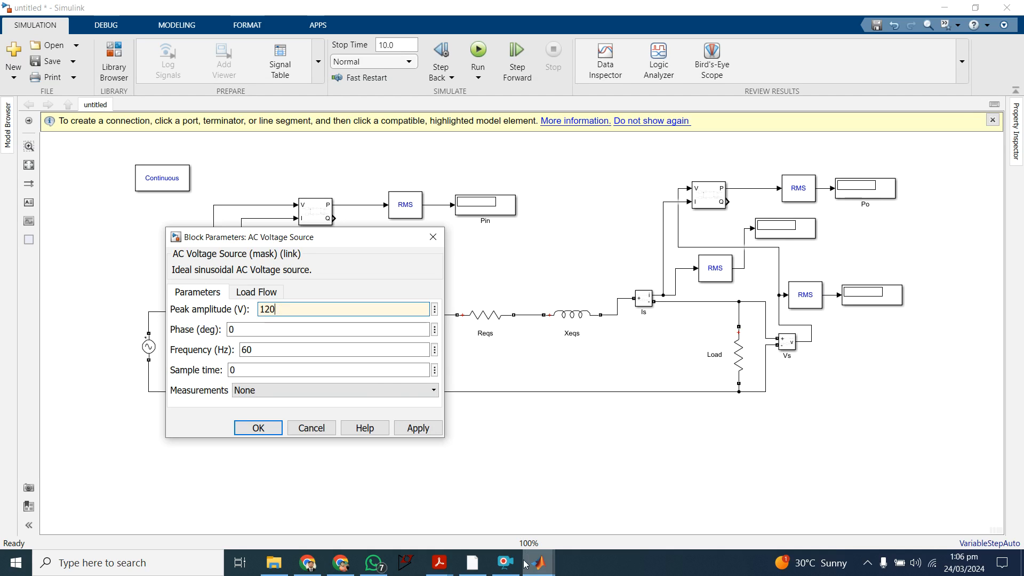
pyautogui.click(506, 563)
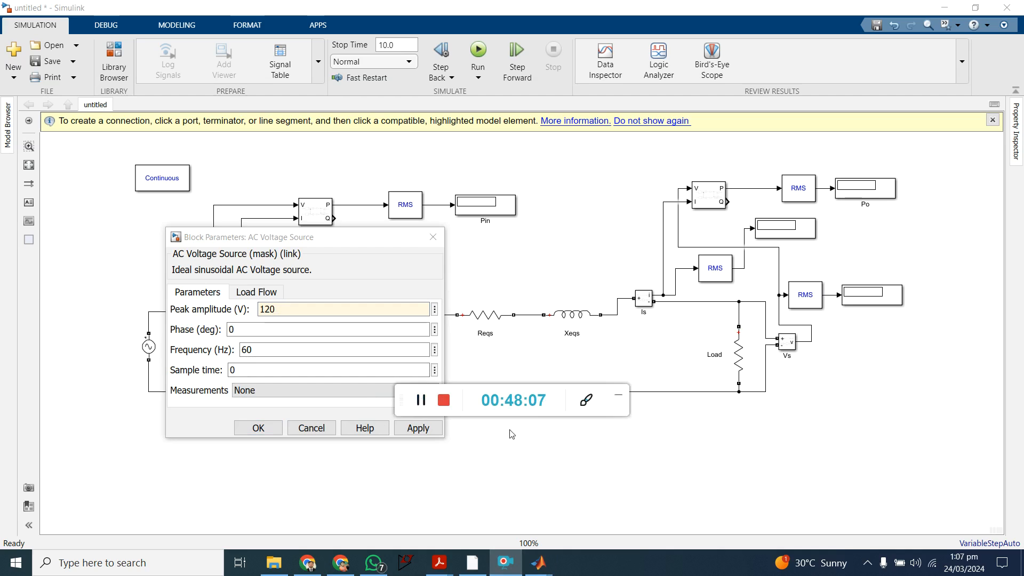
pyautogui.click(618, 396)
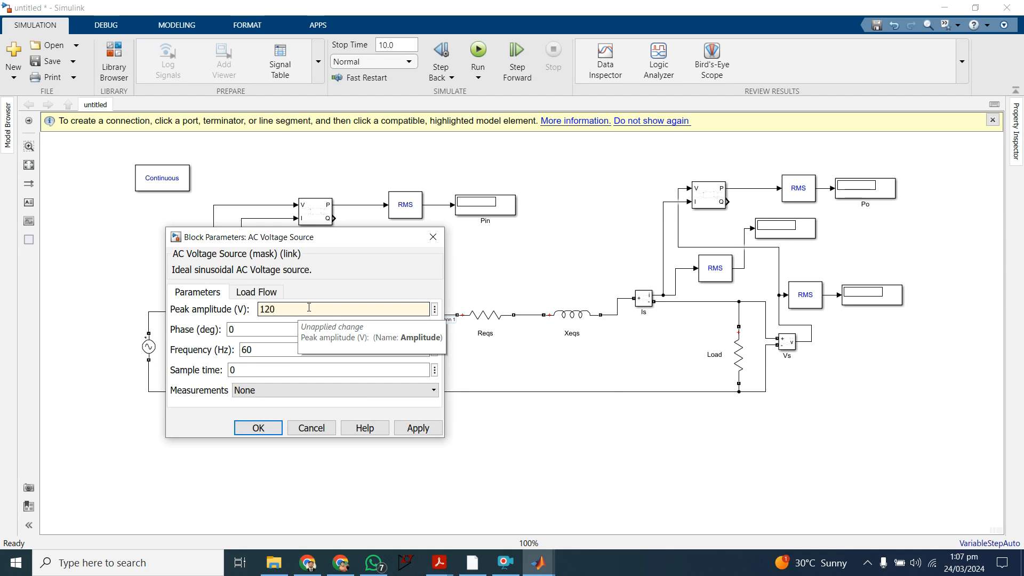
pyautogui.write('*sqrt')
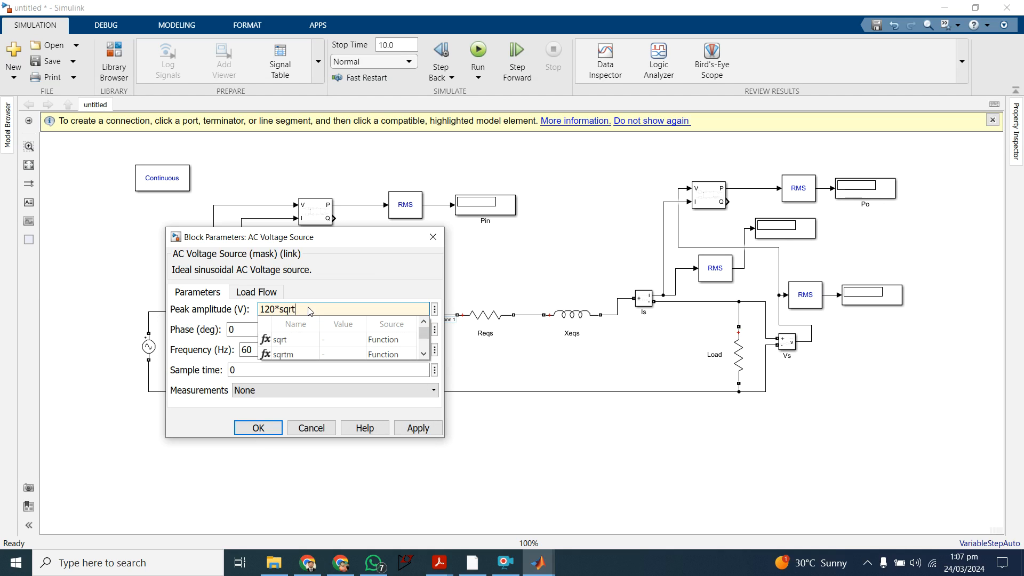
pyautogui.write('(')
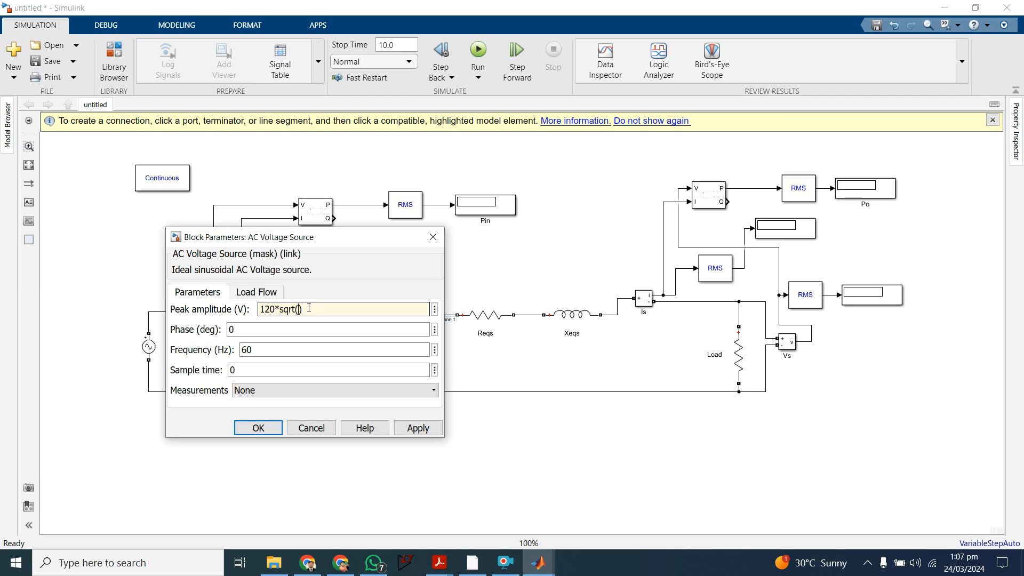
pyautogui.write('2')
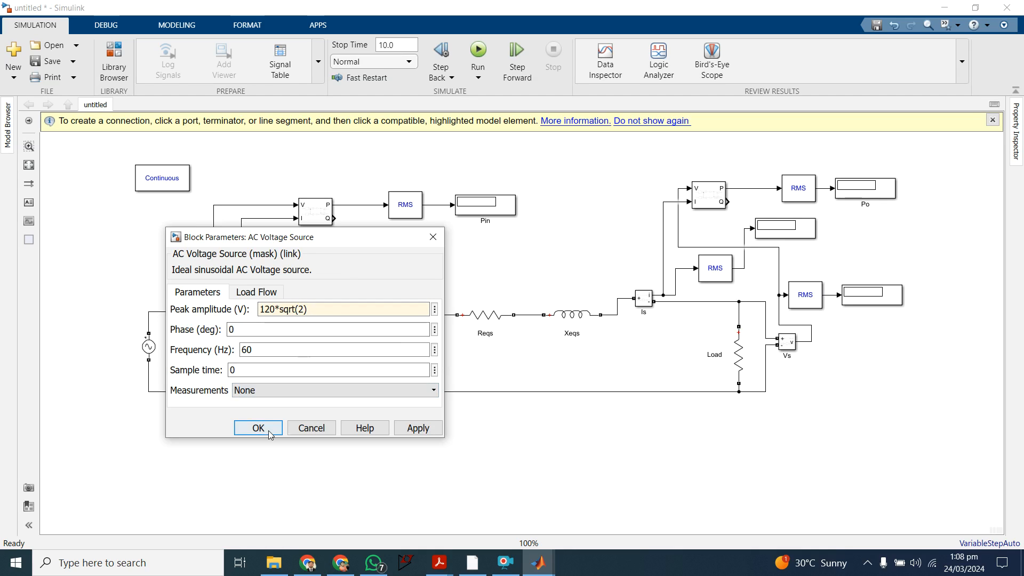
# Step: Set the AC voltage source's frequency to 50 Hz and apply its parameters
pyautogui.doubleClick(251, 347)
pyautogui.write('50')
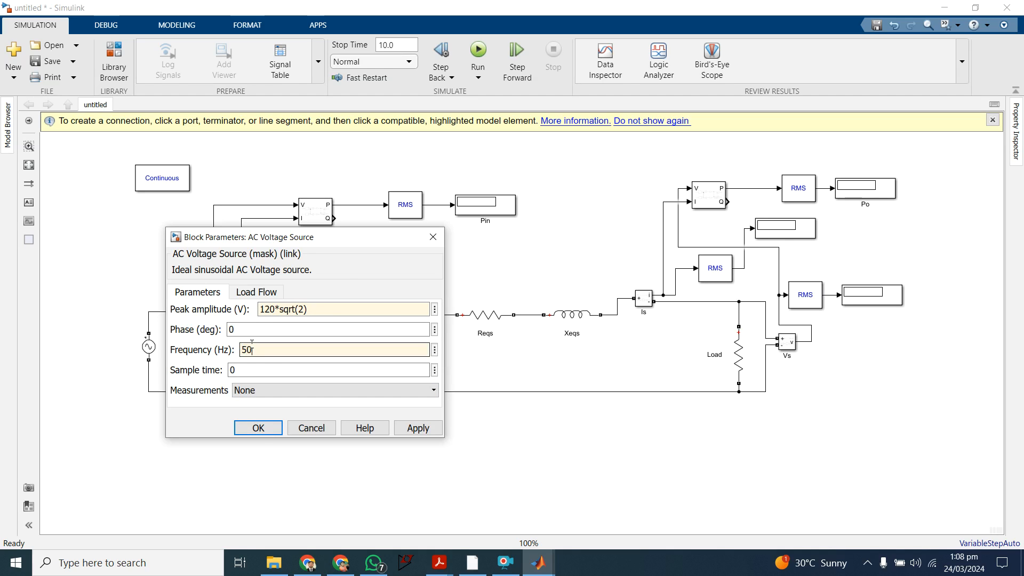
pyautogui.click(409, 422)
pyautogui.click(256, 427)
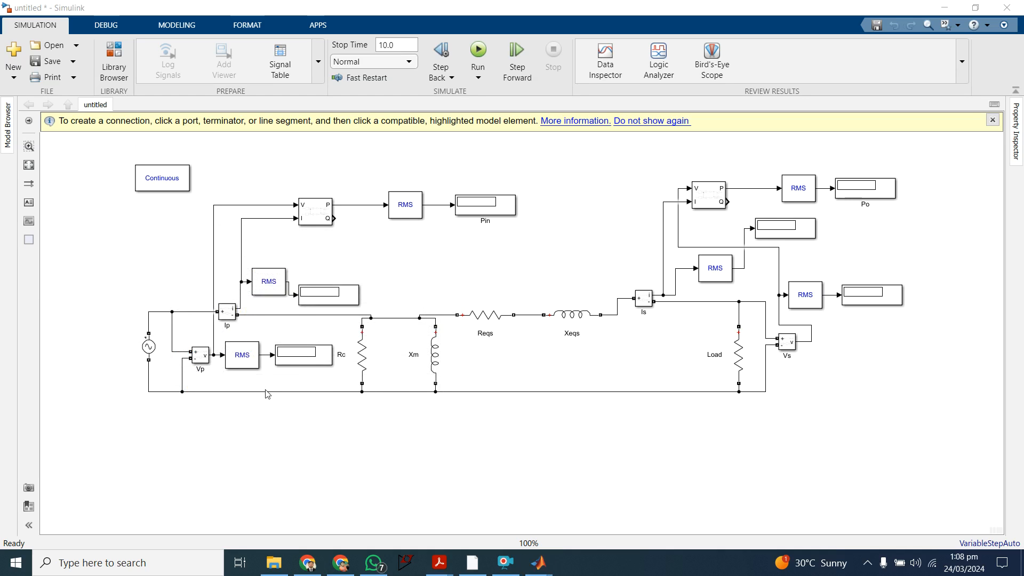
# Step: Check the block parameters of the Ip current measurement and of the RMS block fed by Vp
pyautogui.doubleClick(234, 314)
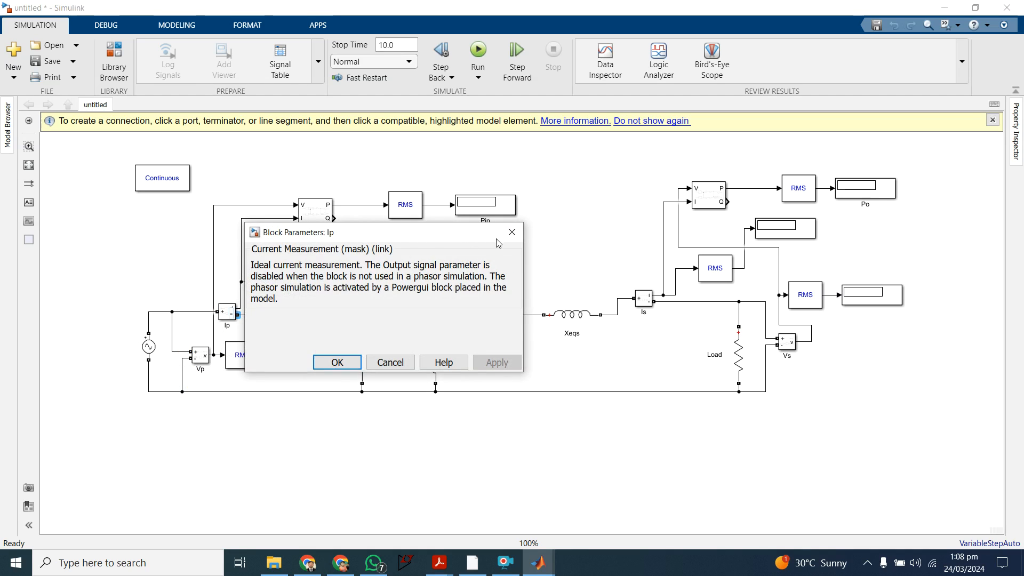
pyautogui.click(512, 232)
pyautogui.click(274, 333)
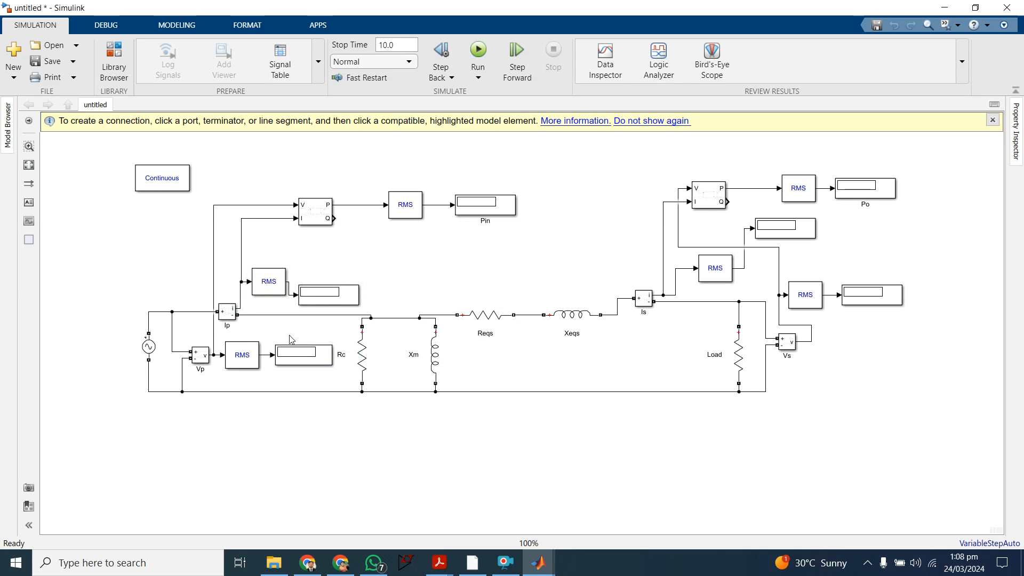
pyautogui.doubleClick(247, 368)
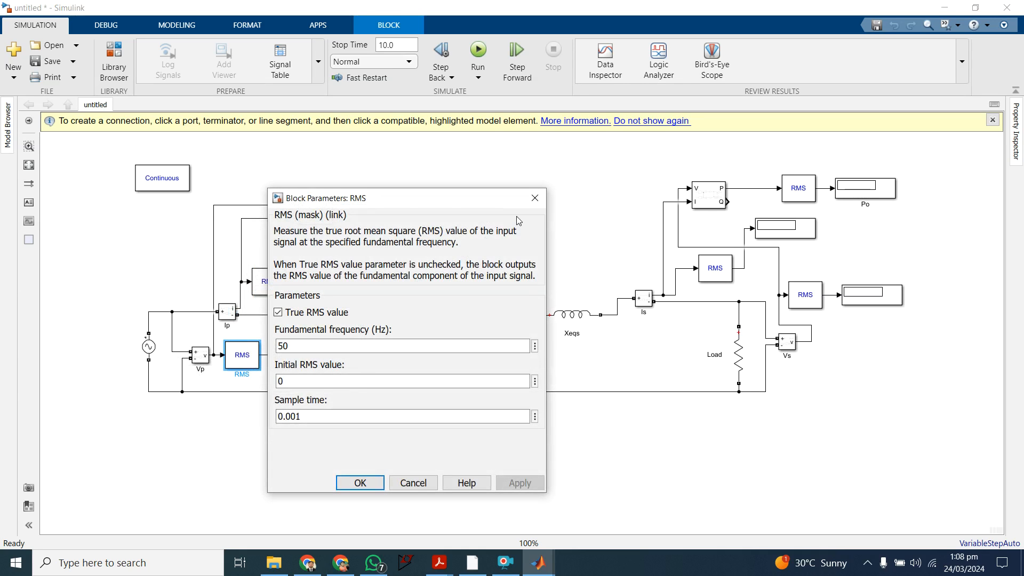
pyautogui.click(534, 194)
pyautogui.click(297, 352)
# Step: Set the source-side Power block to 50 Hz fundamental frequency and 0.001 sample time, and check the parameters of the RMS block it feeds
pyautogui.doubleClick(322, 217)
pyautogui.doubleClick(370, 188)
pyautogui.write('50')
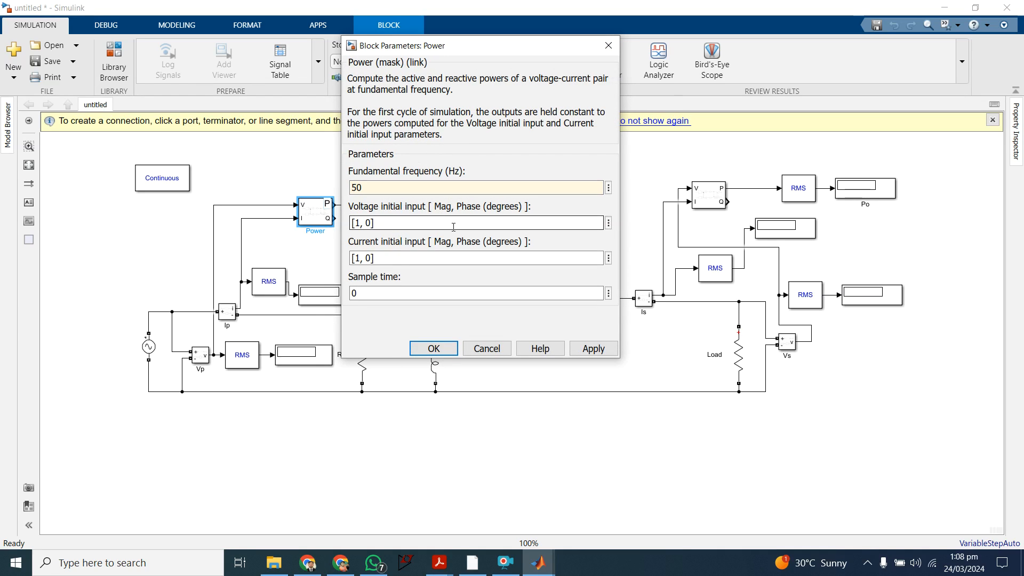
pyautogui.doubleClick(361, 294)
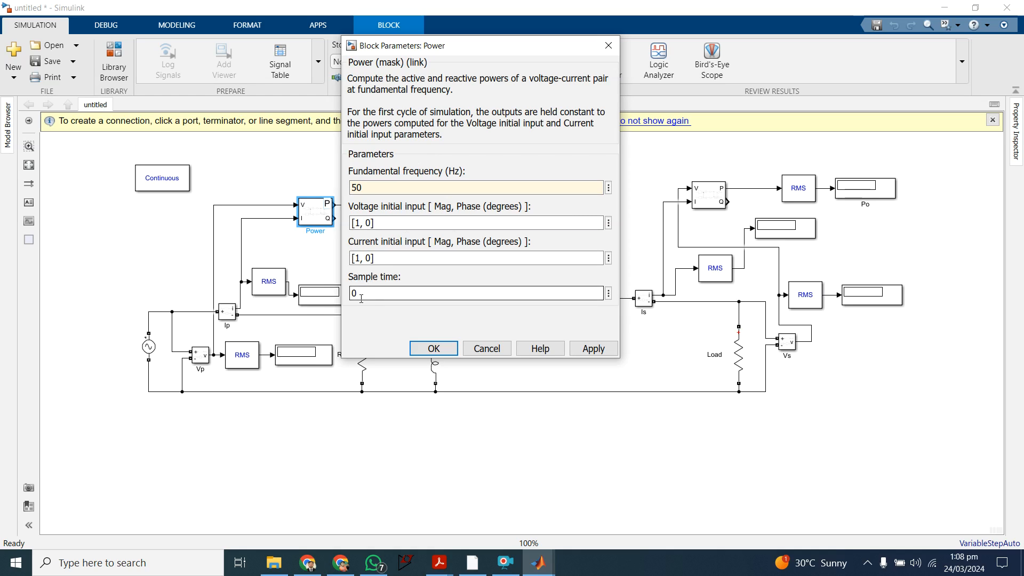
pyautogui.click(361, 298)
pyautogui.write('.001')
pyautogui.click(432, 349)
pyautogui.click(472, 269)
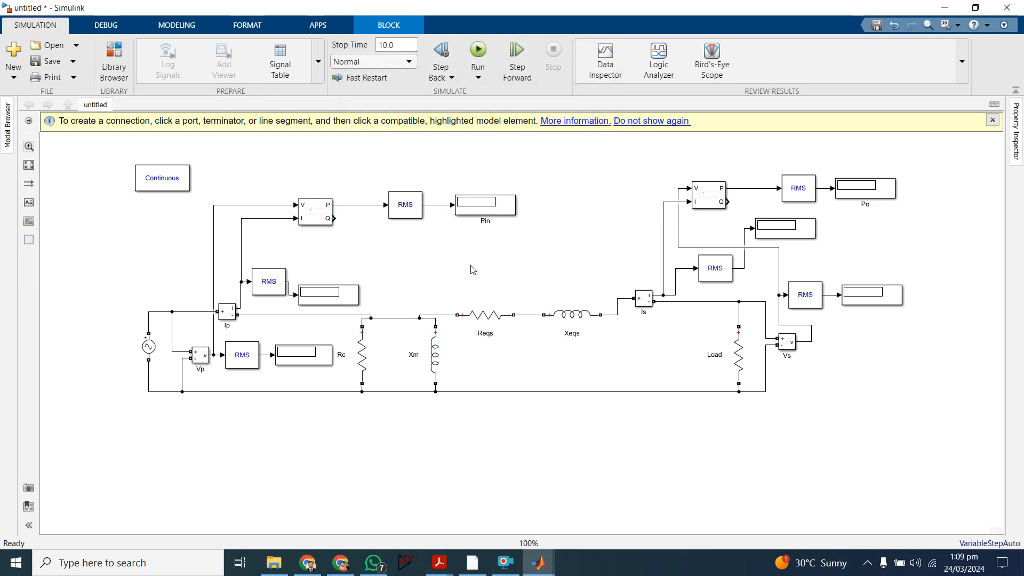
pyautogui.doubleClick(406, 205)
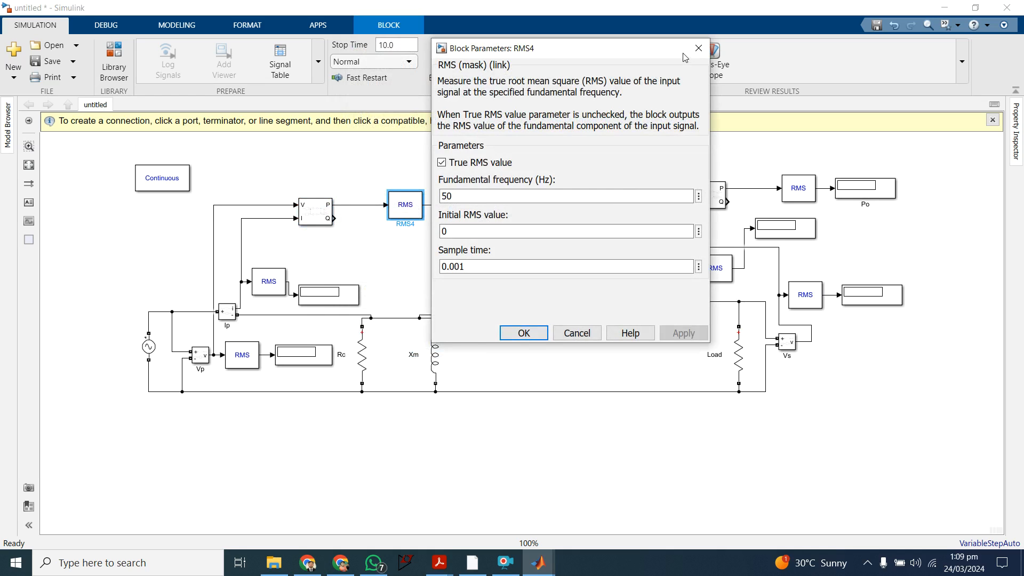
pyautogui.click(698, 48)
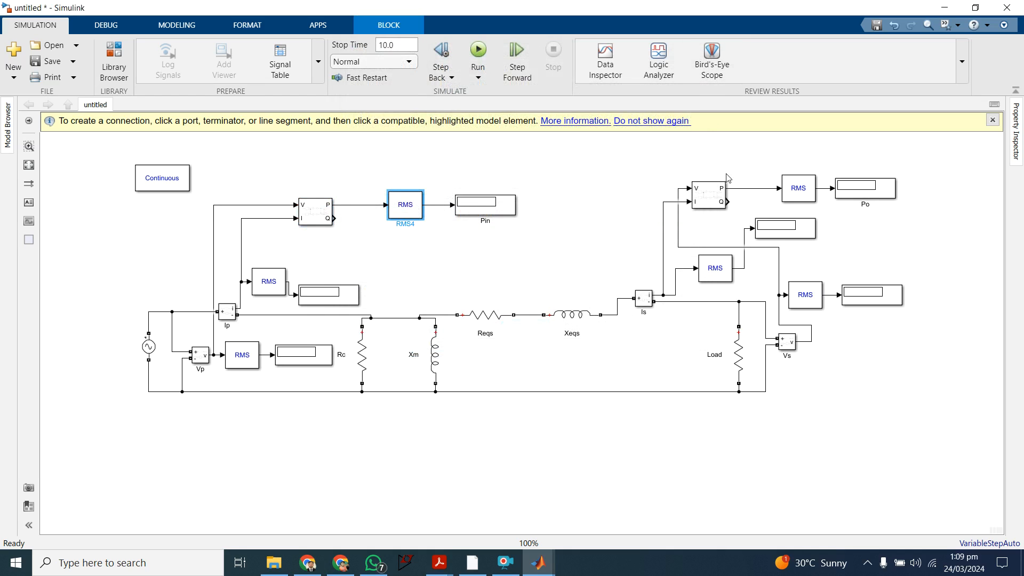
# Step: Set the load-side Power block's fundamental frequency to 50 Hz and its sample time to 0.001
pyautogui.doubleClick(713, 196)
pyautogui.doubleClick(764, 173)
pyautogui.write('50')
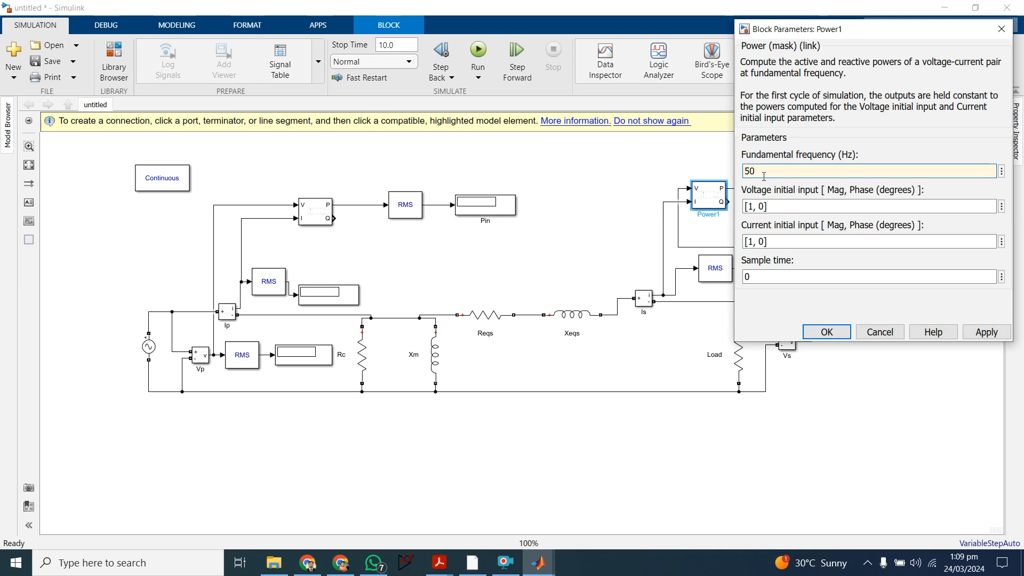
pyautogui.doubleClick(754, 277)
pyautogui.click(754, 276)
pyautogui.write('.0')
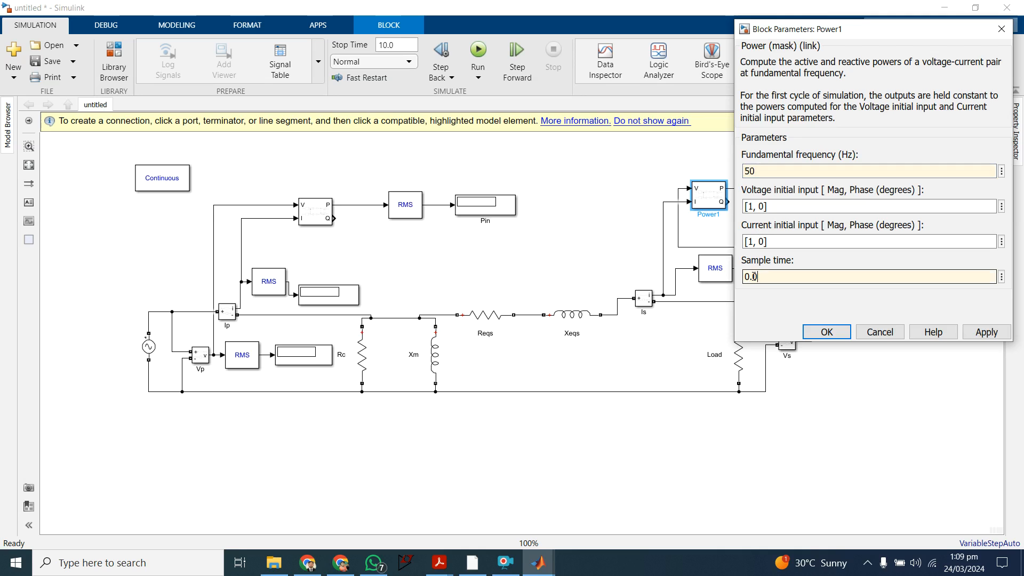
pyautogui.write('101')
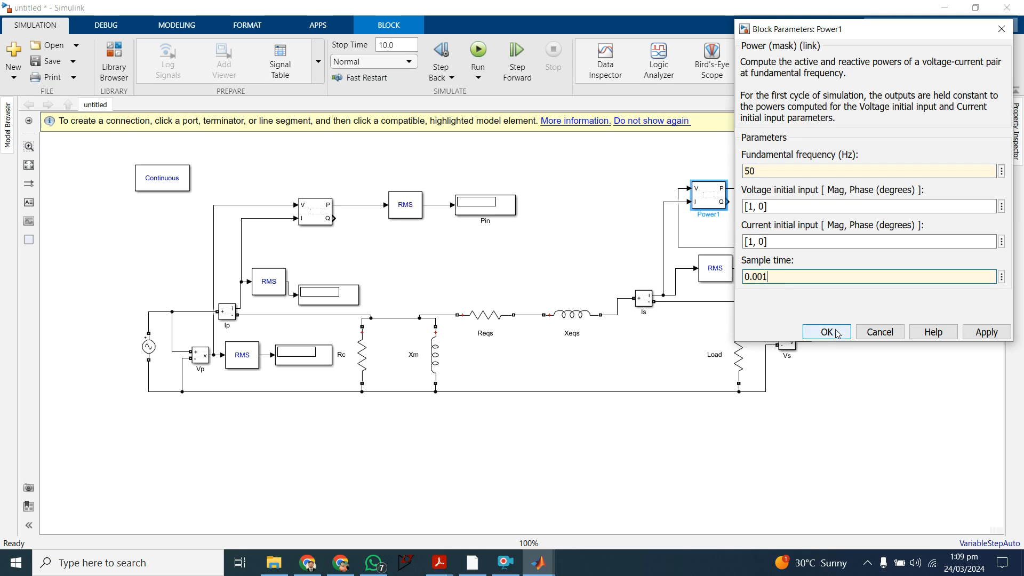
pyautogui.click(837, 333)
pyautogui.click(605, 226)
pyautogui.click(877, 298)
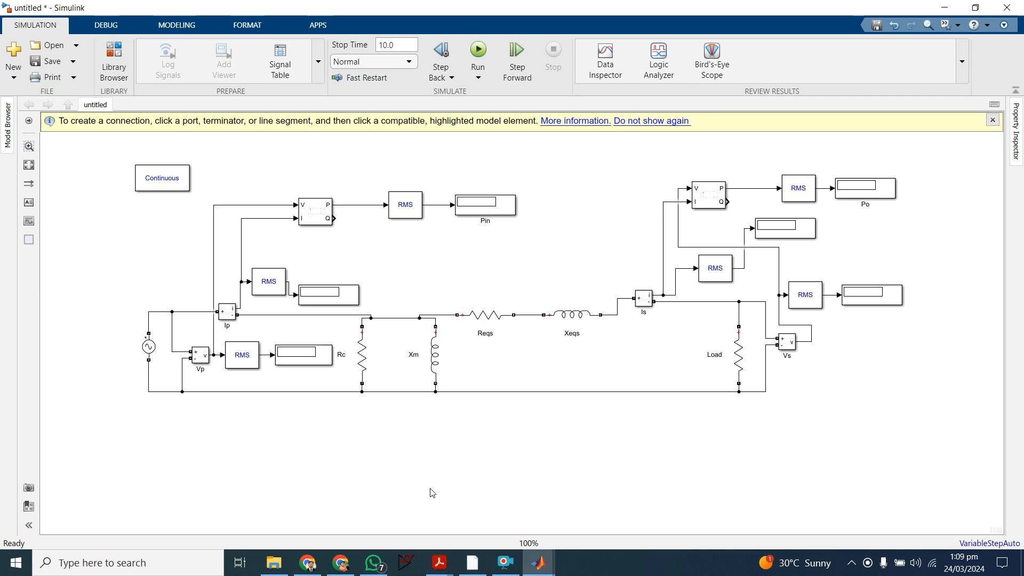
# Step: Consult the referred Rc and Xm branch values in the scanned notes in Acrobat Reader and return to the Simulink model
pyautogui.moveTo(439, 563)
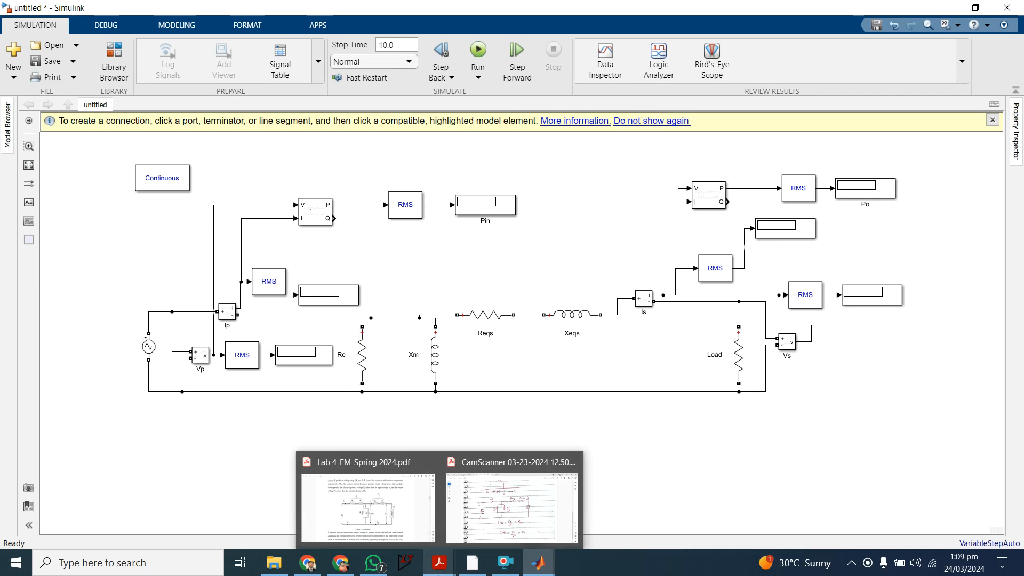
pyautogui.click(495, 515)
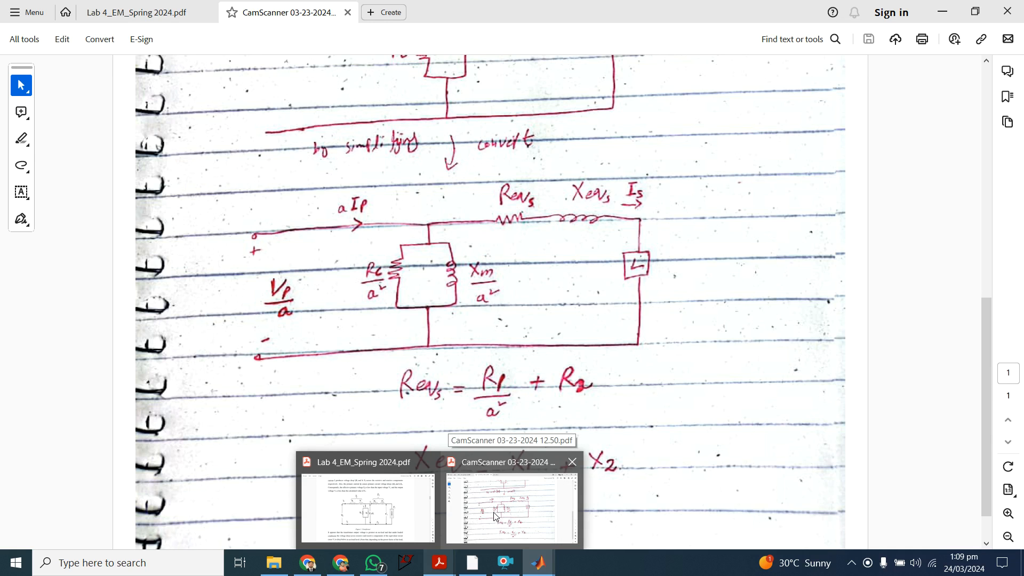
pyautogui.click(495, 515)
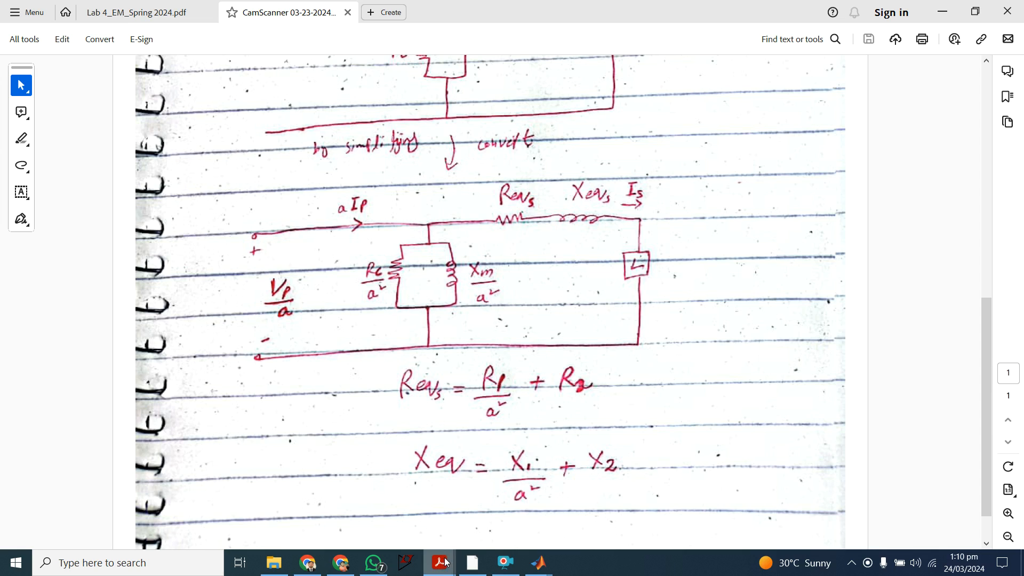
pyautogui.moveTo(539, 563)
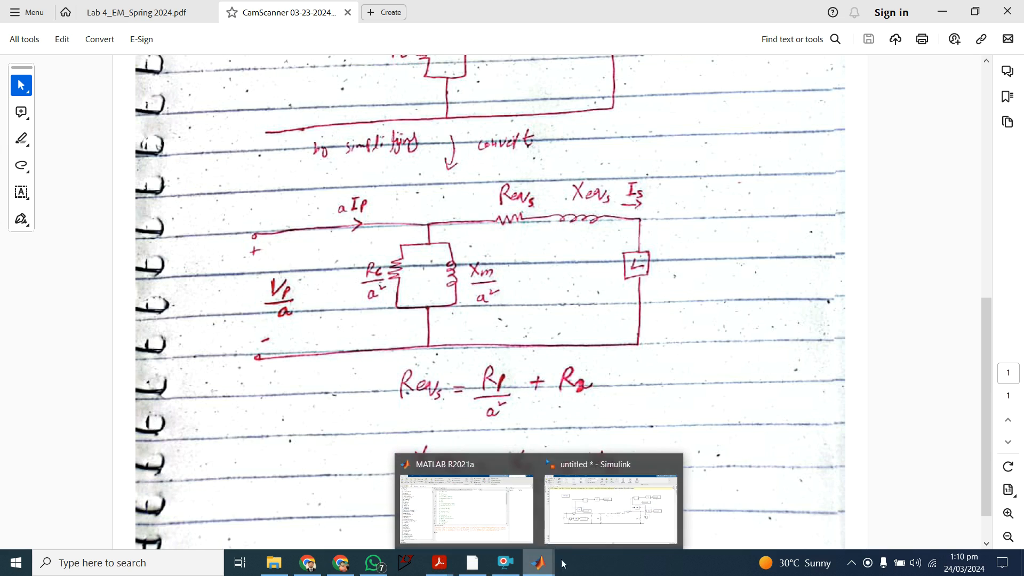
pyautogui.click(614, 505)
# Step: Set the resistance of the Rc branch to 1.08 ohms
pyautogui.click(360, 352)
pyautogui.doubleClick(357, 356)
pyautogui.doubleClick(406, 378)
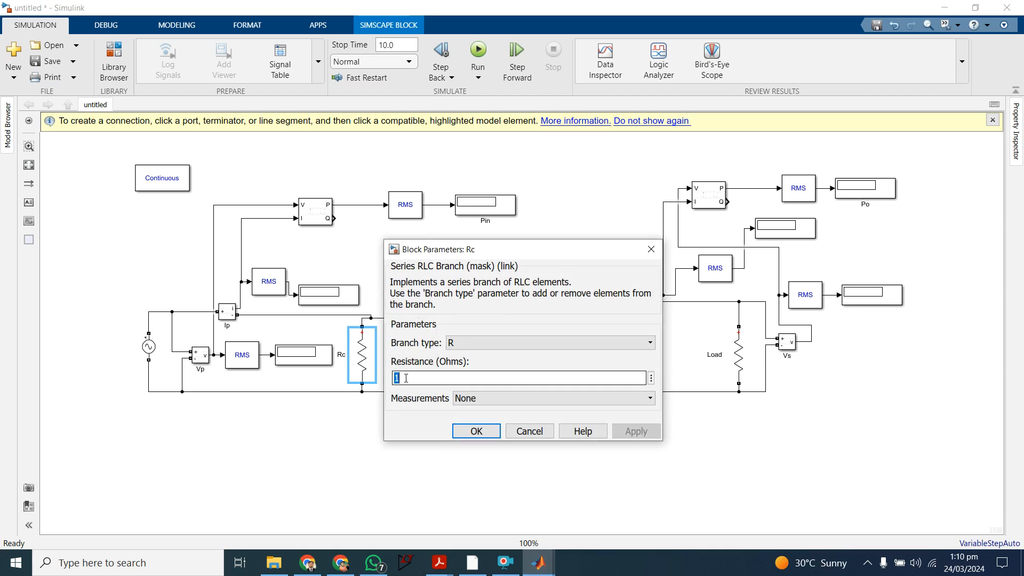
pyautogui.write('1.0')
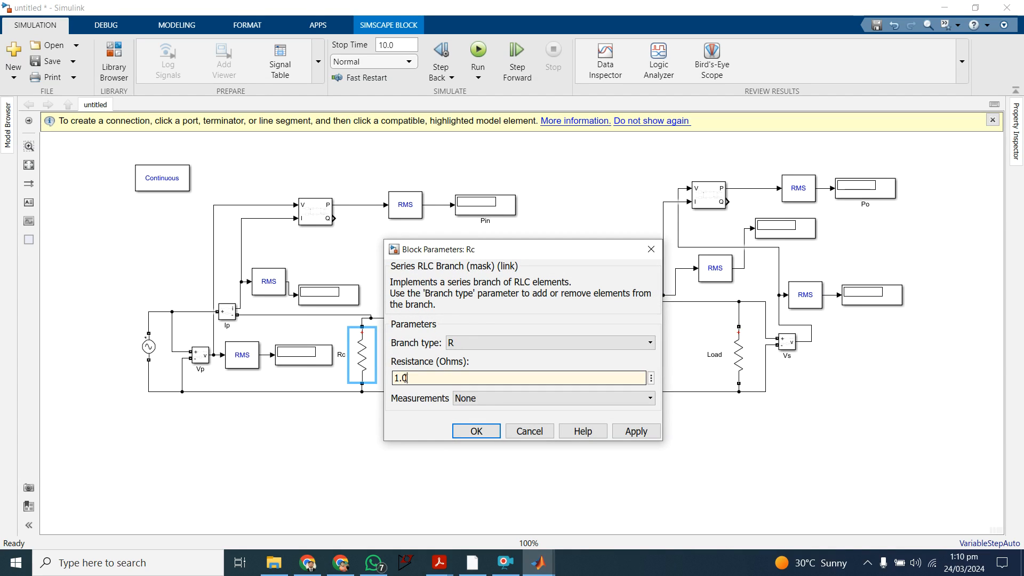
pyautogui.write('8')
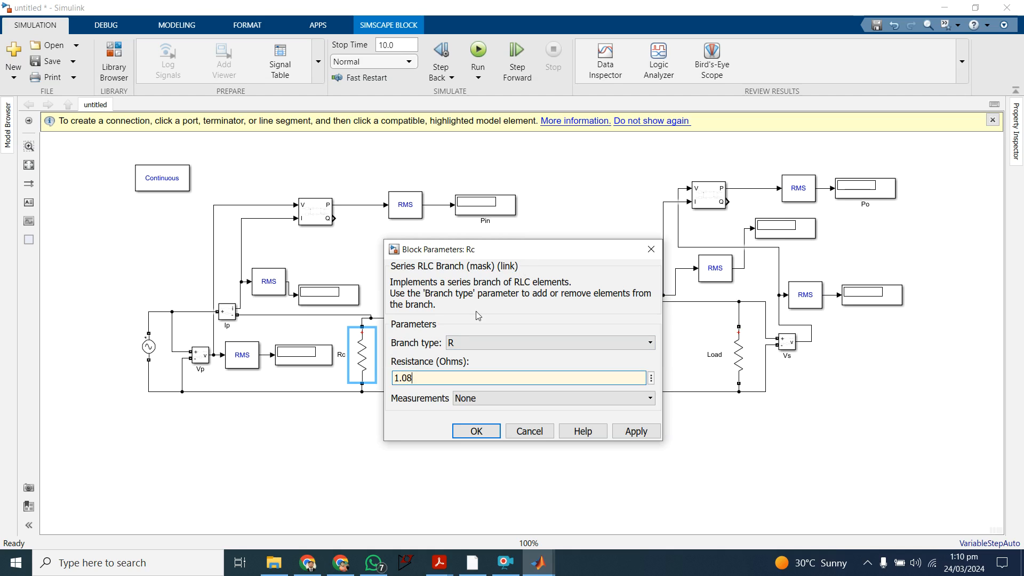
pyautogui.click(636, 431)
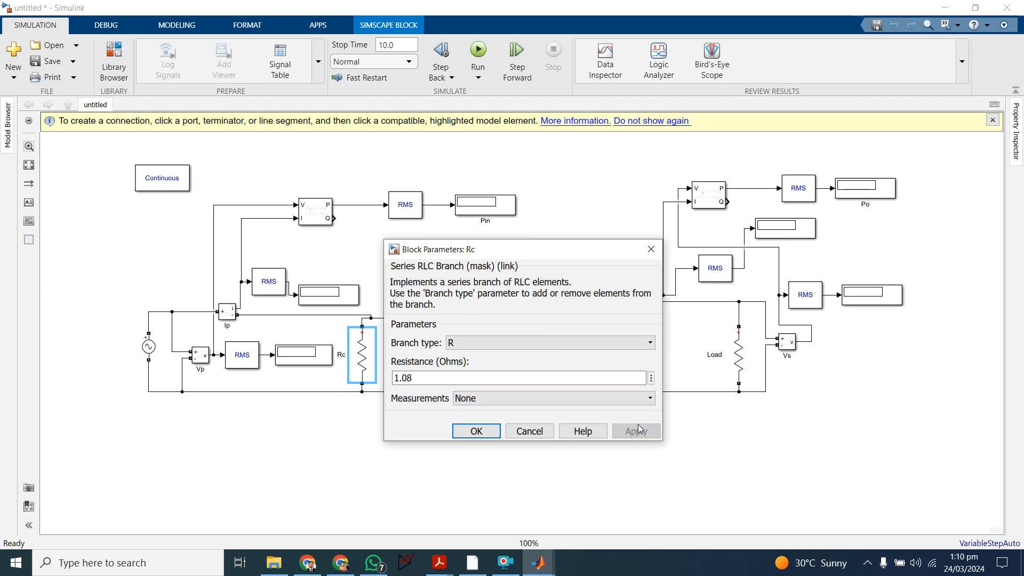
pyautogui.click(477, 431)
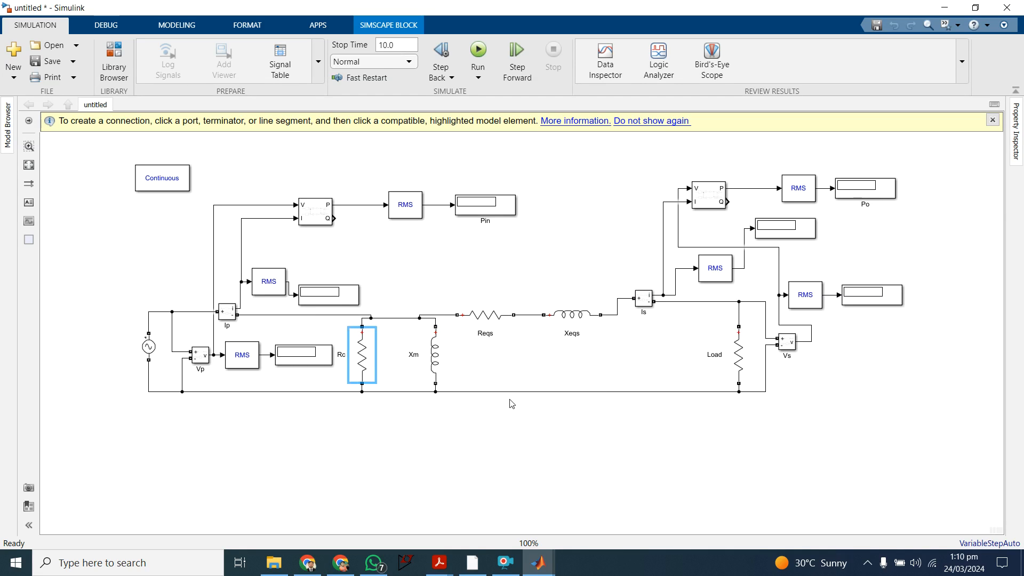
# Step: Set the resistance of the Rc branch to 1.0805e+6 ohms
pyautogui.doubleClick(363, 363)
pyautogui.doubleClick(422, 378)
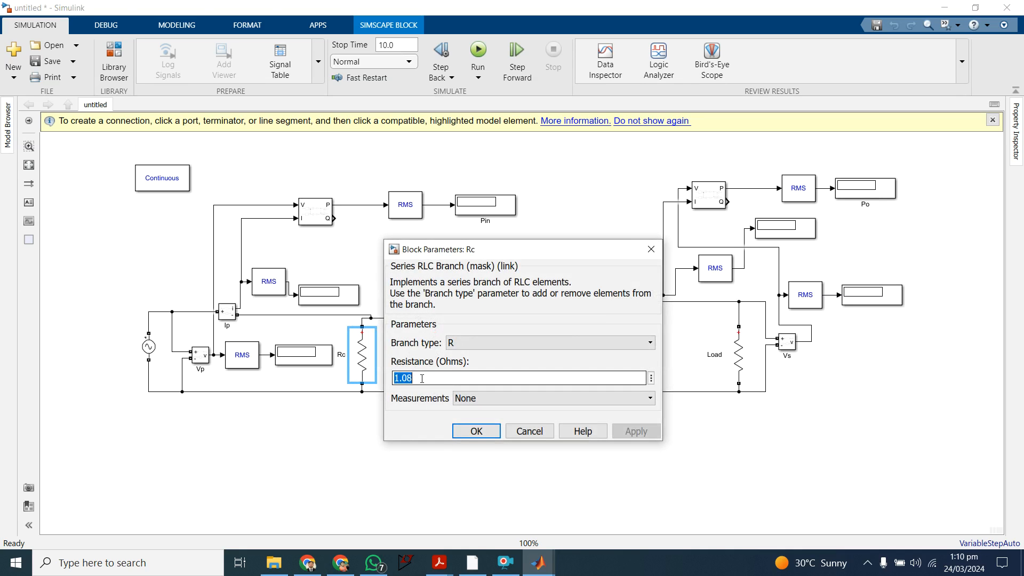
pyautogui.click(422, 378)
pyautogui.write('05')
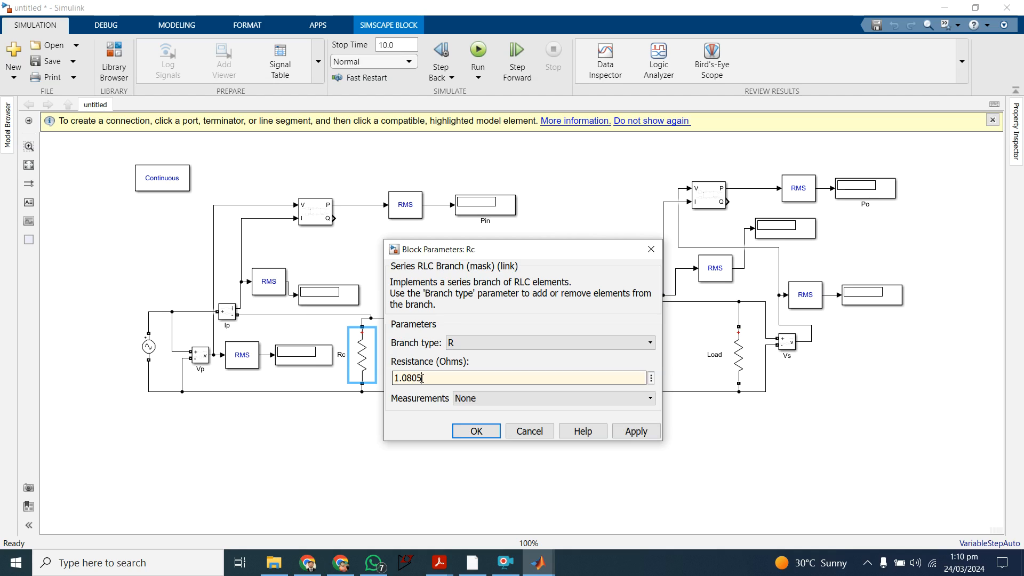
pyautogui.write('E')
pyautogui.press('BackSpace')
pyautogui.write('e+')
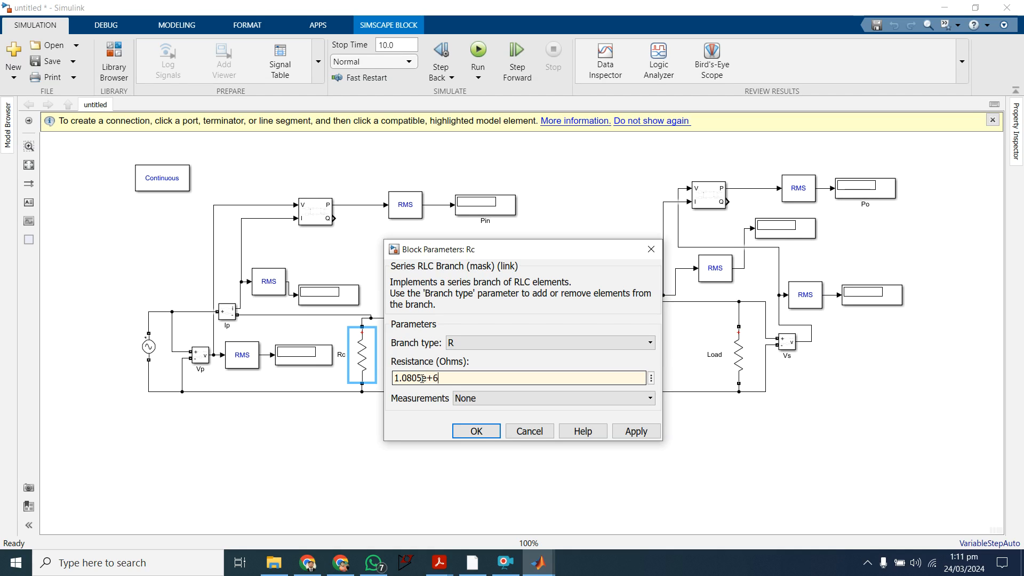
pyautogui.write('6')
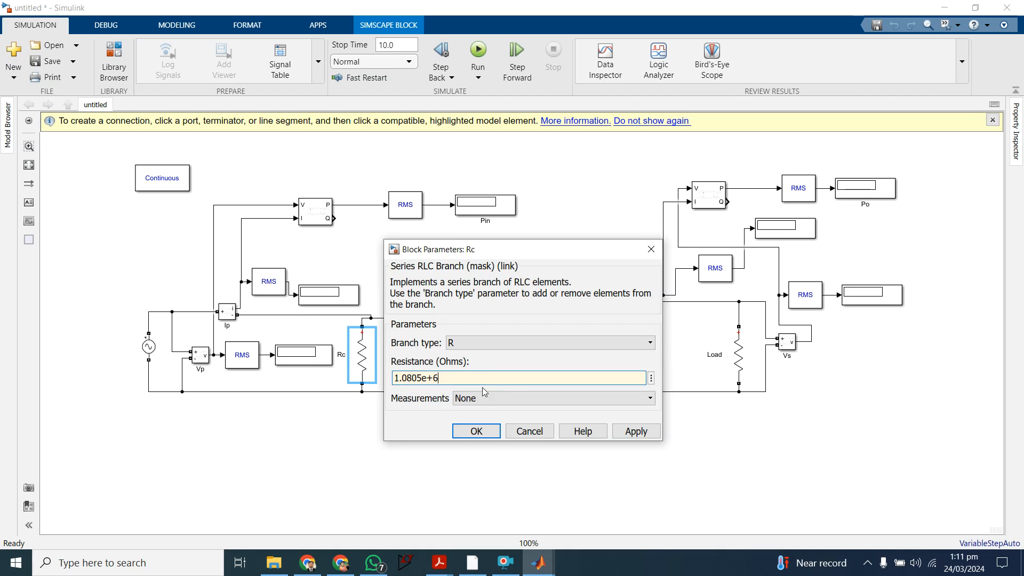
pyautogui.click(635, 434)
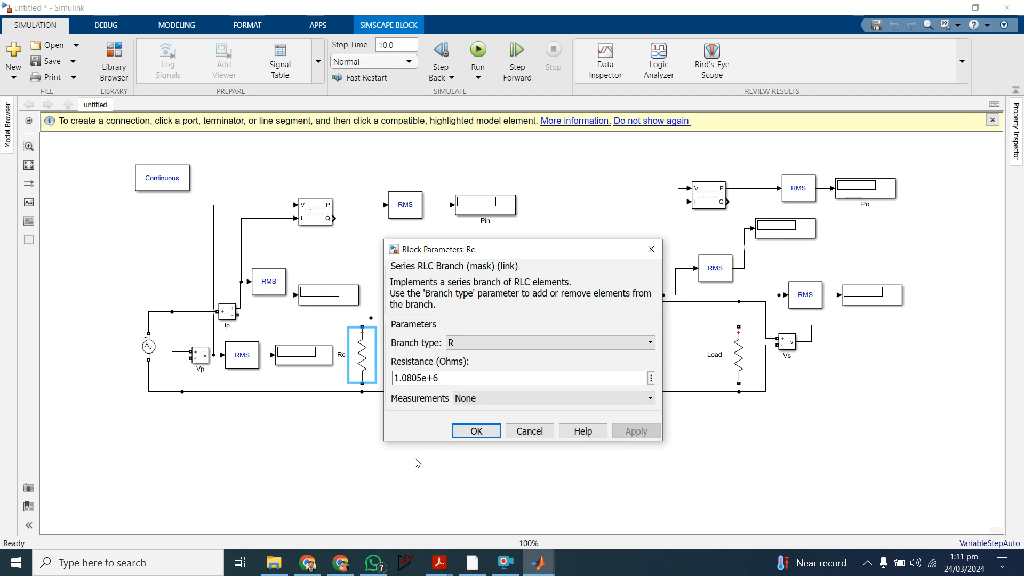
pyautogui.click(472, 431)
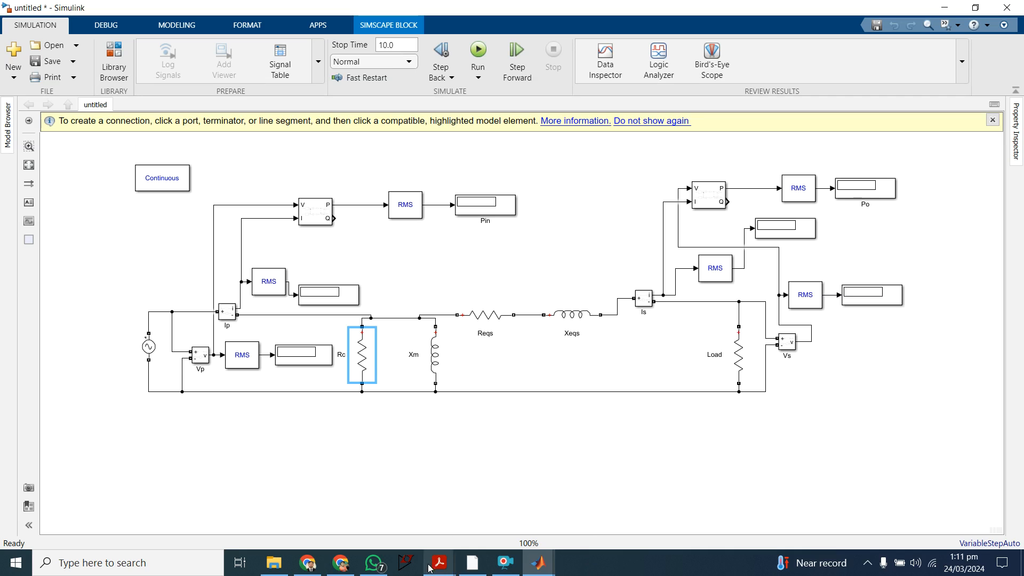
# Step: Review the secondary-referred equivalent circuit in the scanned notes in Acrobat Reader for the Xm branch, and return to the Simulink model
pyautogui.moveTo(433, 572)
pyautogui.click(480, 496)
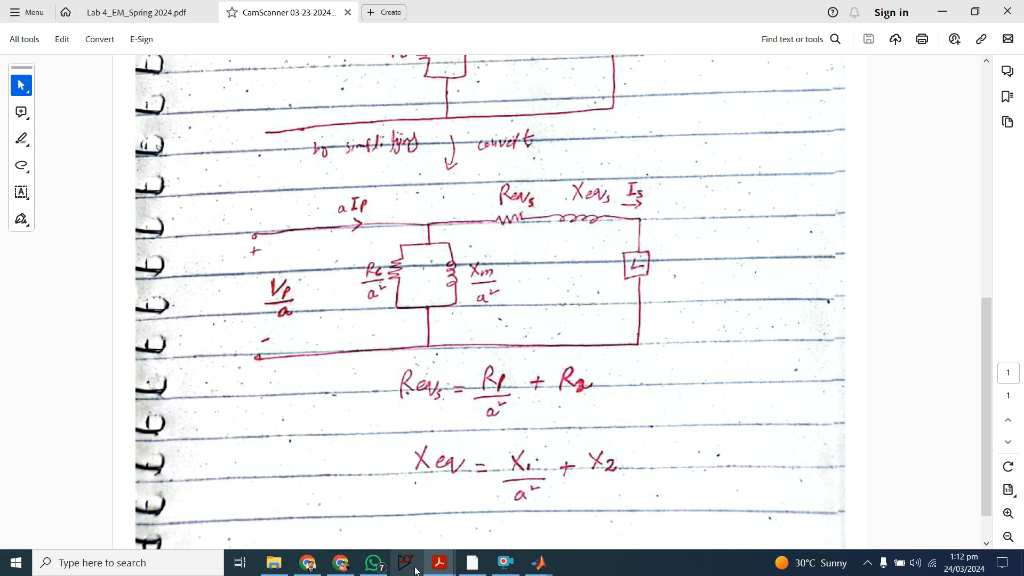
pyautogui.moveTo(447, 572)
pyautogui.moveTo(538, 564)
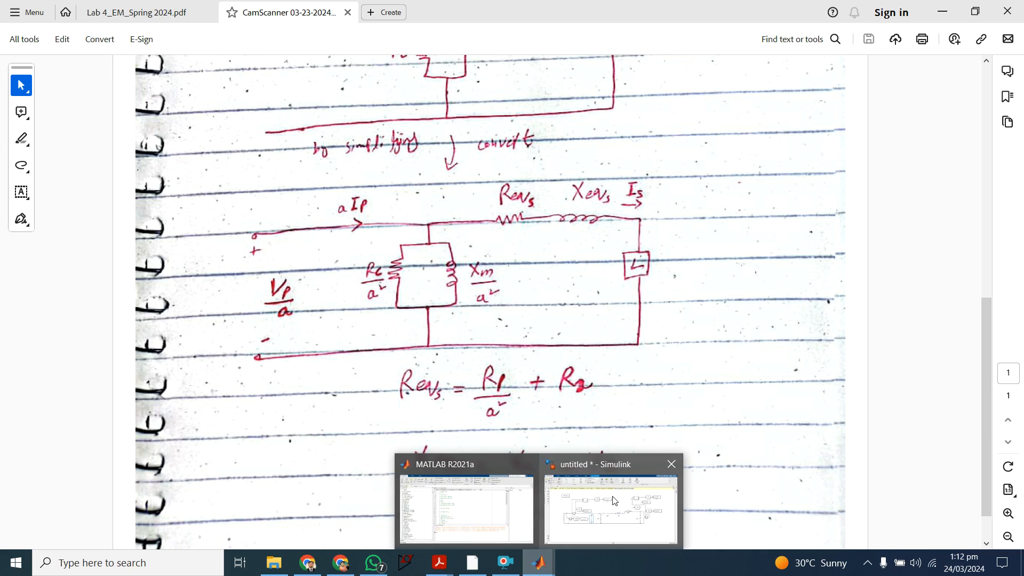
pyautogui.click(614, 499)
# Step: Set the inductance of the Xm branch to 2866 H
pyautogui.doubleClick(432, 362)
pyautogui.tripleClick(489, 370)
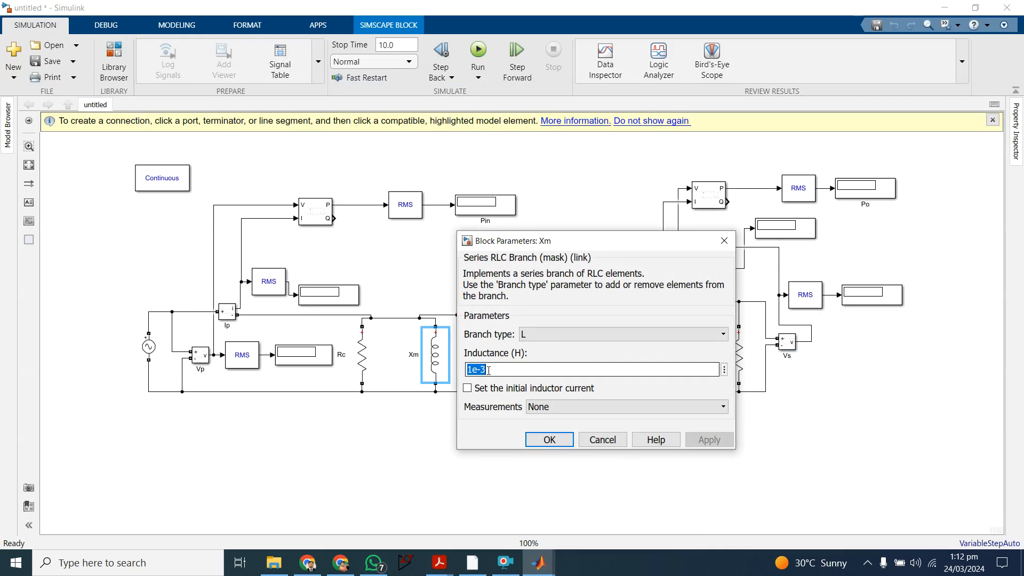
pyautogui.write('2')
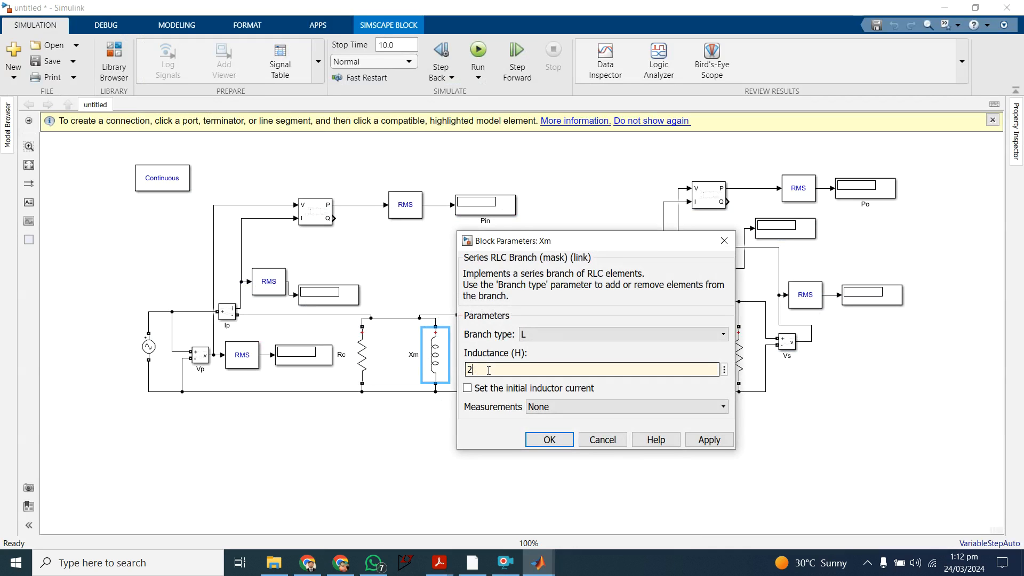
pyautogui.write('866')
pyautogui.click(555, 441)
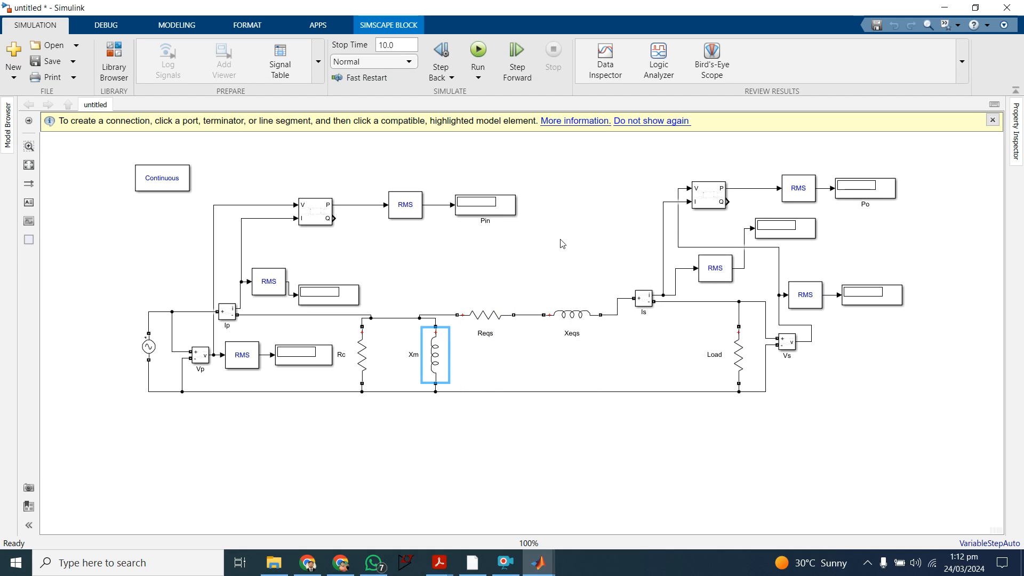
pyautogui.click(504, 562)
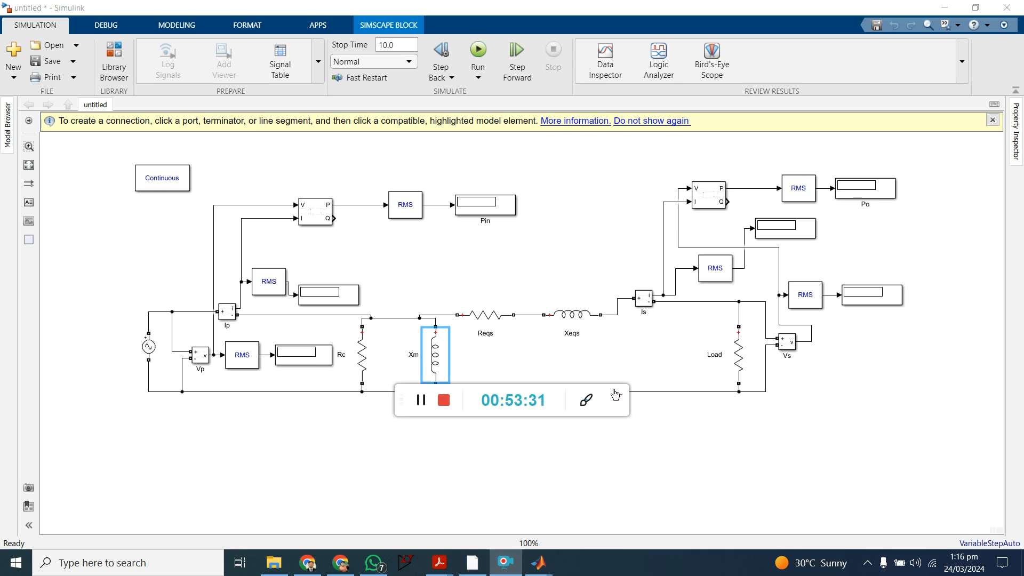
pyautogui.click(618, 395)
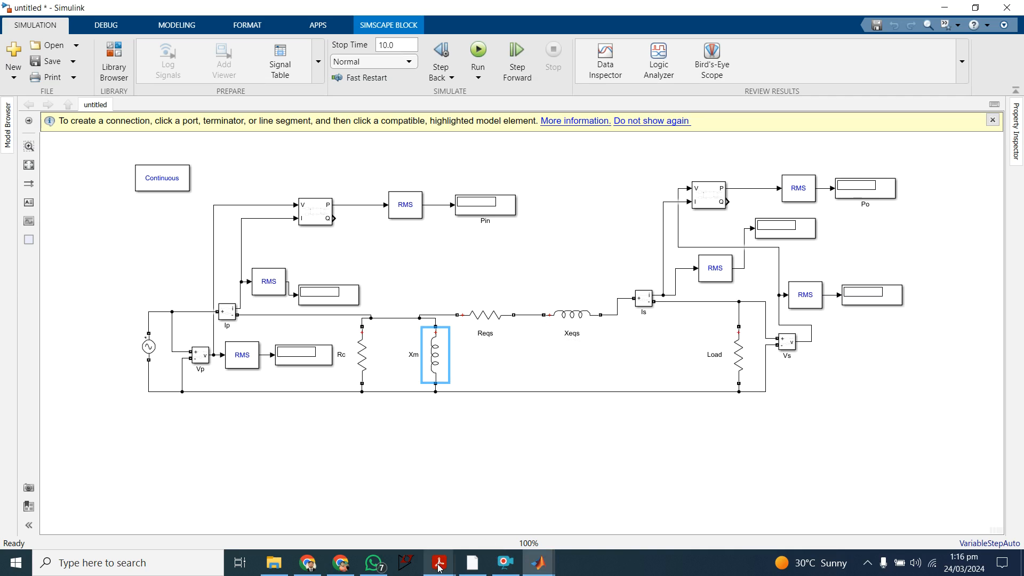
# Step: Consult the equivalent series resistance and reactance formulas in the scanned notes in Acrobat Reader, and return to the Simulink model
pyautogui.moveTo(440, 567)
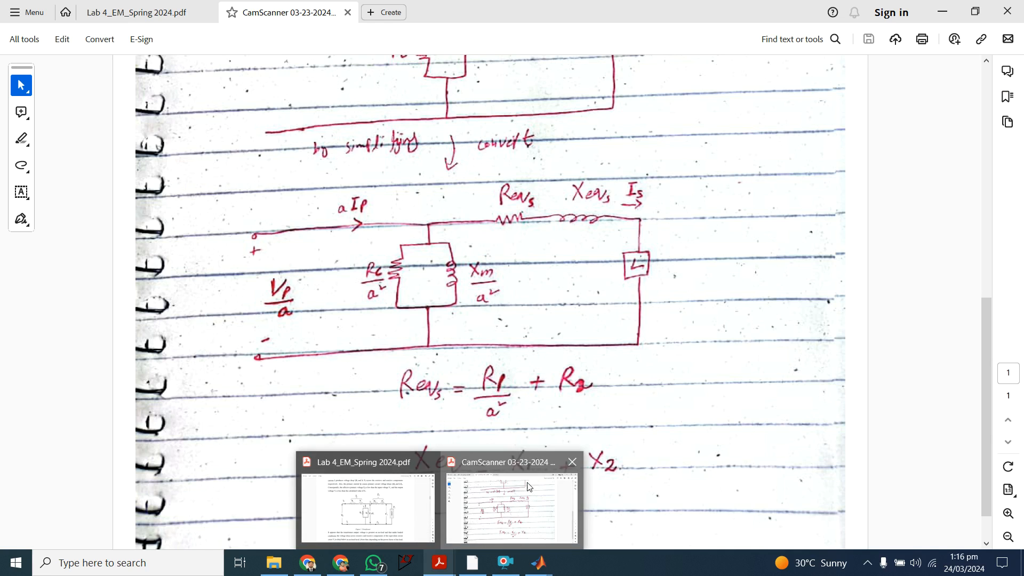
pyautogui.click(511, 509)
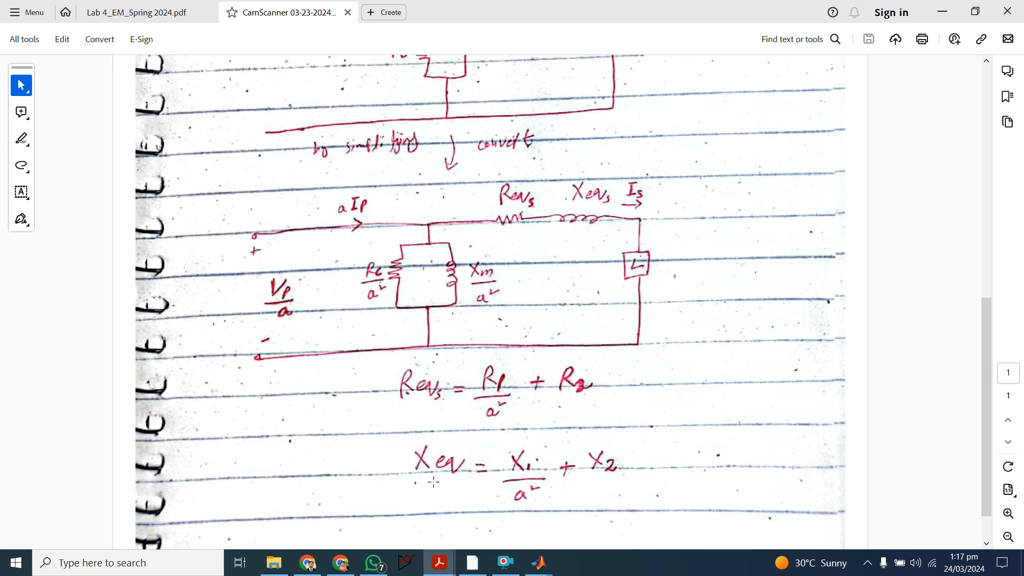
pyautogui.moveTo(539, 564)
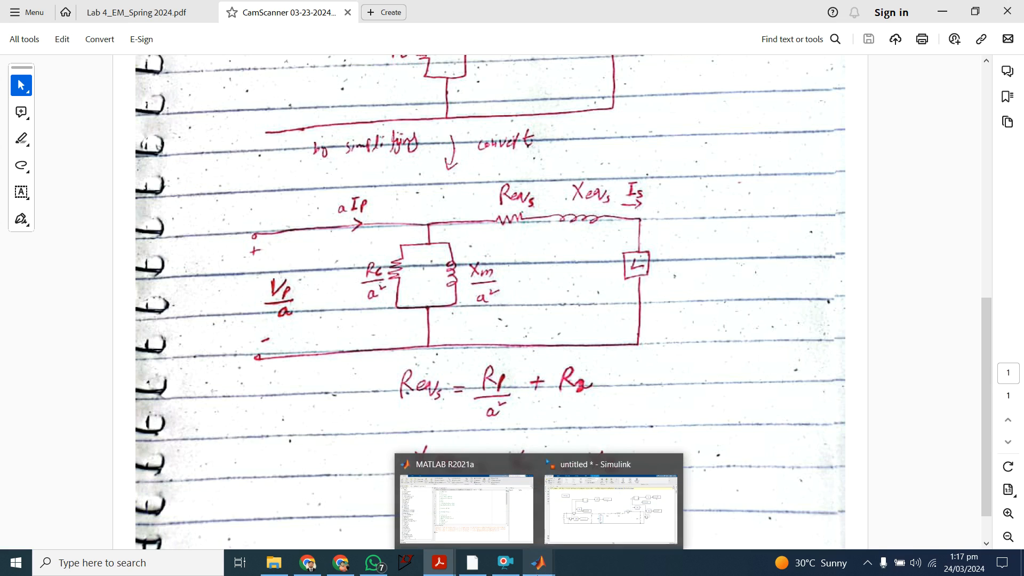
pyautogui.click(592, 503)
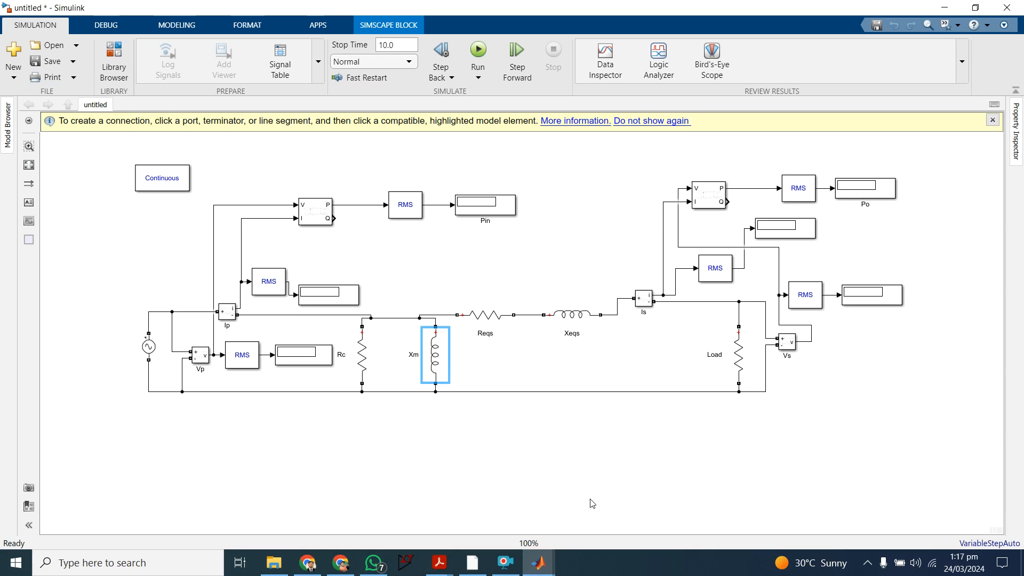
# Step: Set the resistance of the Reqs series branch to 5.1156 ohms
pyautogui.click(491, 325)
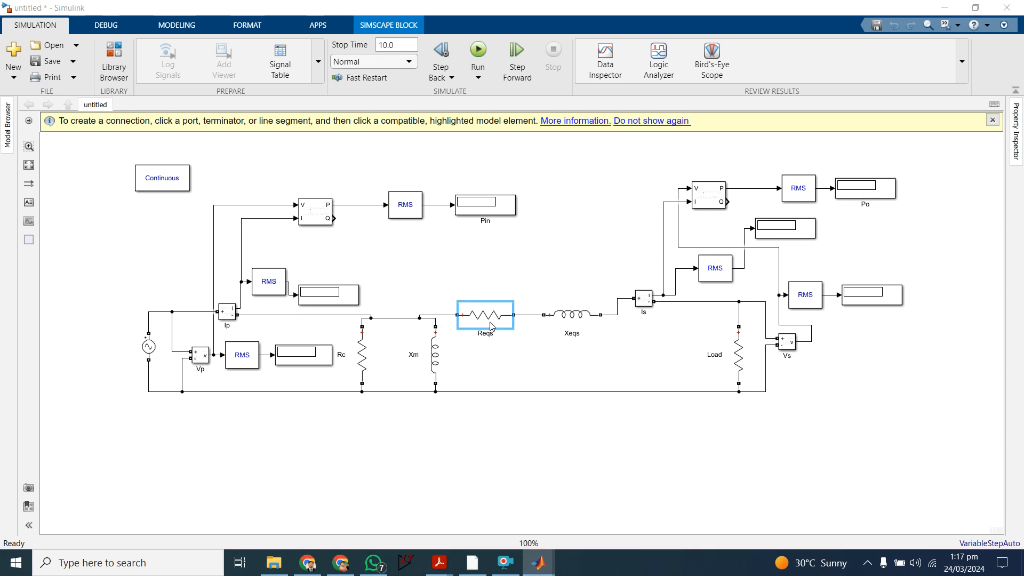
pyautogui.doubleClick(491, 325)
pyautogui.doubleClick(544, 341)
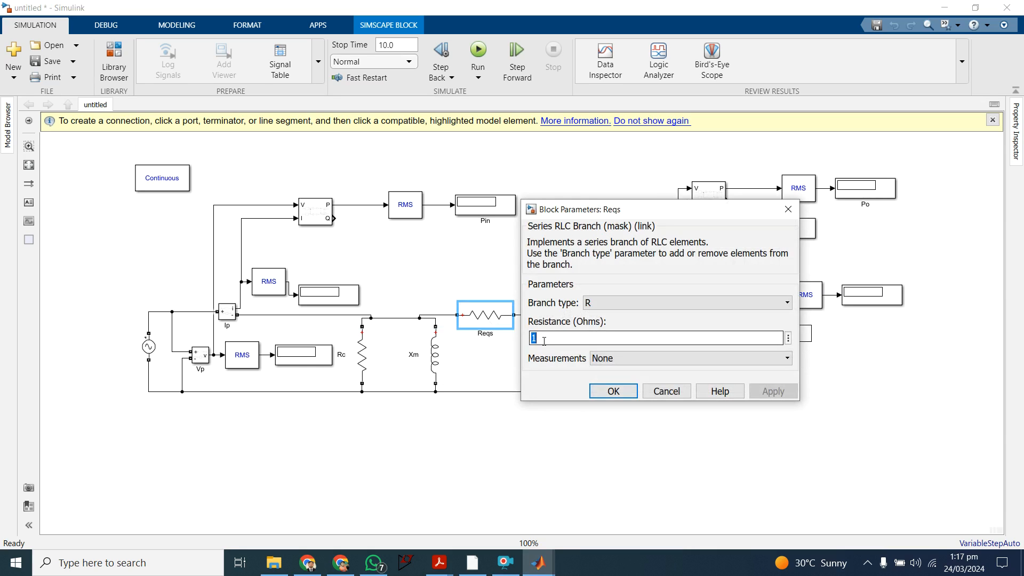
pyautogui.write('5.')
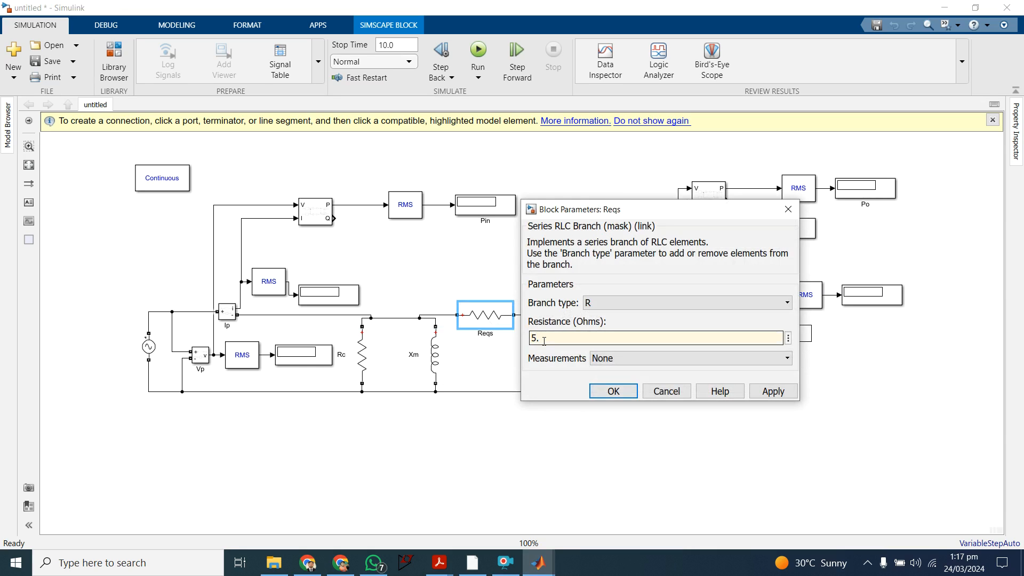
pyautogui.write('1156')
pyautogui.click(773, 391)
pyautogui.click(613, 391)
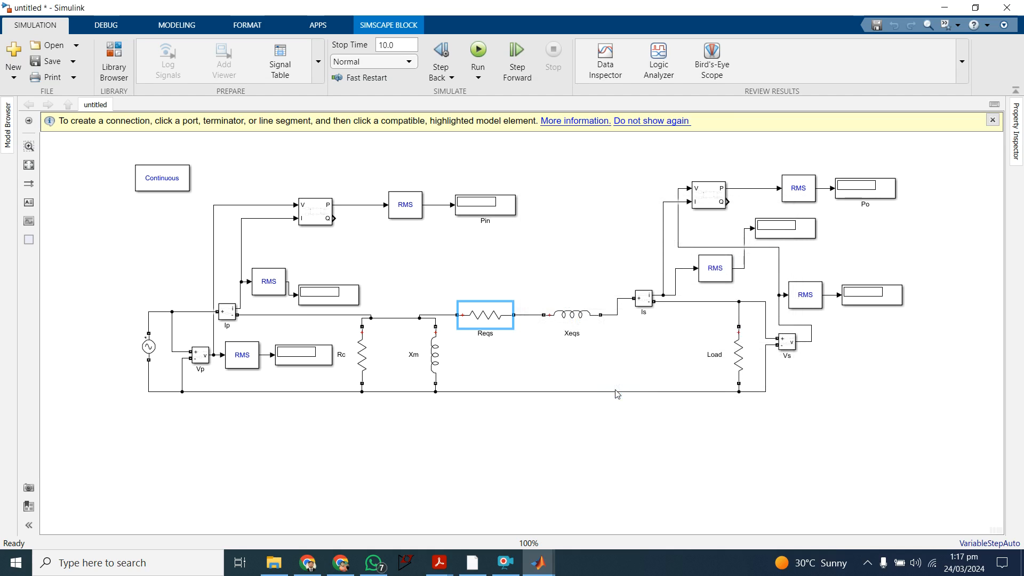
# Step: Set the inductance of the Xeqs series branch to 0.54278 H
pyautogui.click(580, 317)
pyautogui.doubleClick(580, 317)
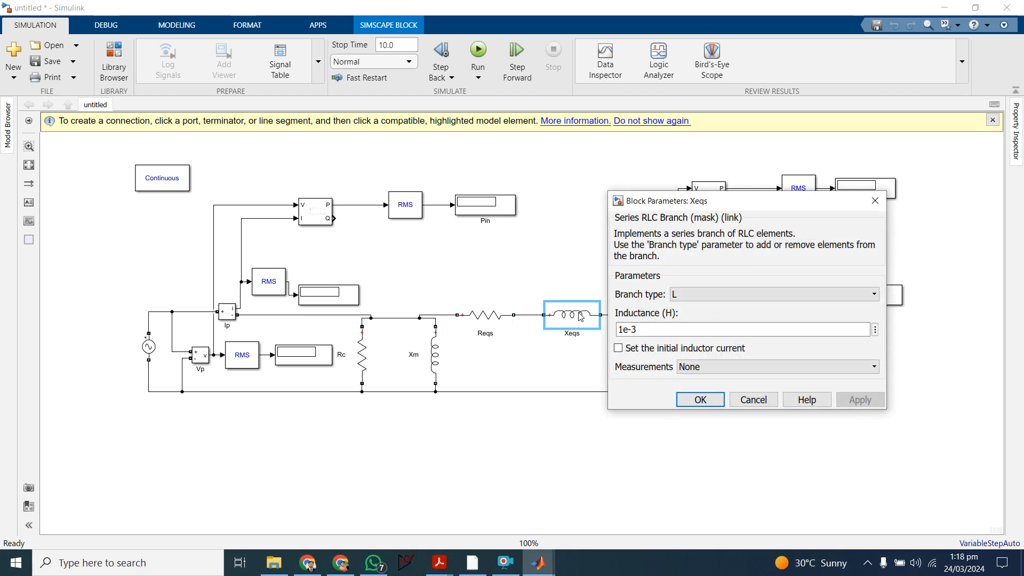
pyautogui.moveTo(618, 329); pyautogui.dragTo(639, 329)
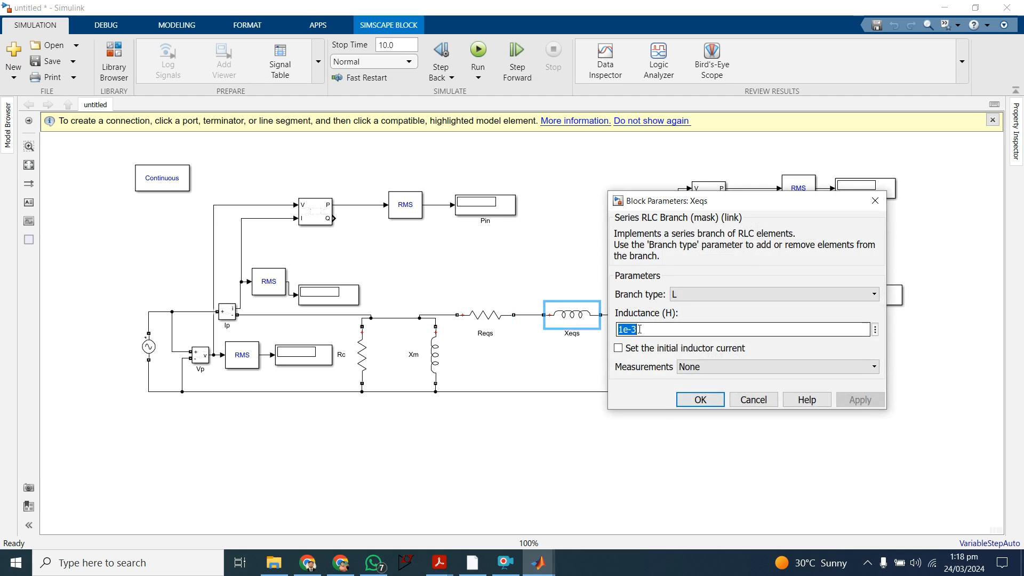
pyautogui.write('0.')
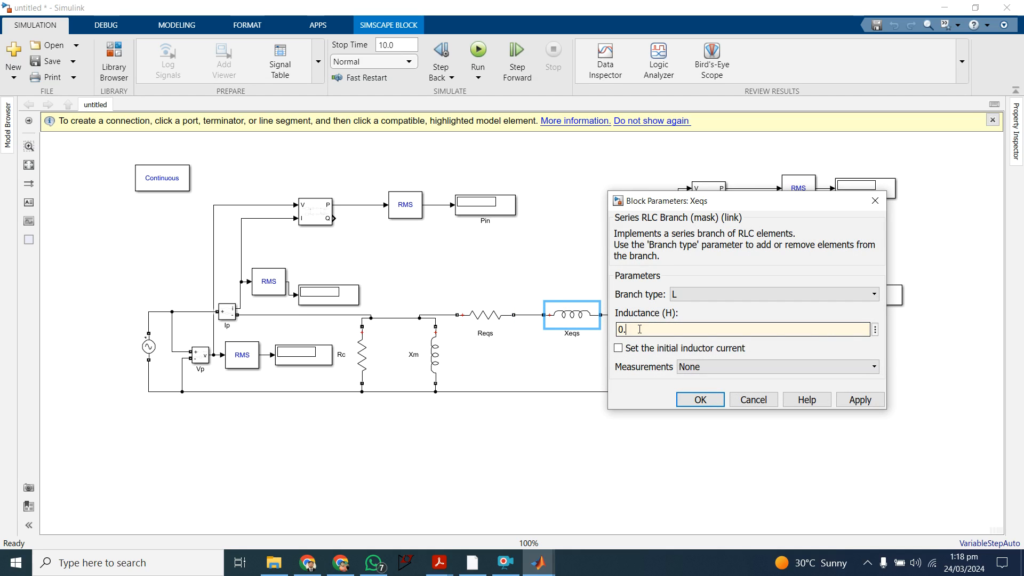
pyautogui.write('54278')
pyautogui.click(860, 399)
pyautogui.click(700, 400)
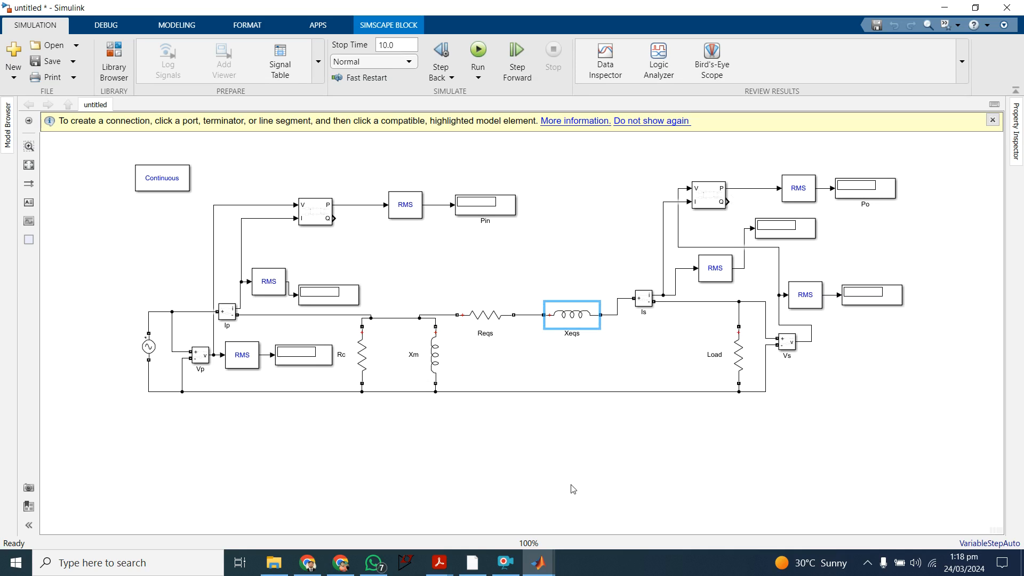
pyautogui.click(507, 569)
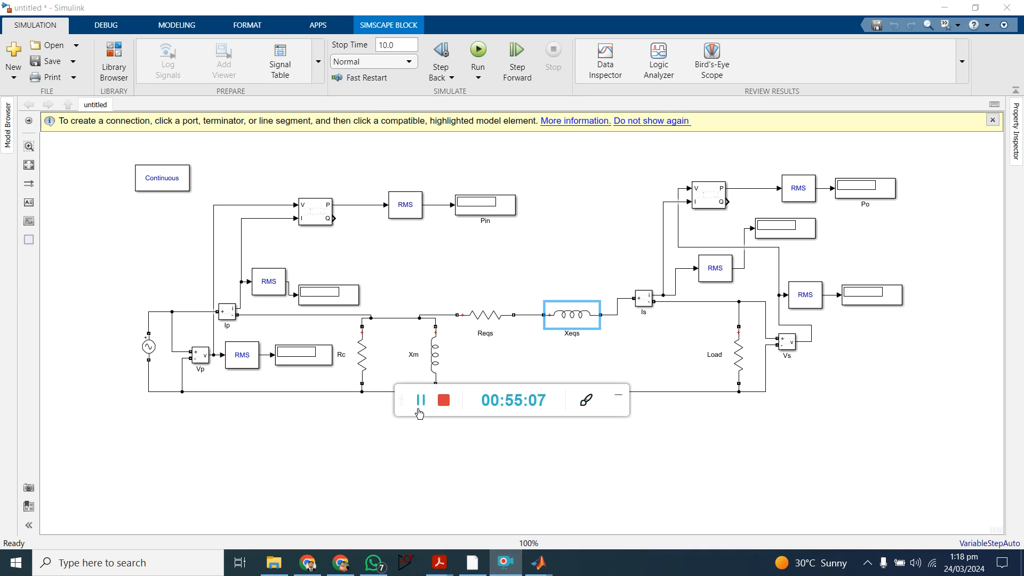
pyautogui.click(420, 401)
pyautogui.click(420, 401)
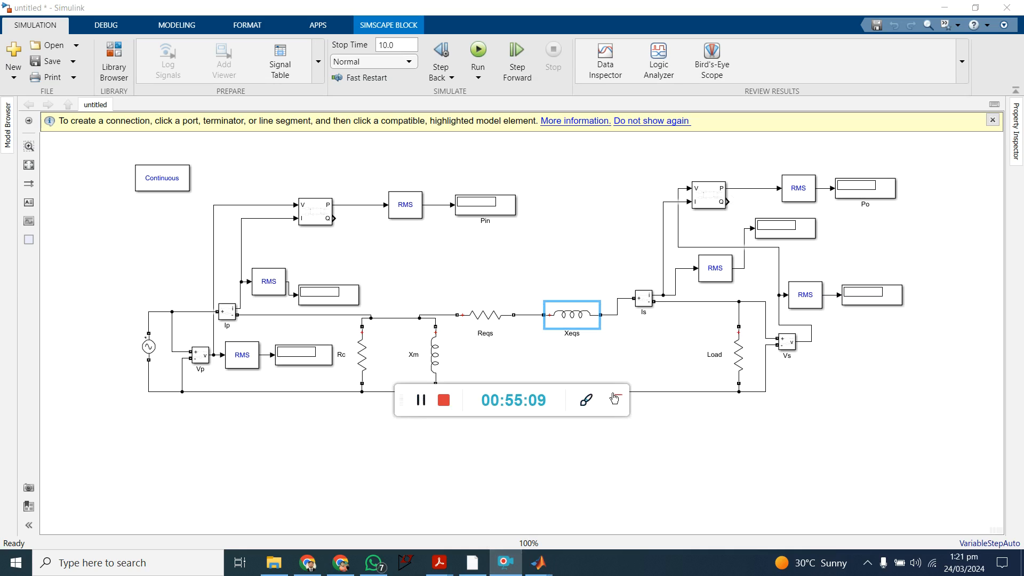
pyautogui.click(617, 396)
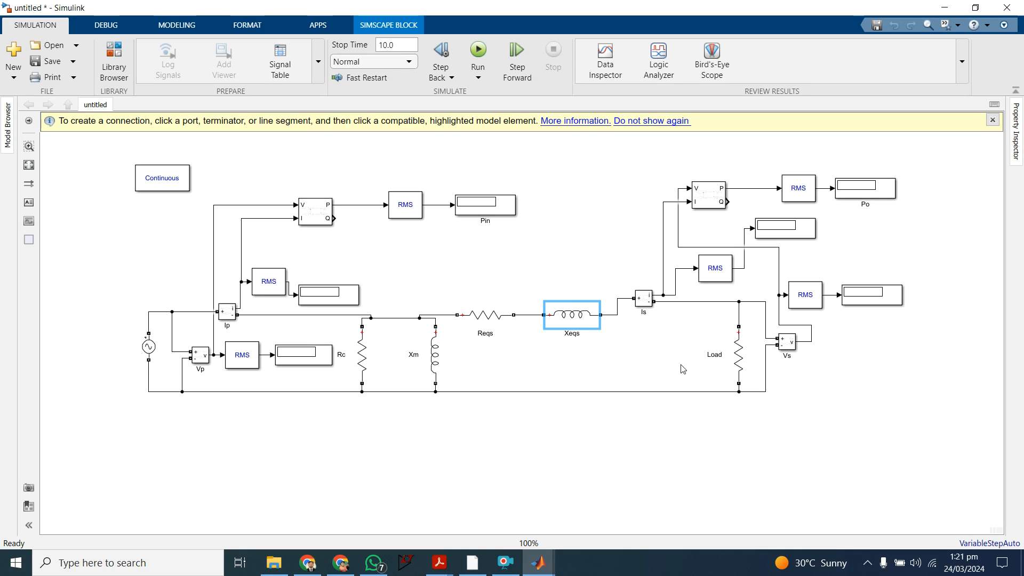
# Step: Set the resistance of the Load branch to 1100 ohms
pyautogui.doubleClick(740, 362)
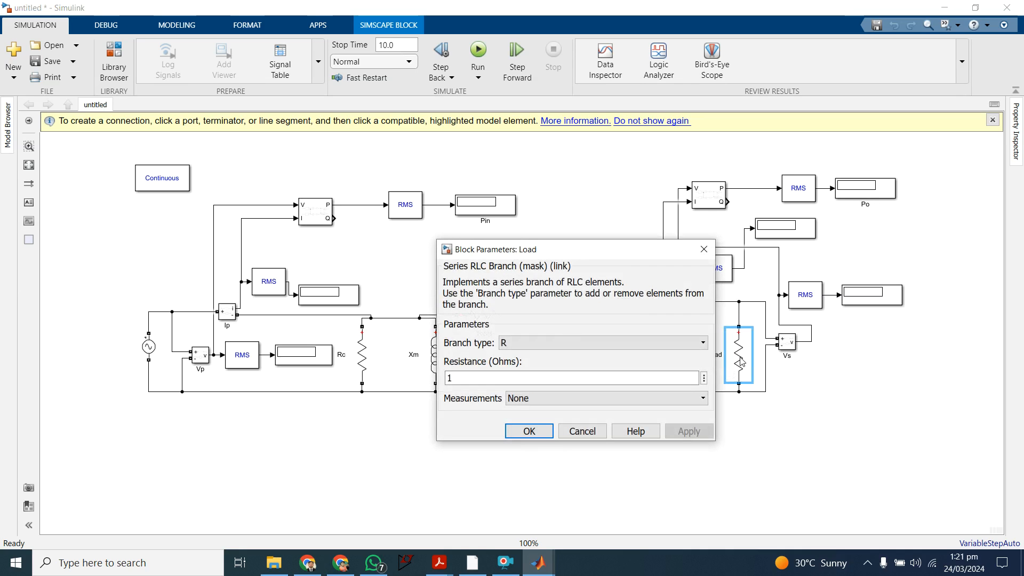
pyautogui.moveTo(603, 241); pyautogui.dragTo(613, 190)
pyautogui.doubleClick(462, 325)
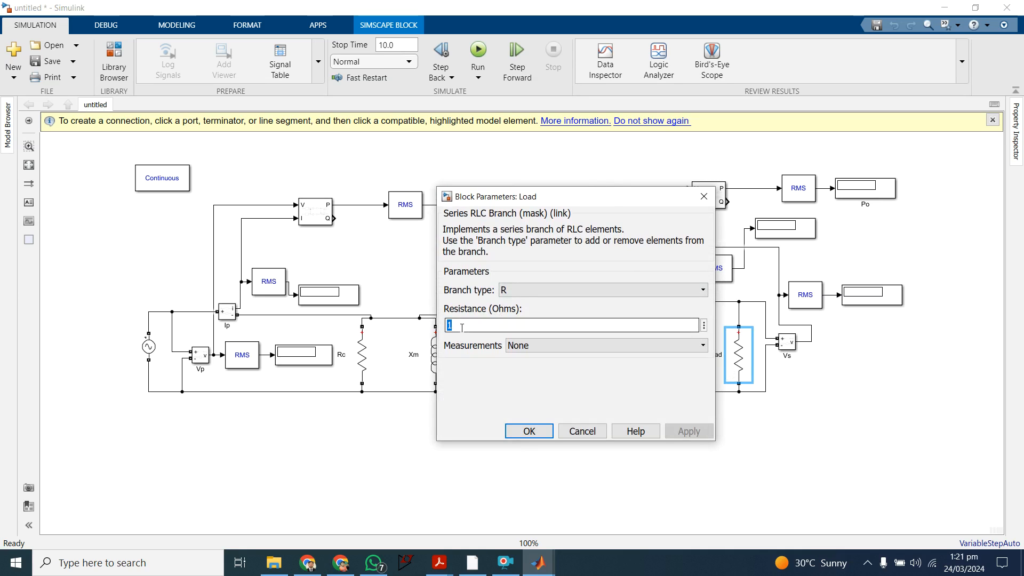
pyautogui.write('11')
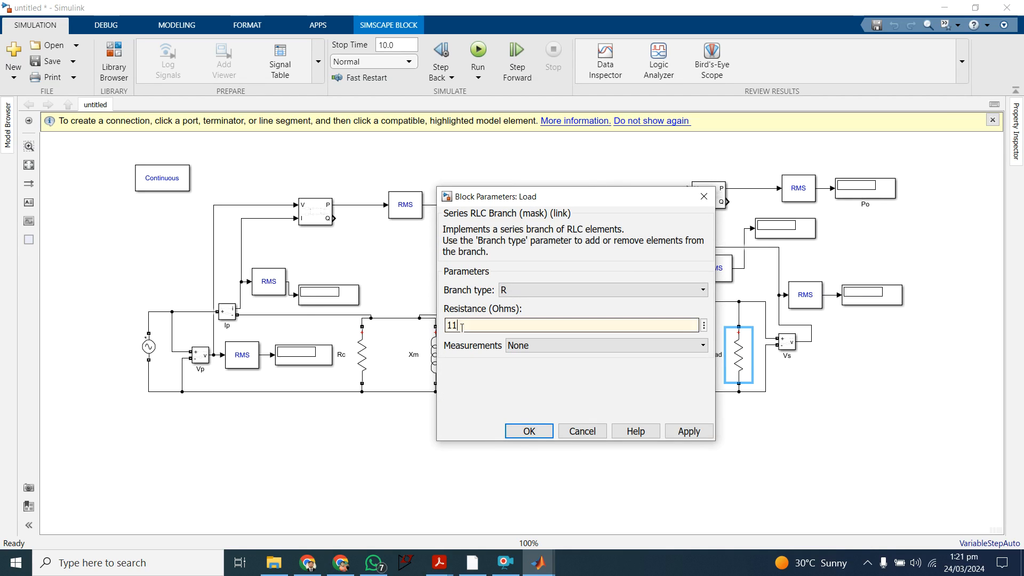
pyautogui.write('00')
pyautogui.click(688, 431)
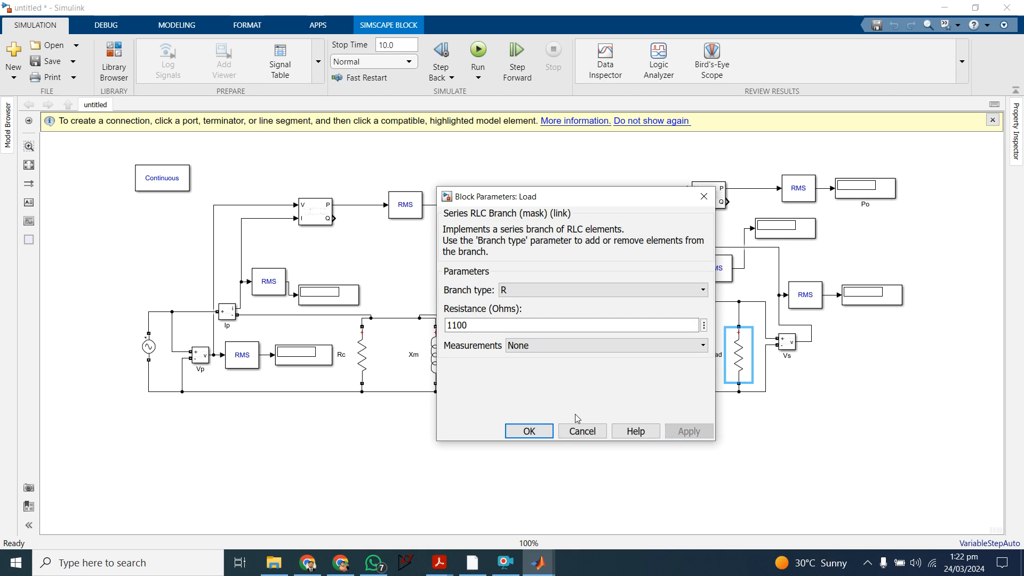
pyautogui.click(529, 431)
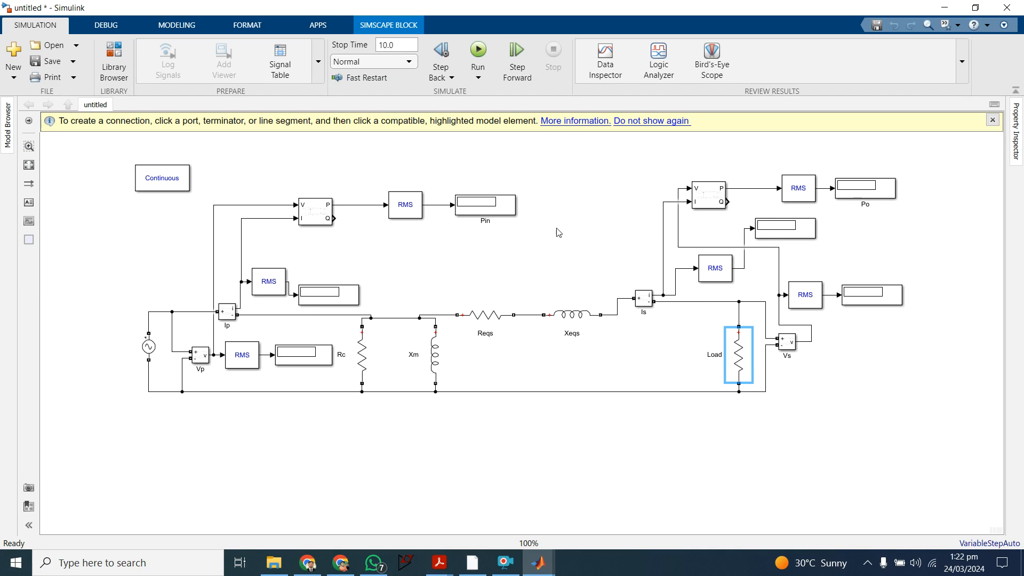
# Step: Set the simulation stop time to 3 and run the model
pyautogui.click(465, 256)
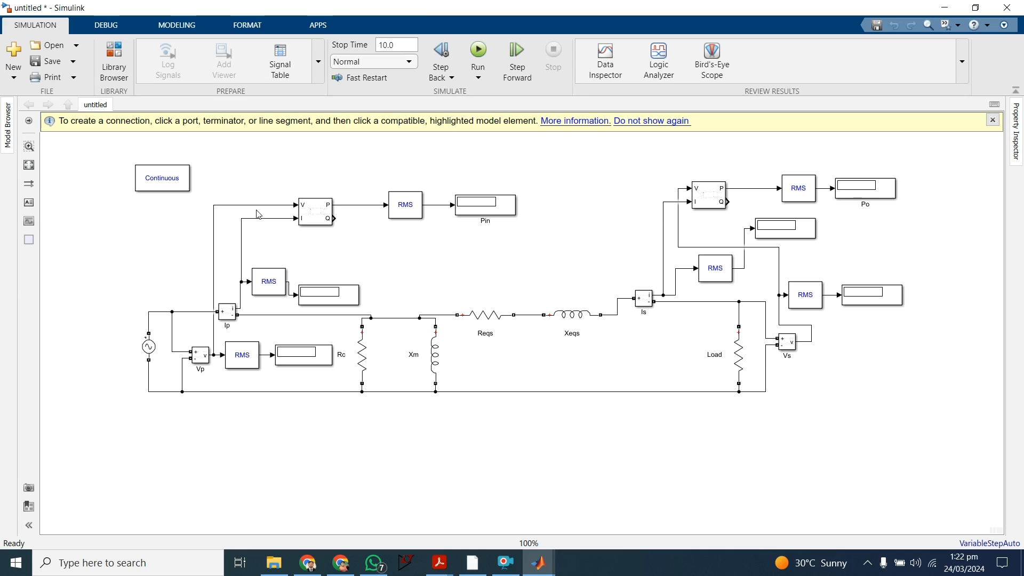
pyautogui.click(398, 43)
pyautogui.click(397, 42)
pyautogui.press('BackSpace')
pyautogui.press('BackSpace')
pyautogui.press('BackSpace')
pyautogui.press('BackSpace')
pyautogui.write('3')
pyautogui.click(490, 174)
pyautogui.click(478, 53)
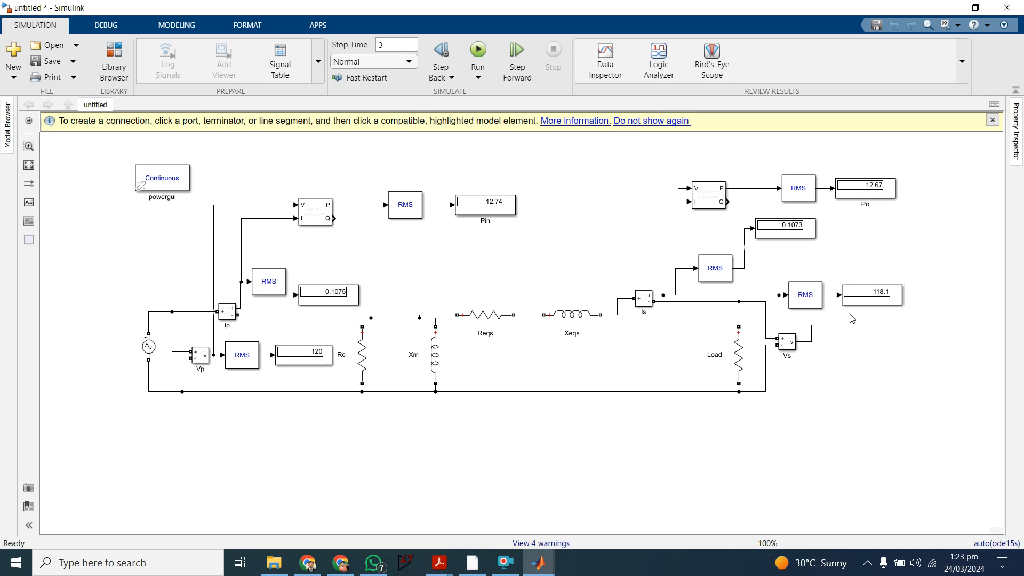
# Step: Change the branch type of the Load block to LC, leaving its inductance and capacitance at the default values
pyautogui.click(727, 349)
pyautogui.click(754, 376)
pyautogui.click(760, 373)
pyautogui.click(749, 364)
pyautogui.doubleClick(749, 365)
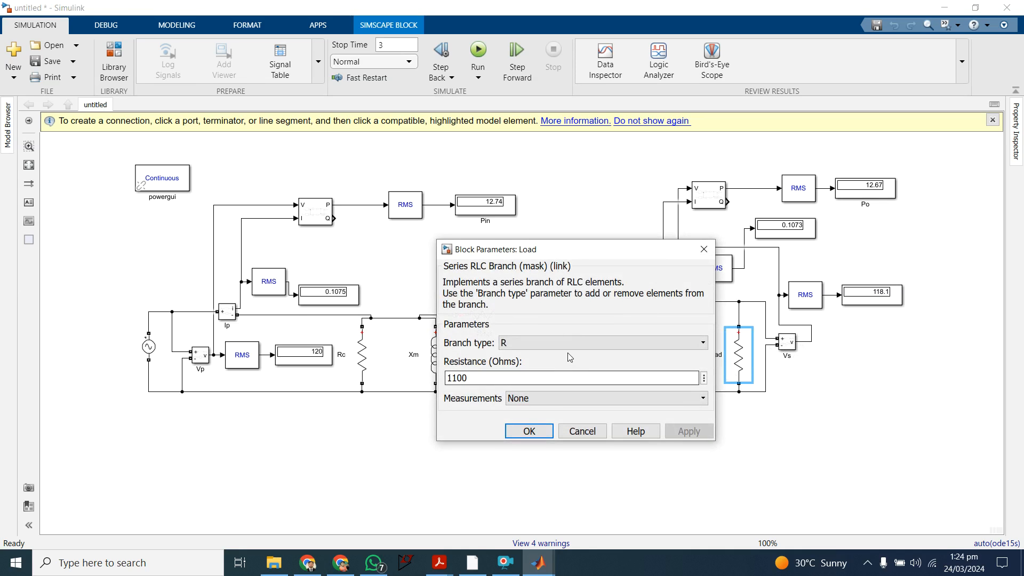
pyautogui.click(573, 350)
pyautogui.click(572, 350)
pyautogui.click(573, 349)
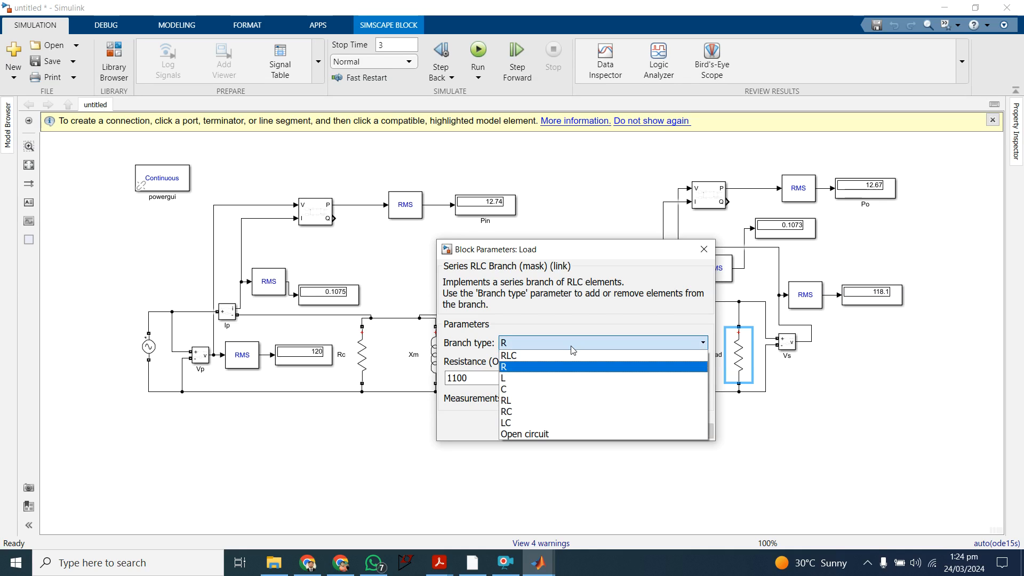
pyautogui.click(559, 381)
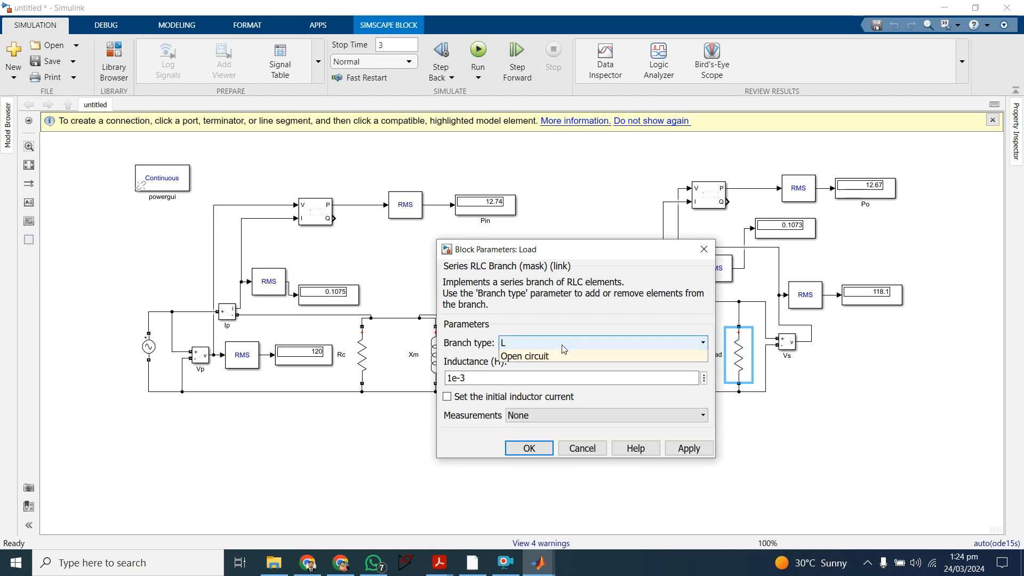
pyautogui.click(563, 349)
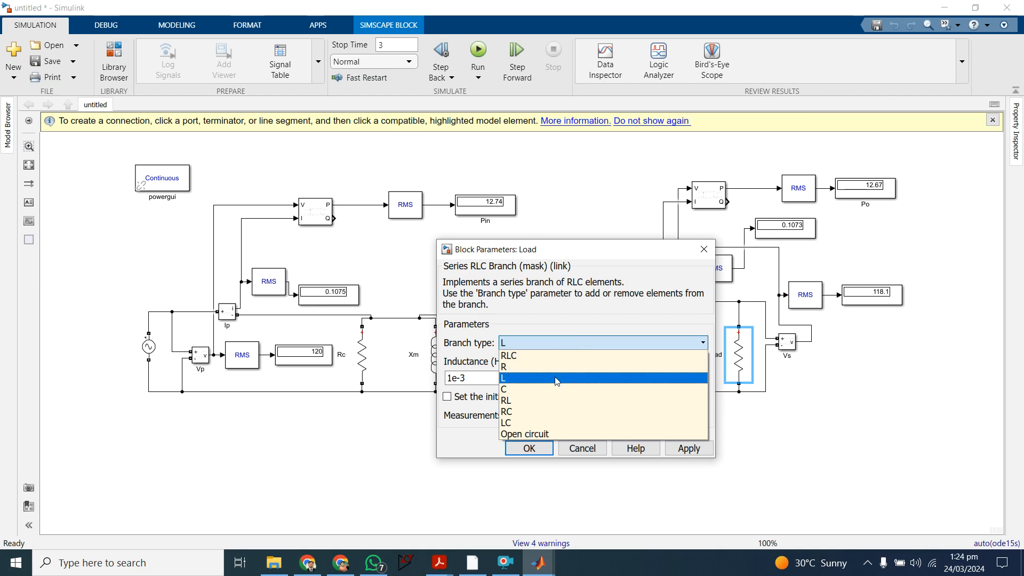
pyautogui.click(550, 422)
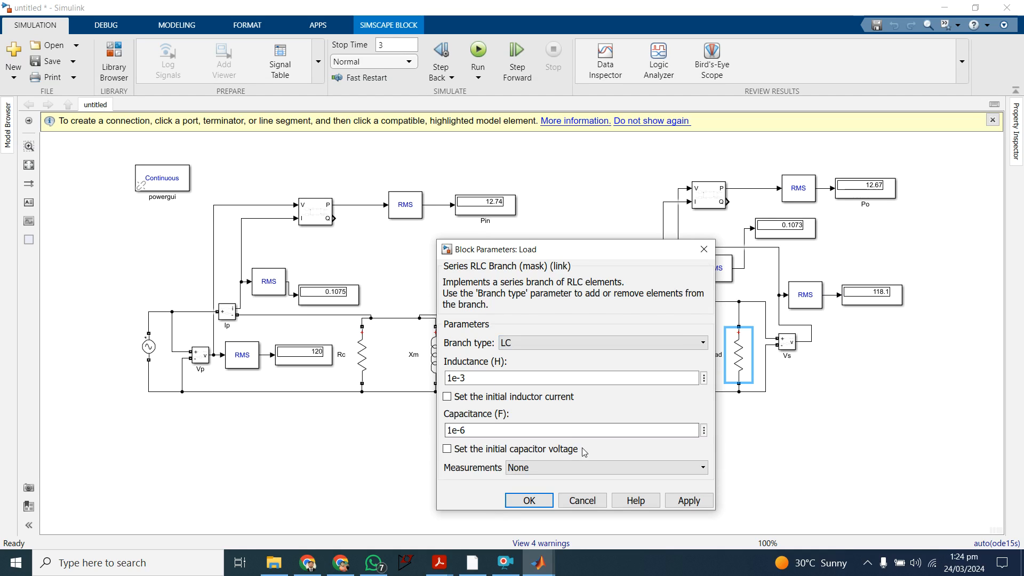
pyautogui.doubleClick(469, 378)
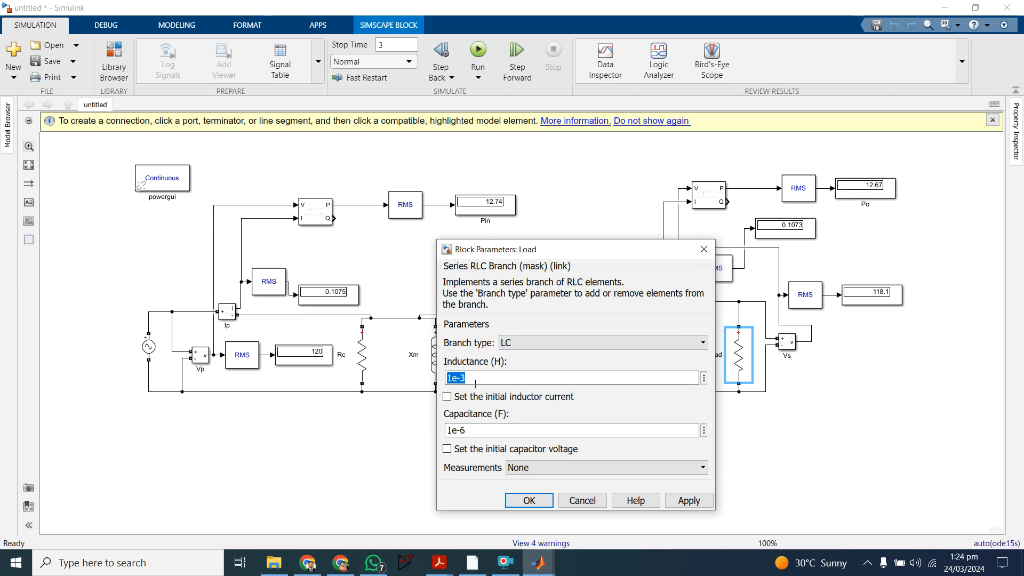
pyautogui.click(475, 383)
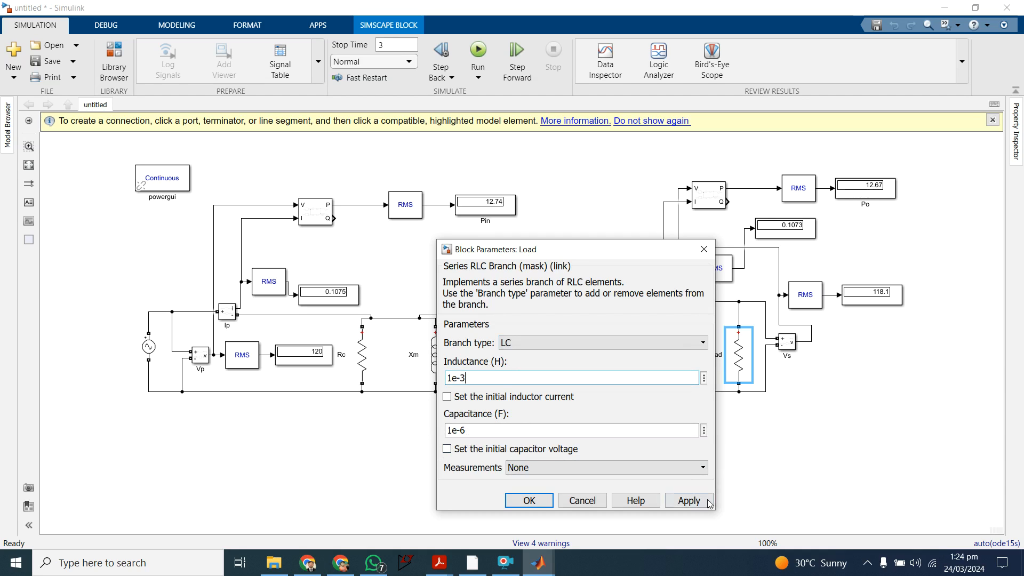
pyautogui.click(688, 500)
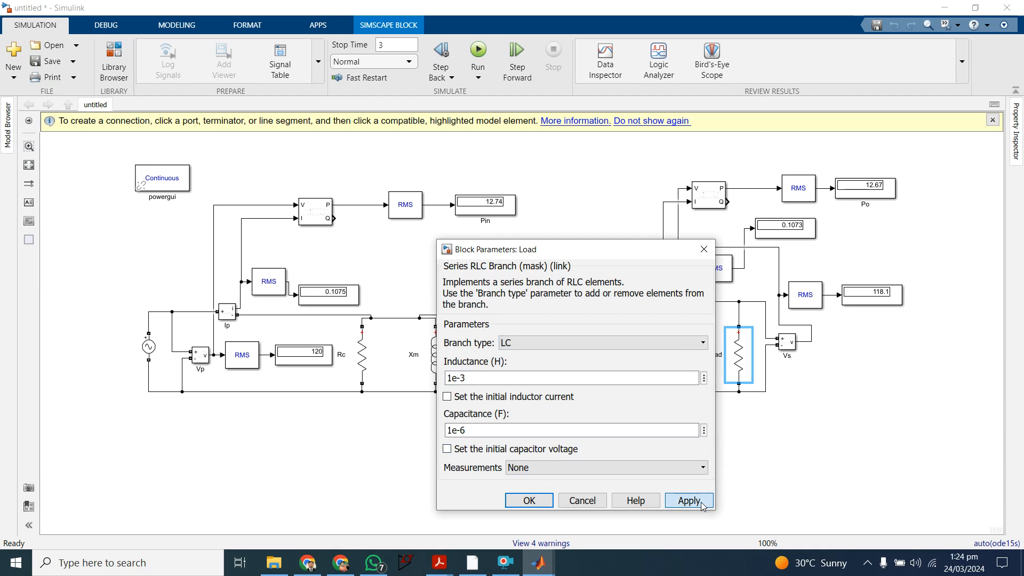
pyautogui.click(535, 498)
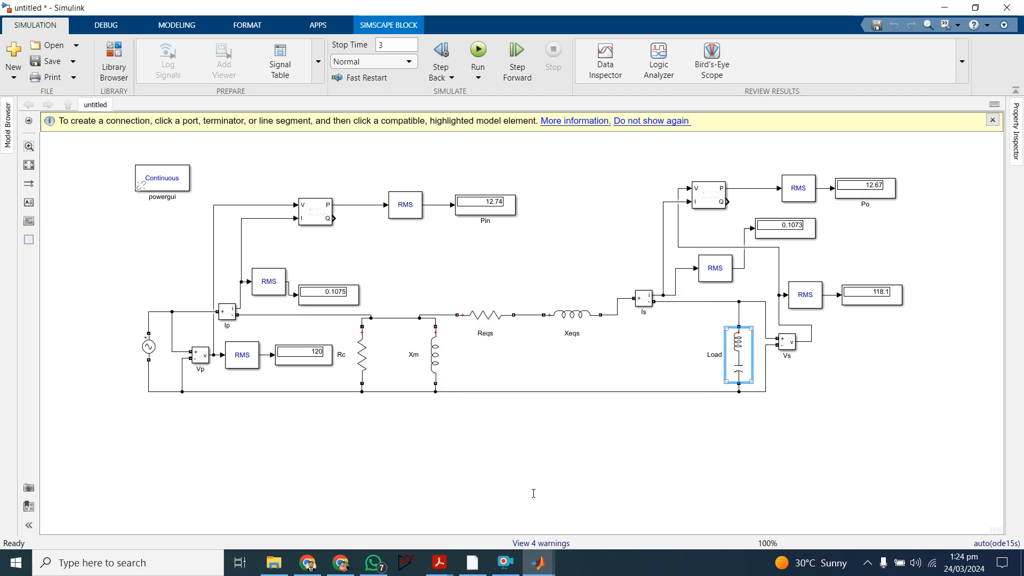
# Step: Switch the Load block's branch type to RL and apply the change
pyautogui.doubleClick(745, 342)
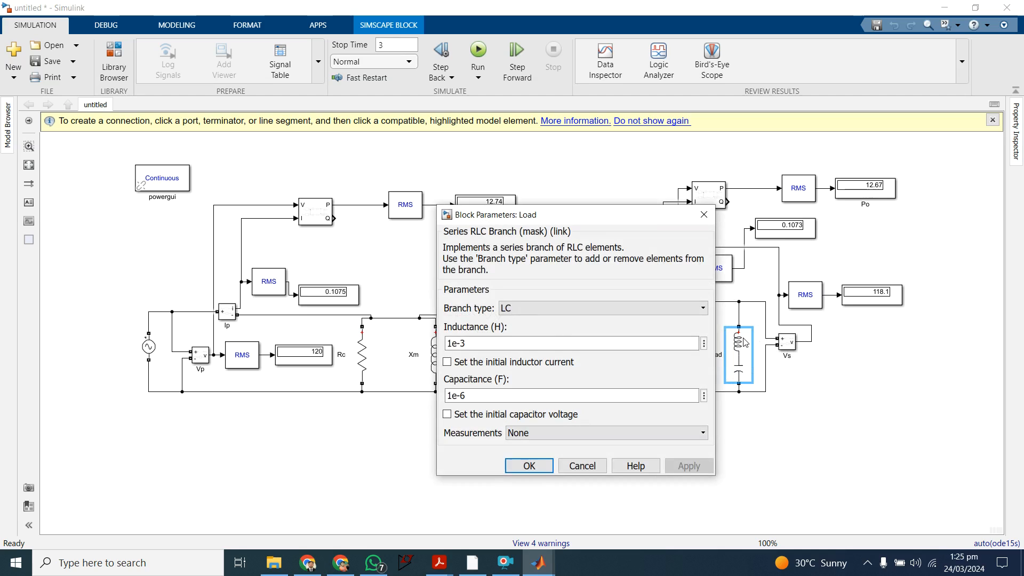
pyautogui.click(585, 312)
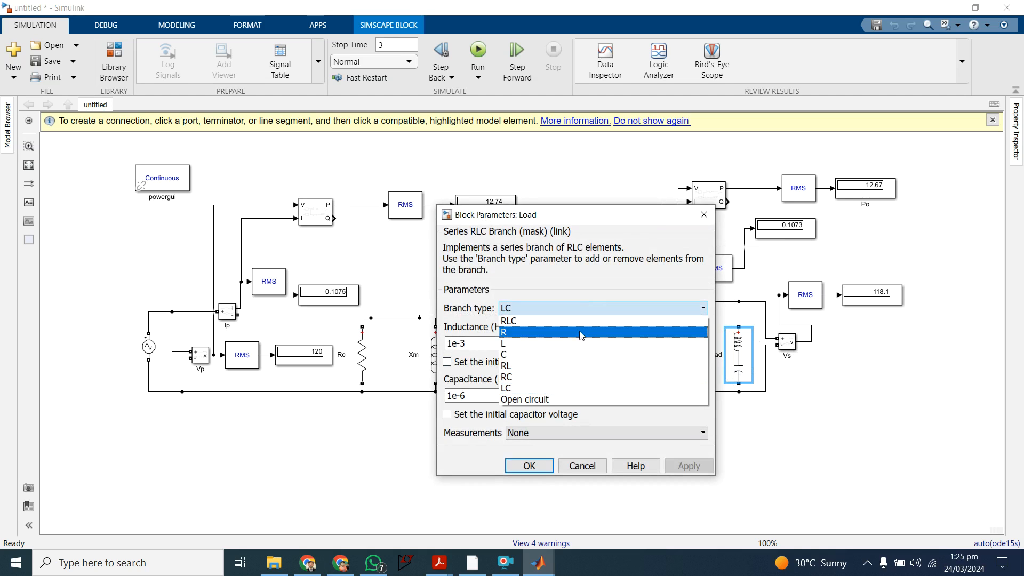
pyautogui.click(575, 366)
pyautogui.click(472, 384)
pyautogui.click(688, 449)
pyautogui.click(530, 450)
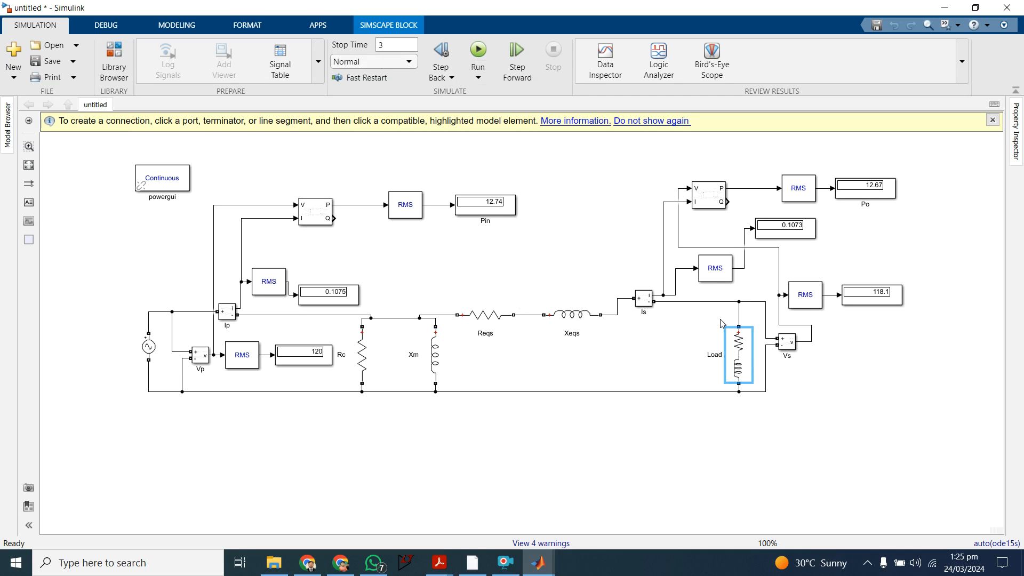
# Step: Set the Load block's branch type to RC and review its resistance and capacitance parameters
pyautogui.doubleClick(747, 352)
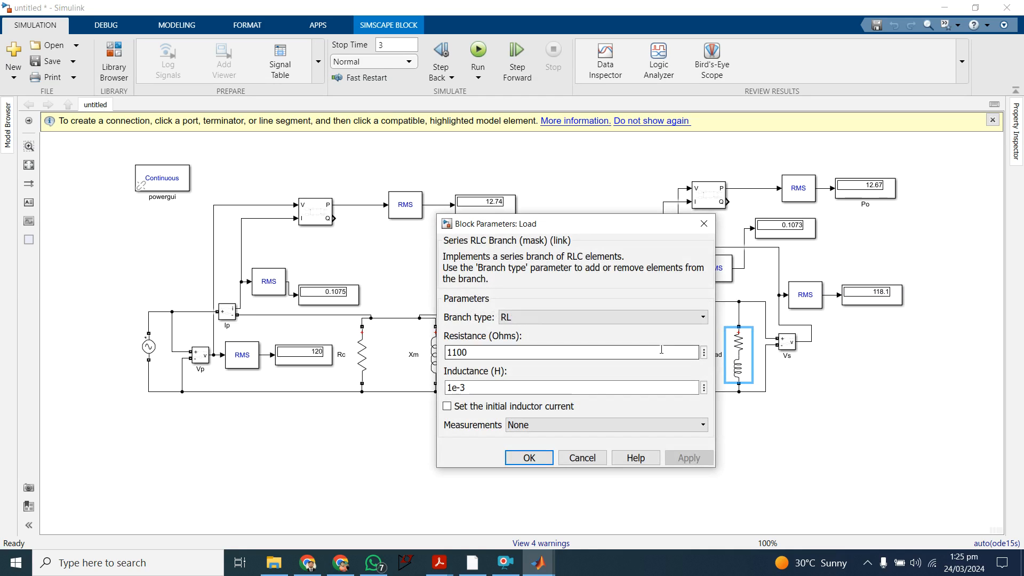
pyautogui.click(657, 322)
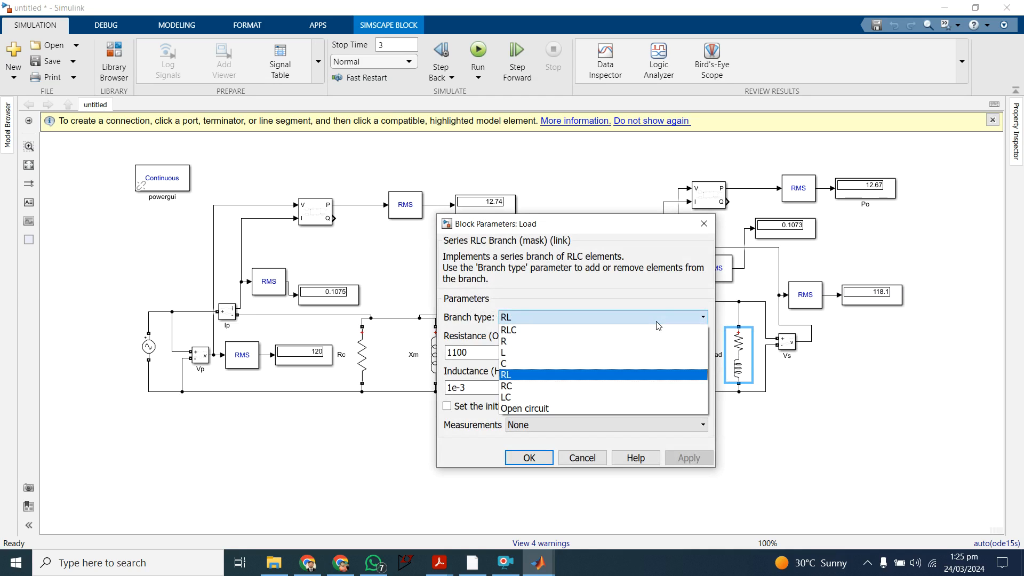
pyautogui.click(649, 388)
pyautogui.click(541, 459)
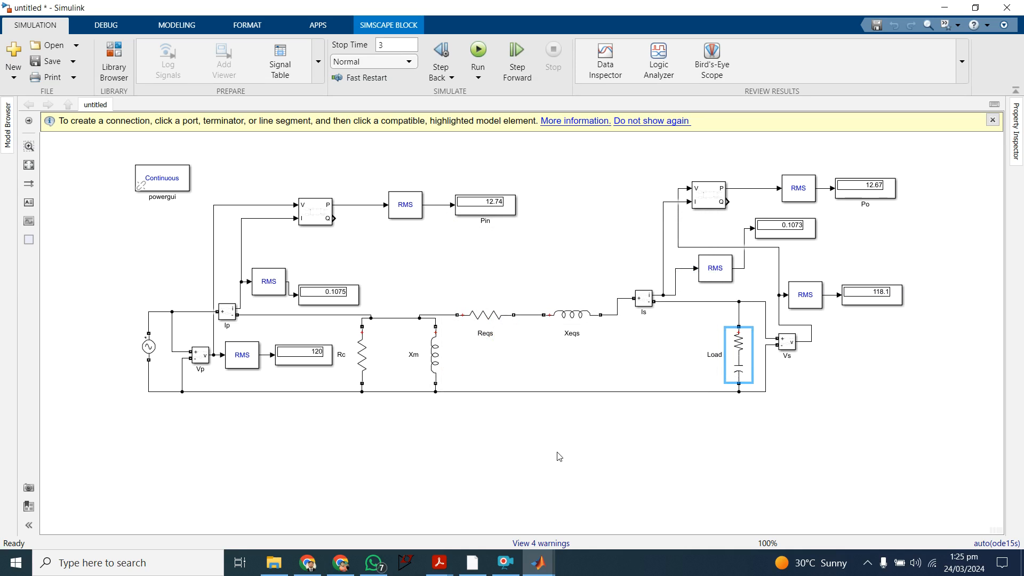
pyautogui.click(740, 327)
pyautogui.doubleClick(741, 348)
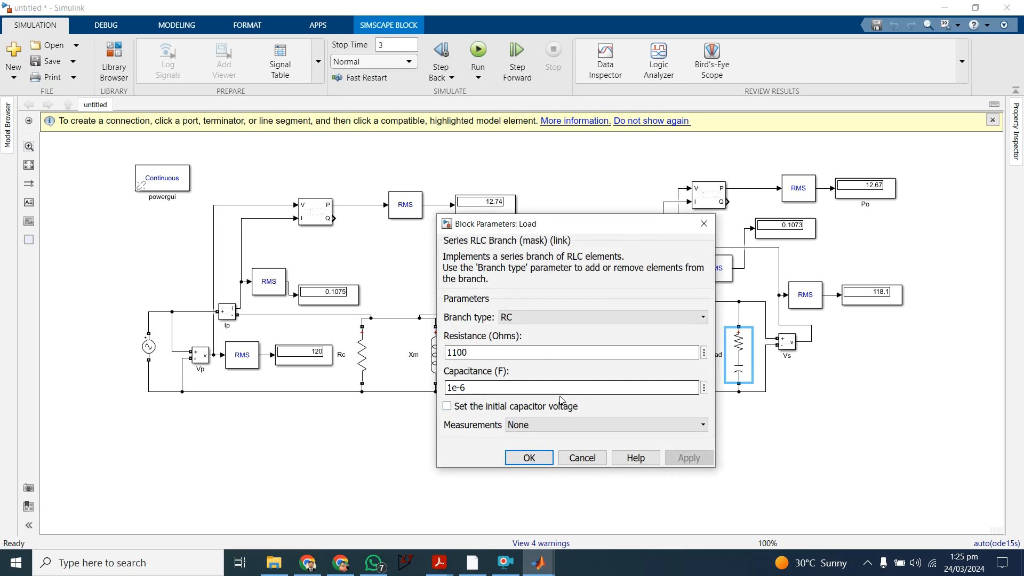
pyautogui.click(705, 225)
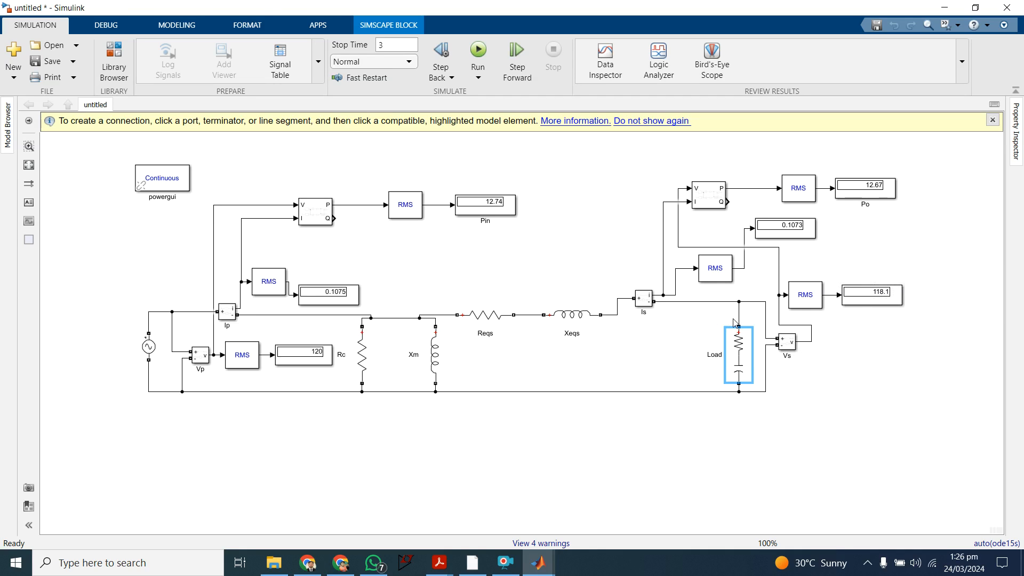
# Step: Run the simulation with the RC load and examine the secondary current and input power displays
pyautogui.click(478, 52)
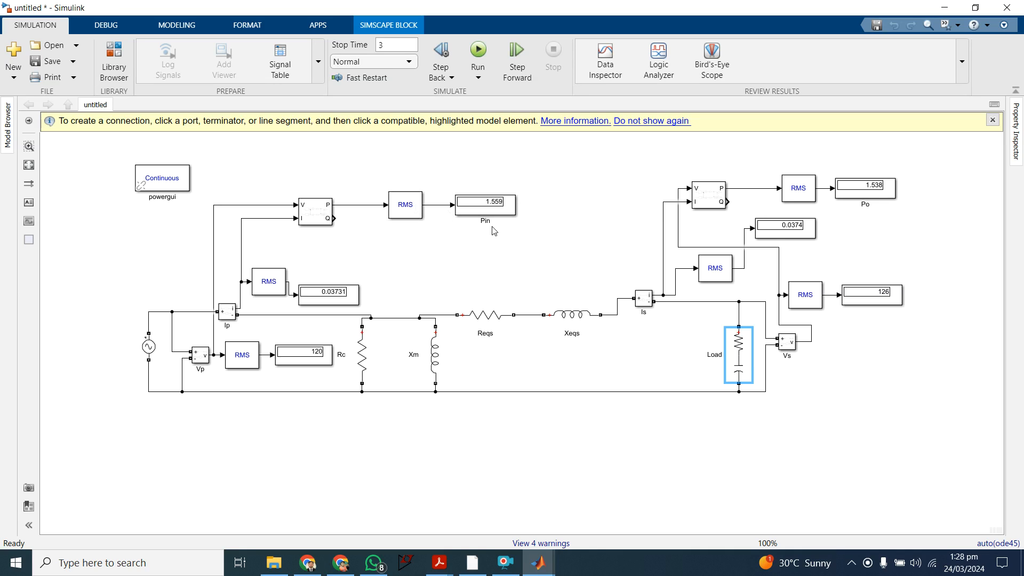
pyautogui.click(774, 226)
pyautogui.click(482, 214)
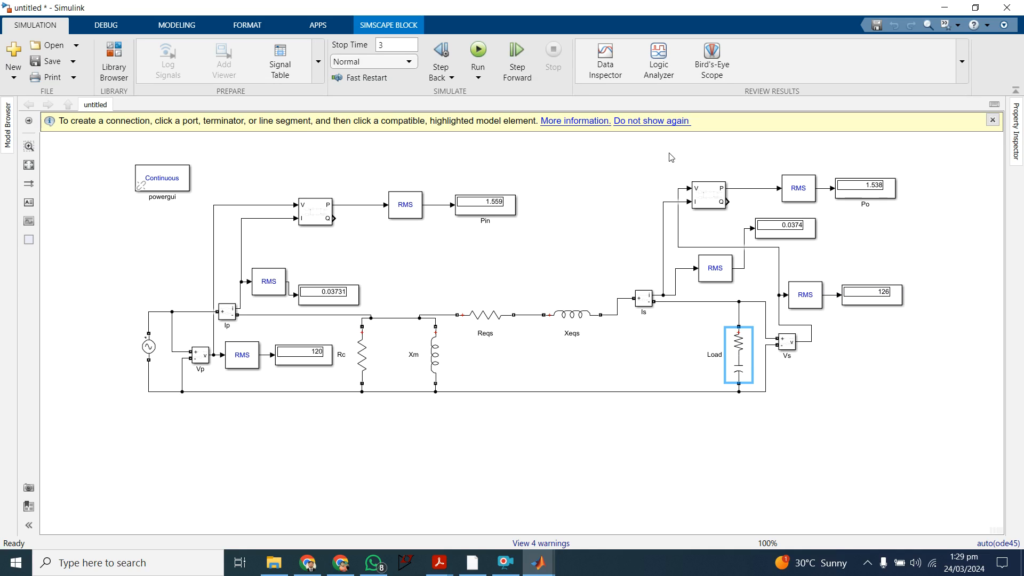
pyautogui.click(505, 563)
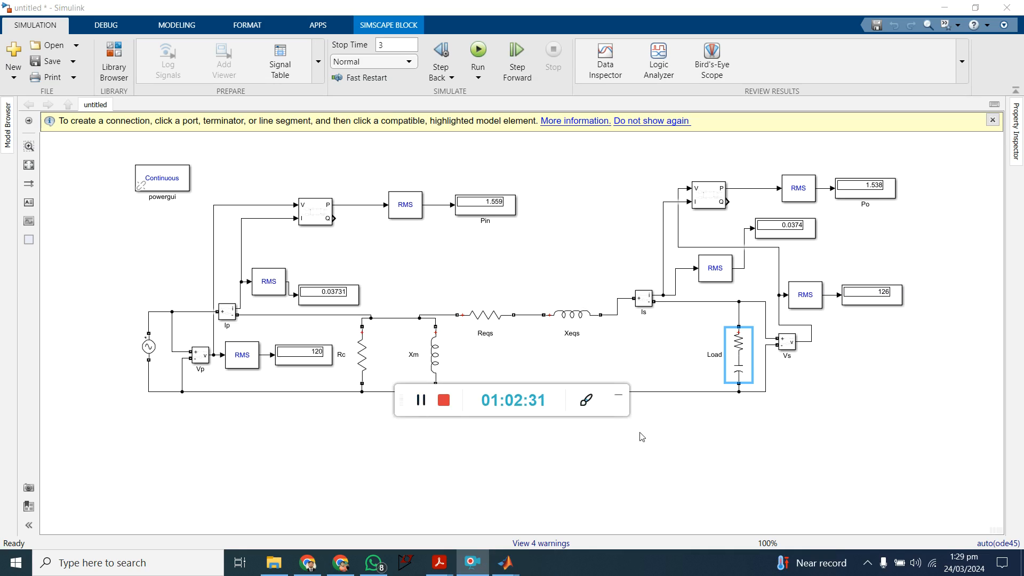
pyautogui.click(619, 395)
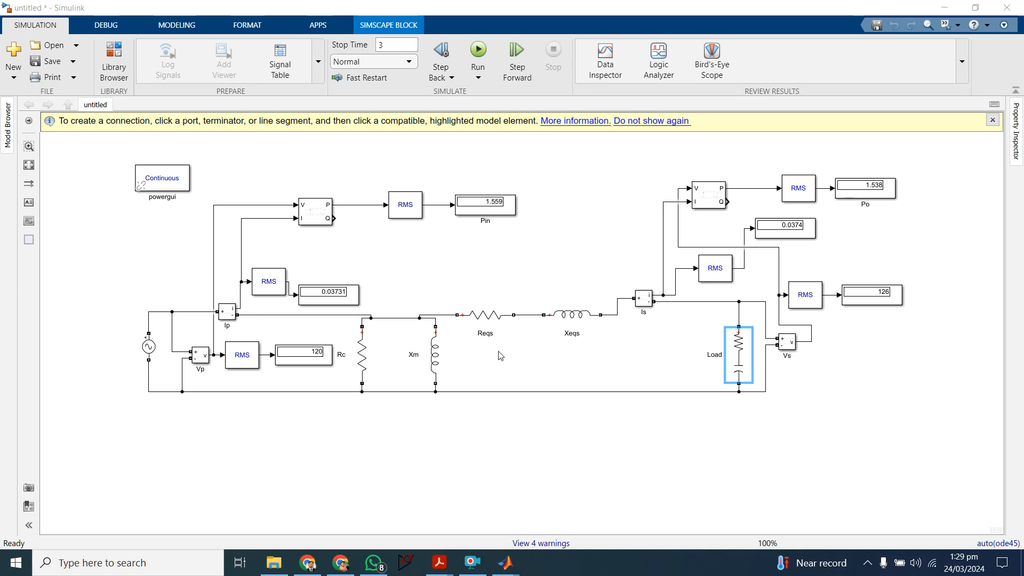